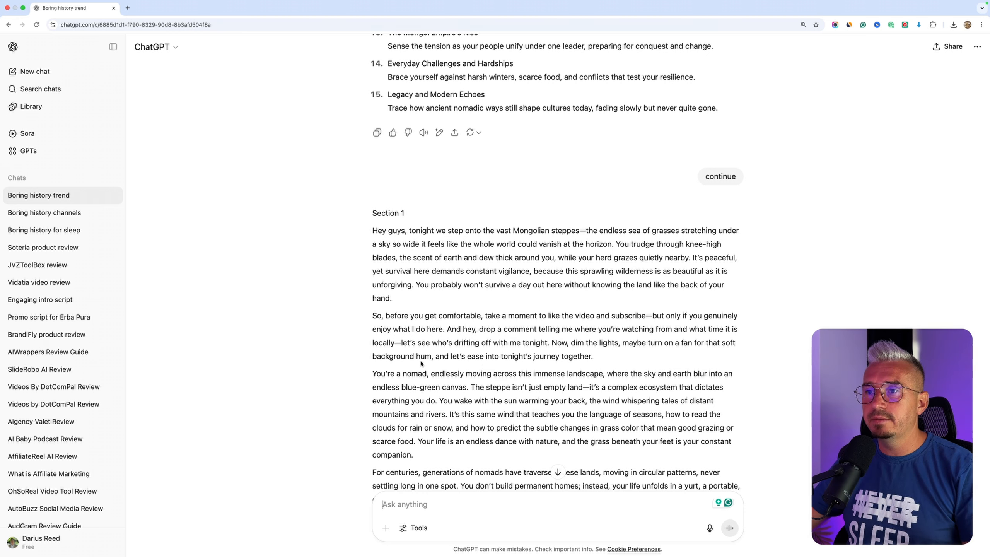
Step: Review the generated Mongolian nomad script, reading through Sections 1 to 3 in the ChatGPT conversation
scroll(444, 356, down, 20)
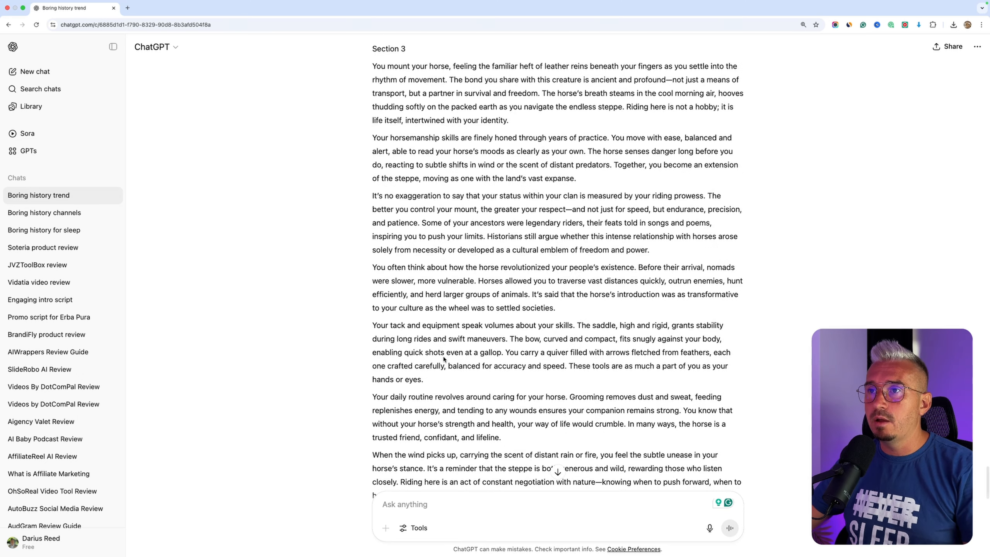
scroll(444, 357, up, 6)
scroll(444, 357, down, 12)
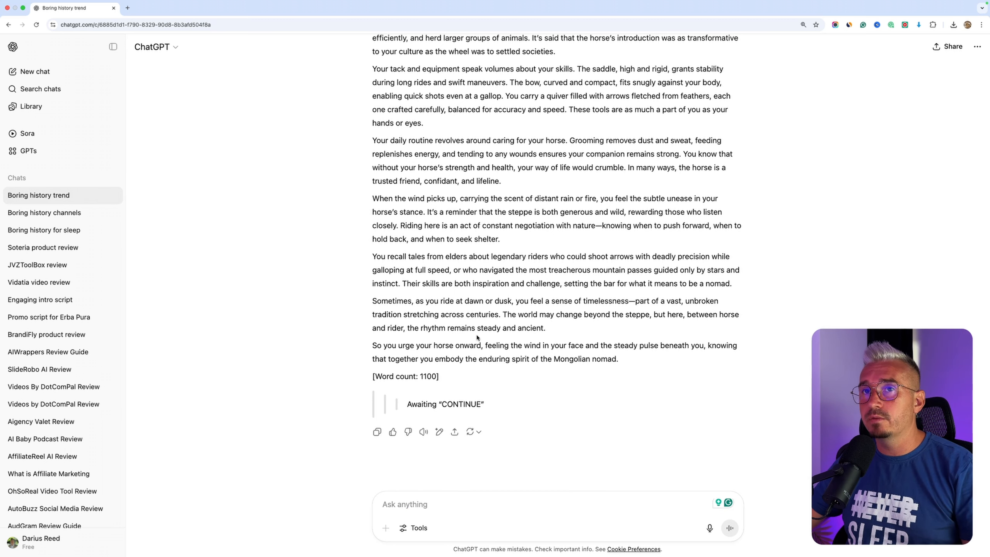
scroll(467, 371, up, 5)
scroll(546, 411, down, 5)
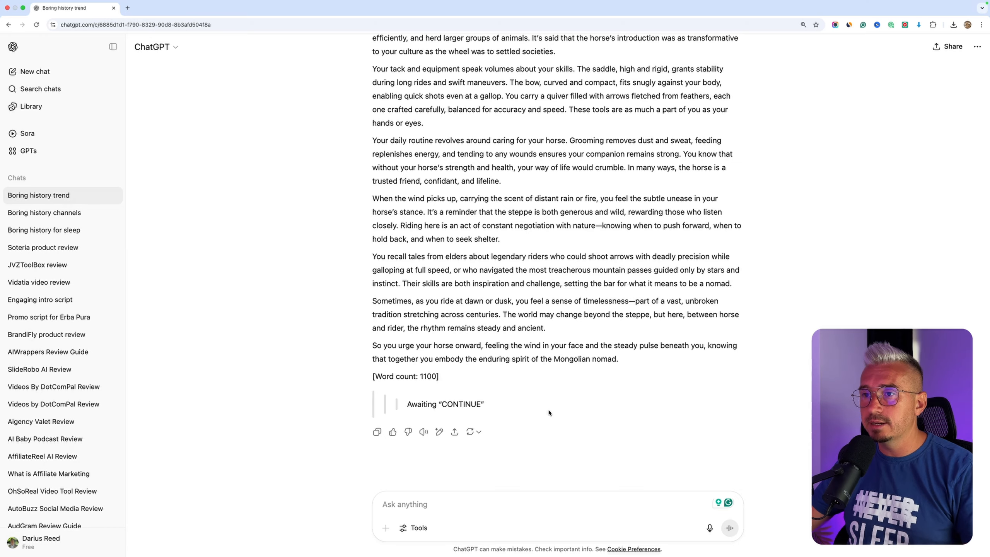
scroll(549, 412, up, 8)
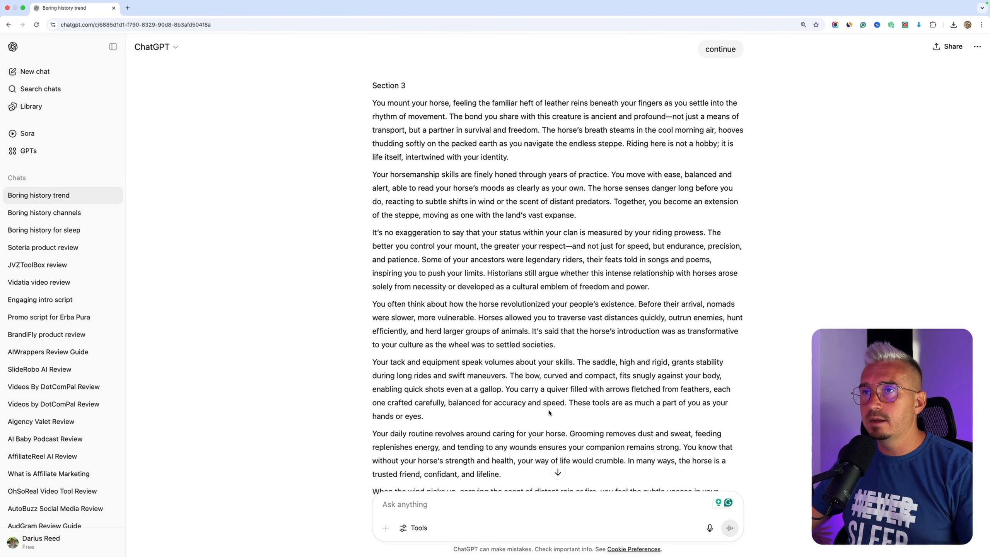
scroll(495, 318, up, 4)
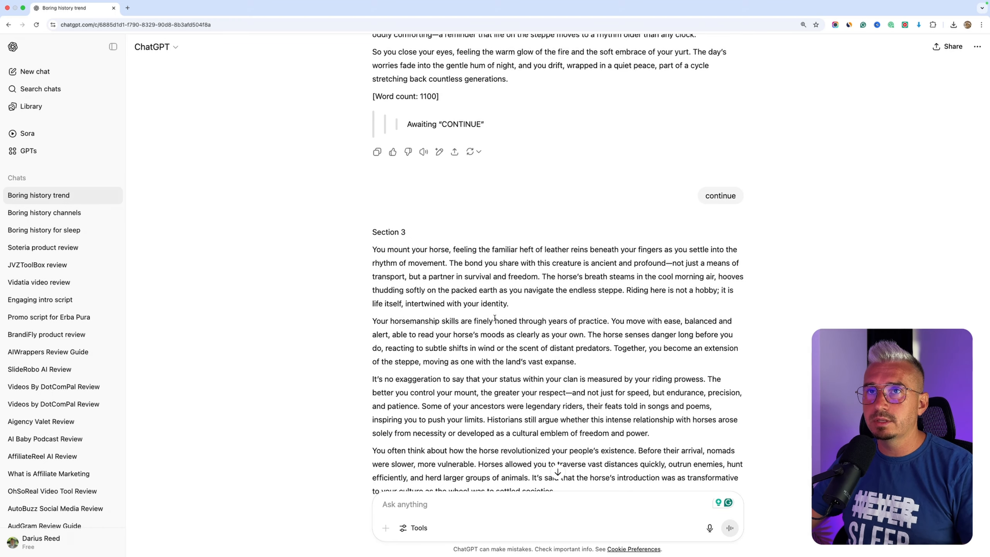
scroll(494, 318, up, 2)
scroll(495, 318, down, 13)
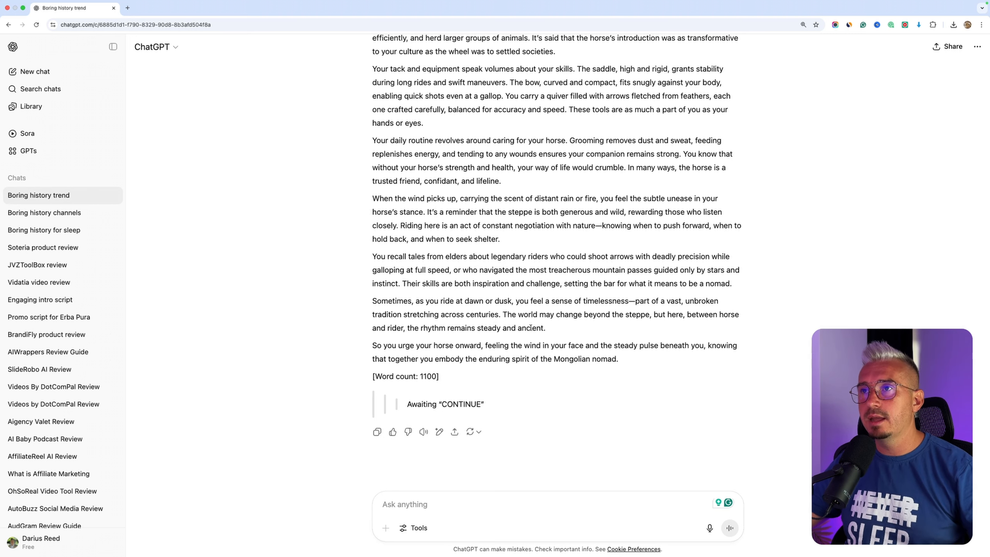
scroll(531, 328, up, 10)
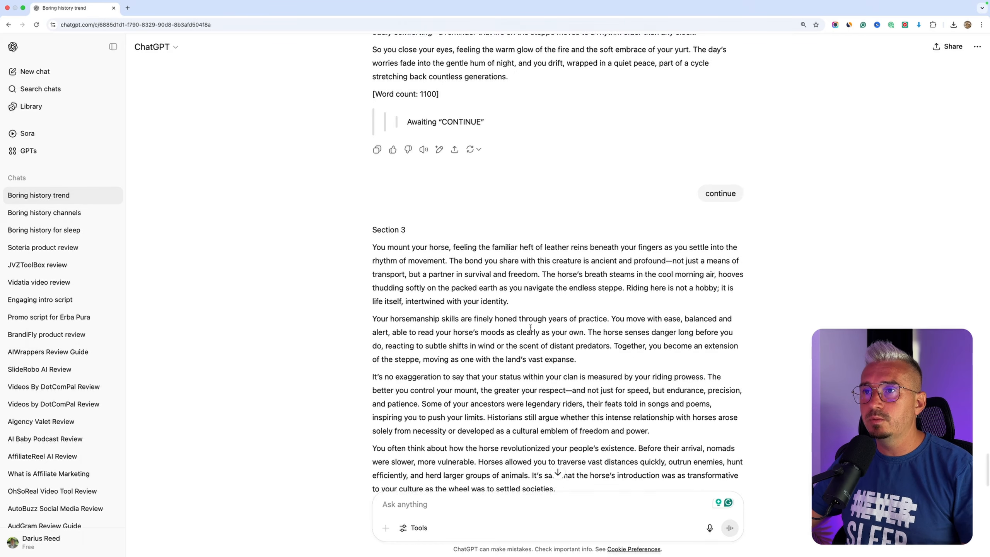
scroll(530, 327, up, 1)
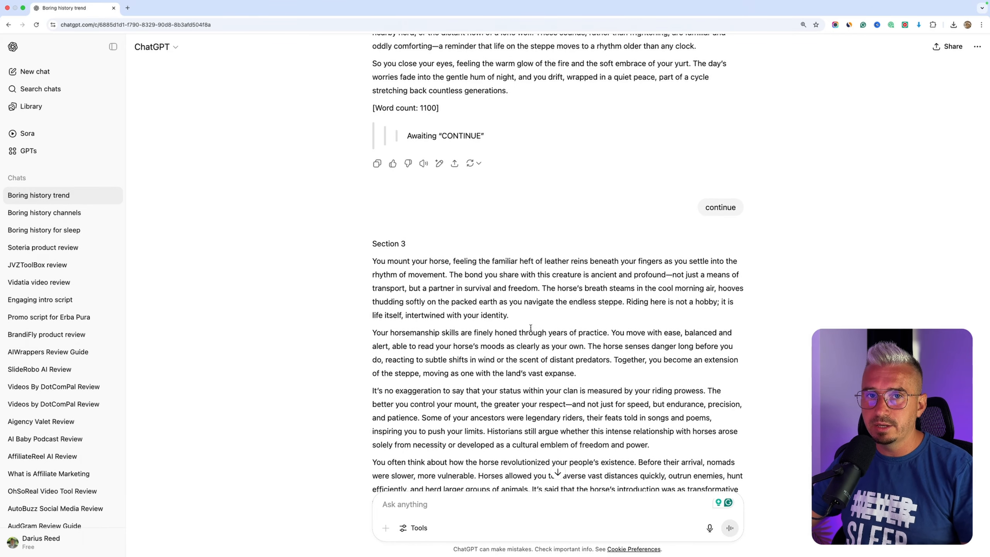
scroll(530, 327, down, 3)
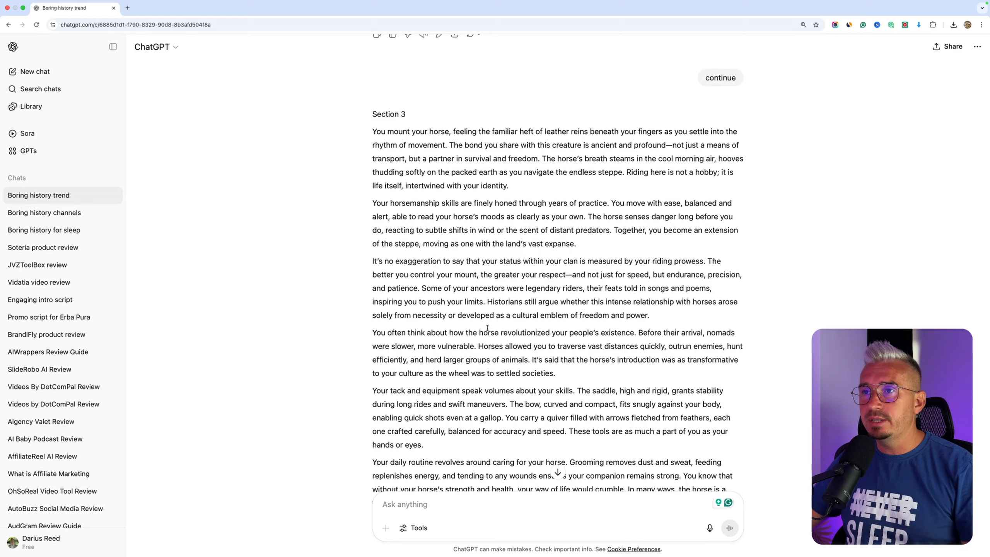
scroll(487, 328, down, 8)
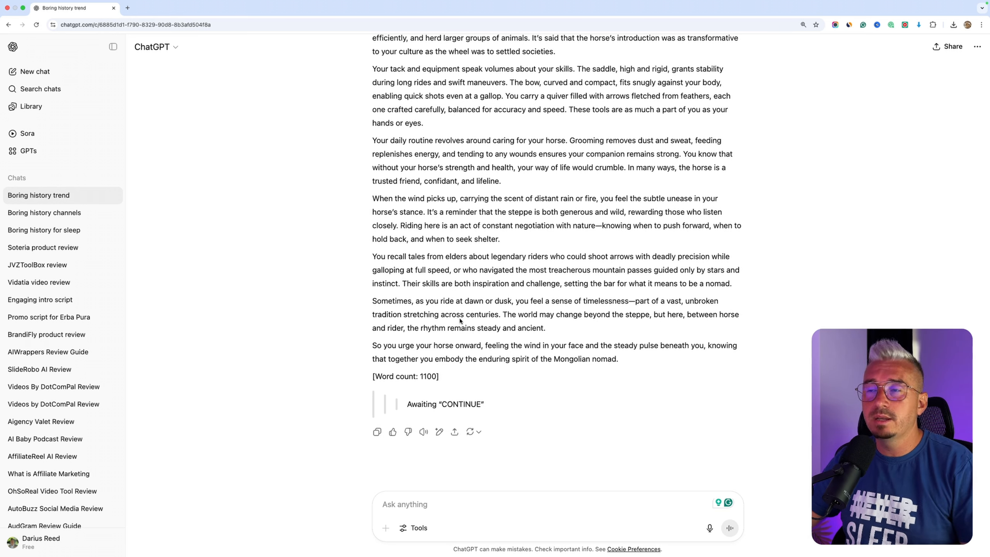
scroll(460, 320, up, 1)
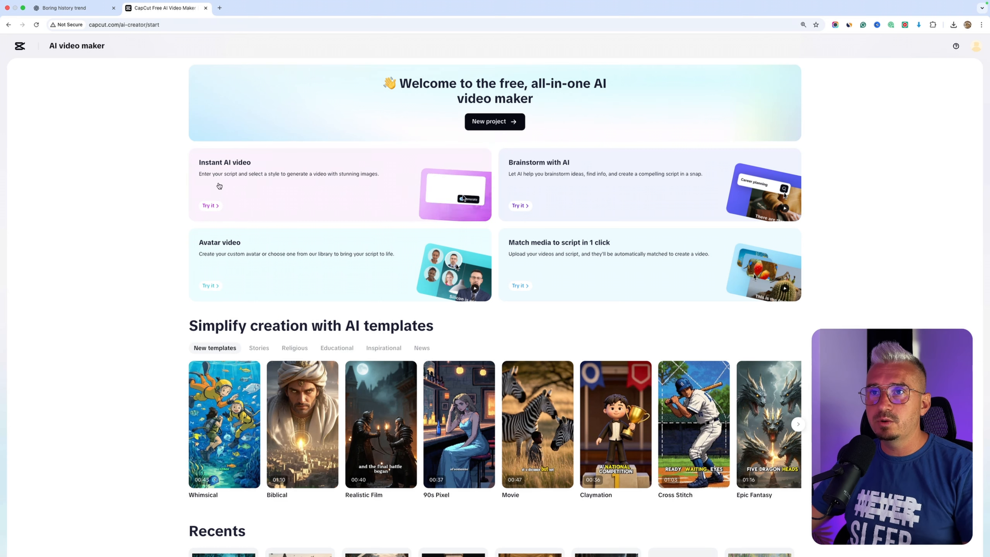
Step: Open Instant AI video in CapCut's AI video maker and choose the Prehistoric style
click(260, 178)
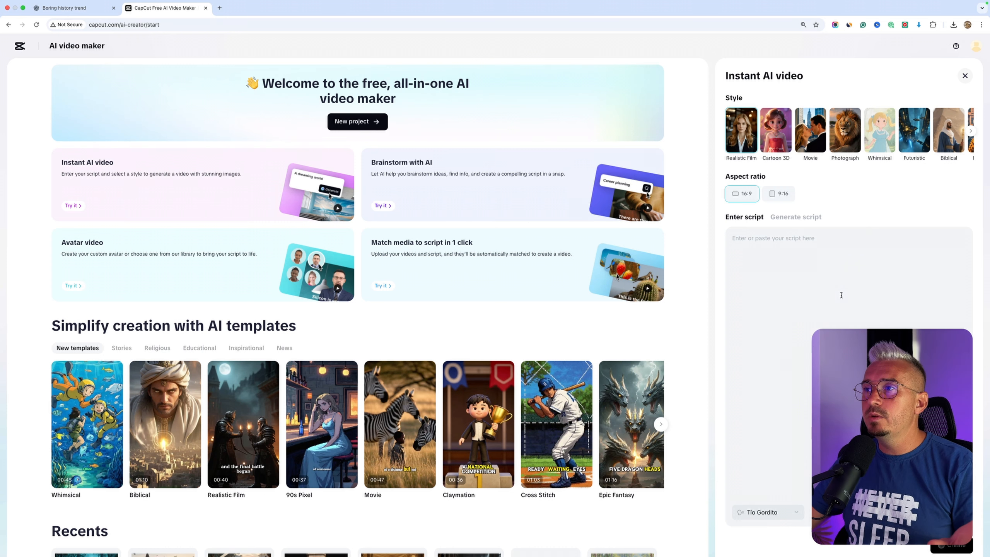
scroll(807, 128, right, 10)
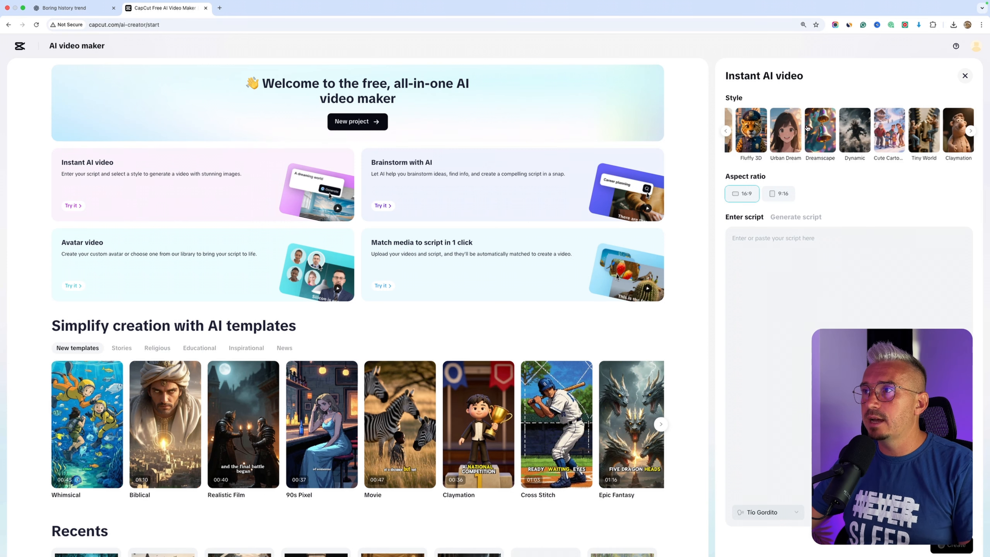
scroll(807, 128, right, 6)
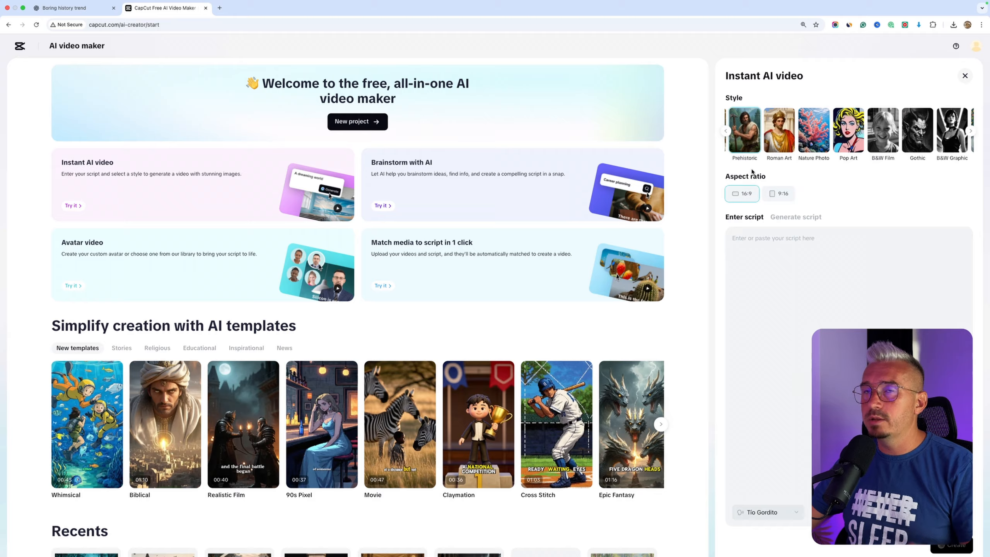
Step: Copy the Section 1 narration, from "Hey guys" to "beneath your feet", from the ChatGPT conversation into CapCut's Instant AI video script
click(93, 9)
scroll(428, 231, up, 20)
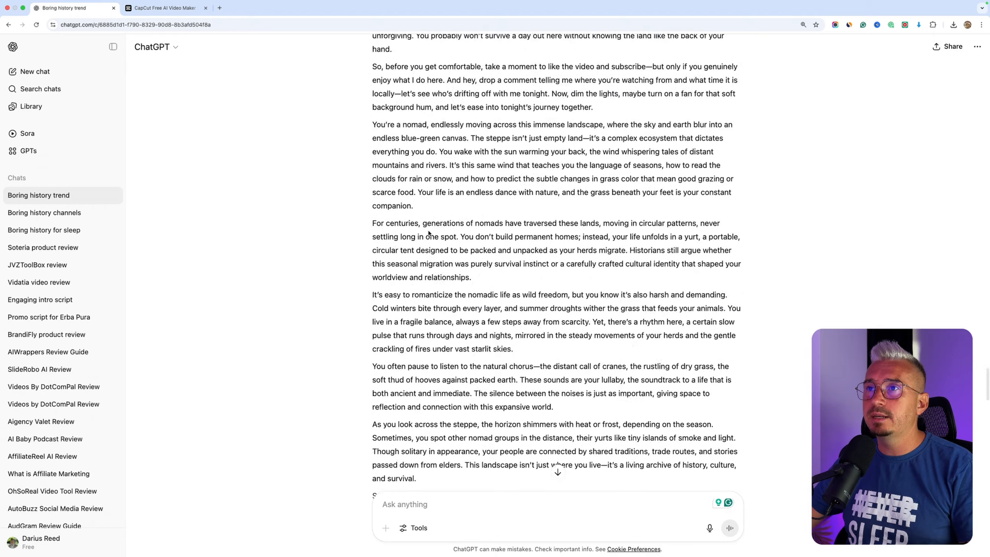
scroll(429, 231, down, 20)
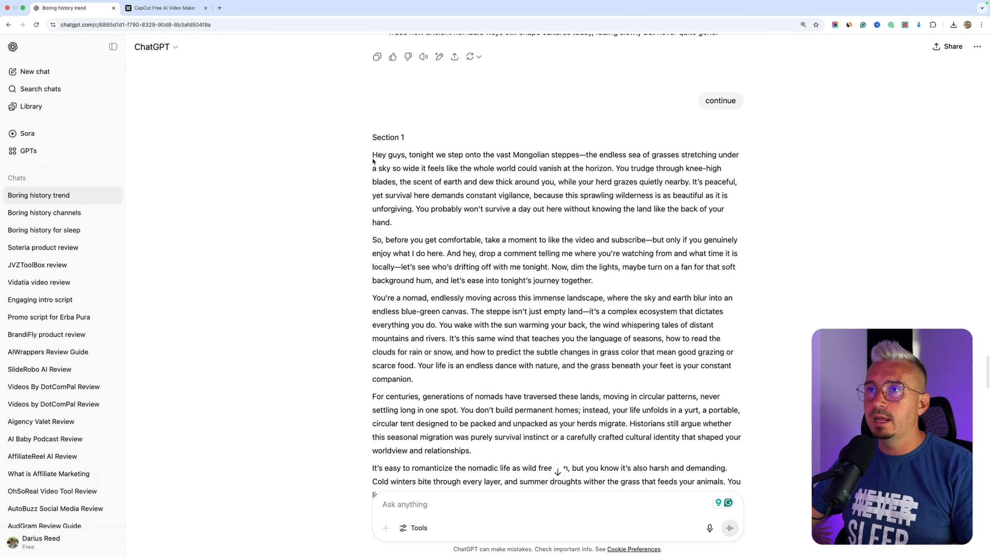
drag(373, 154, 464, 289)
scroll(464, 288, down, 10)
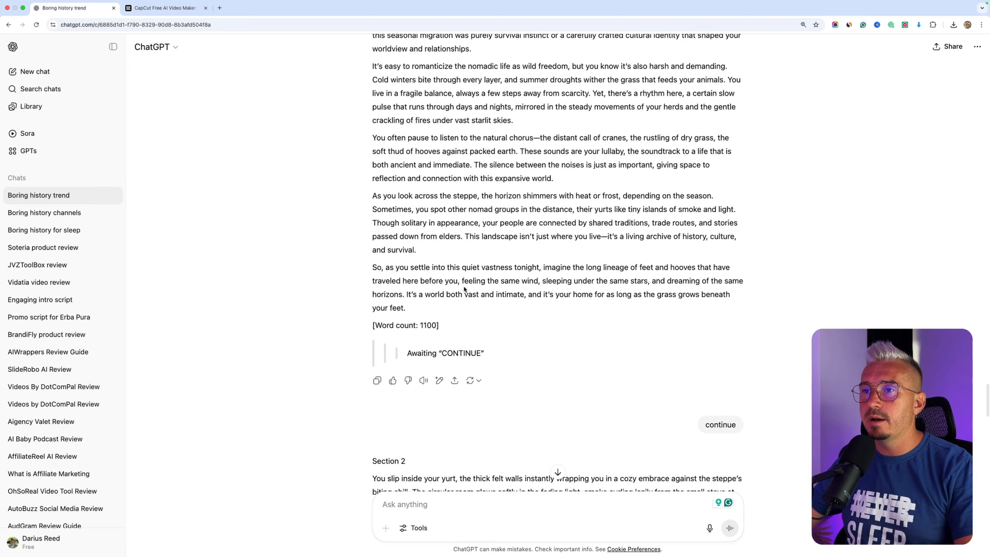
shift+click(409, 308)
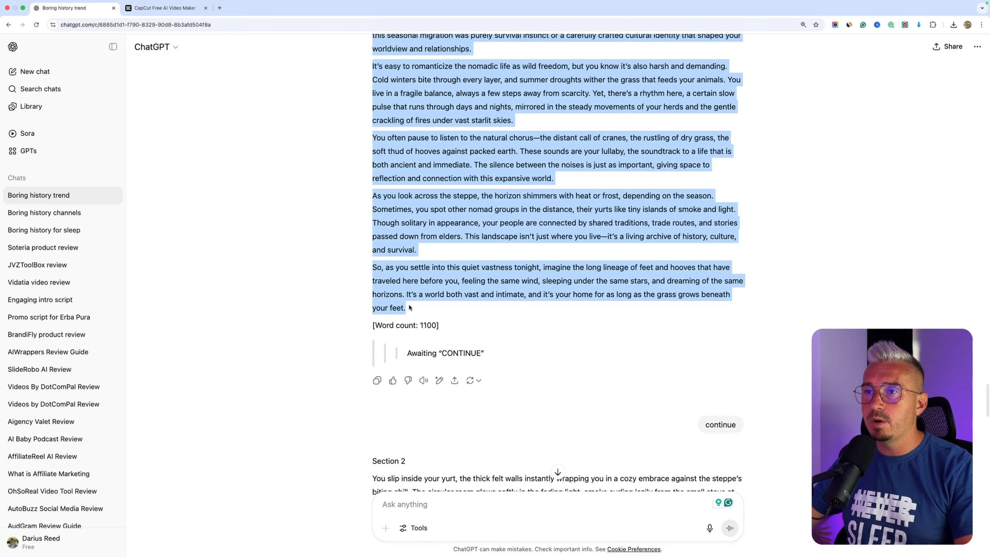
click(163, 8)
key(super+v)
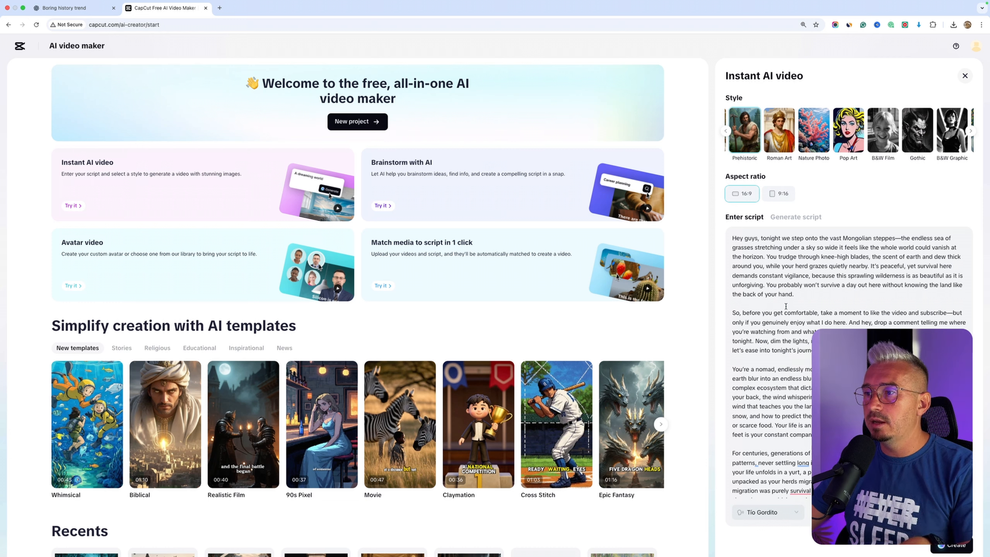
Step: Set the narration voice to Benjamin II and create the video
click(765, 512)
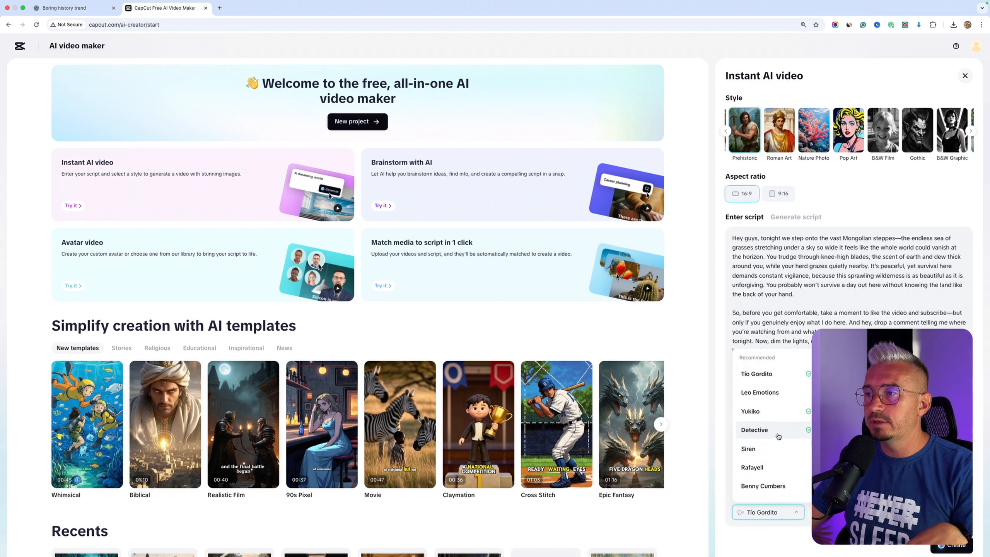
scroll(779, 436, down, 10)
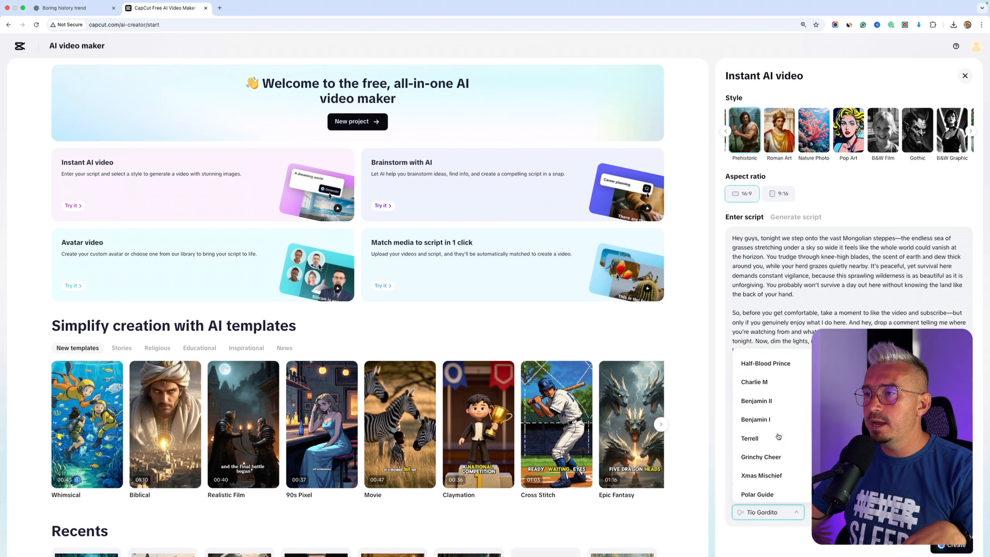
scroll(779, 436, down, 1)
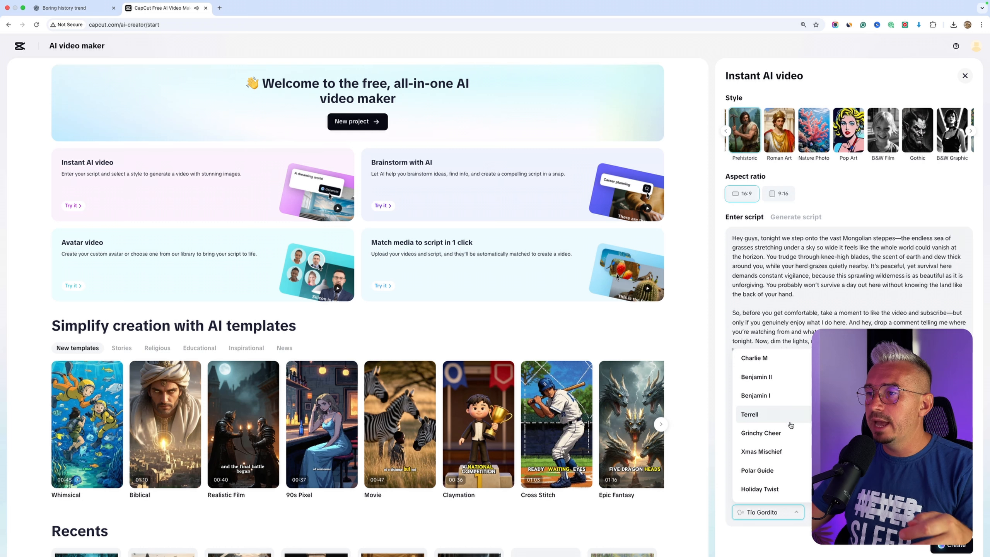
scroll(791, 414, down, 8)
scroll(791, 425, down, 10)
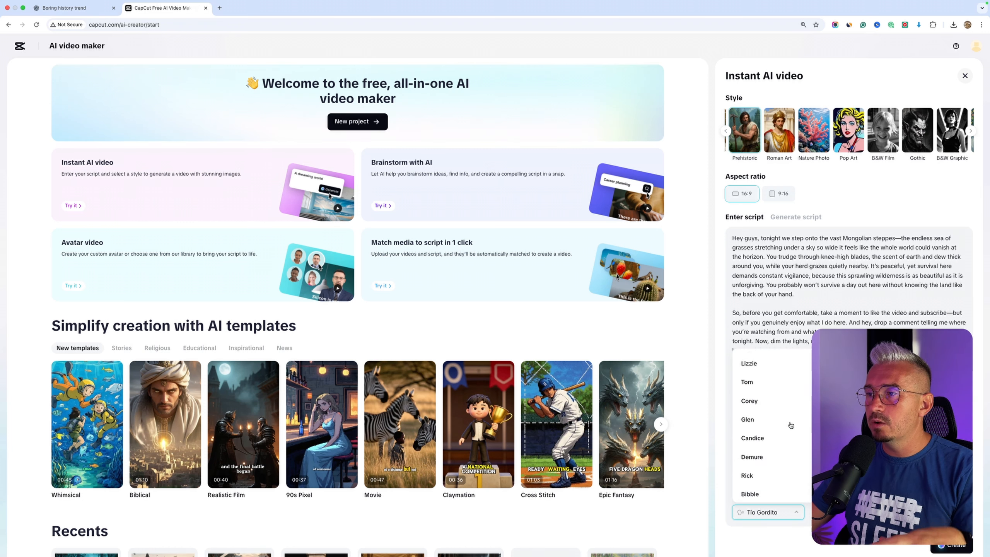
scroll(790, 424, up, 10)
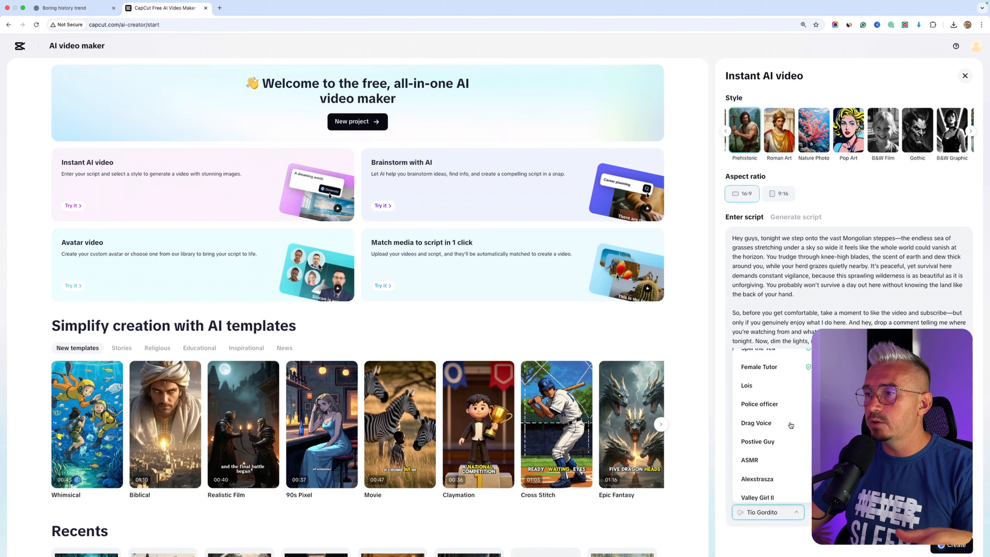
scroll(791, 425, up, 10)
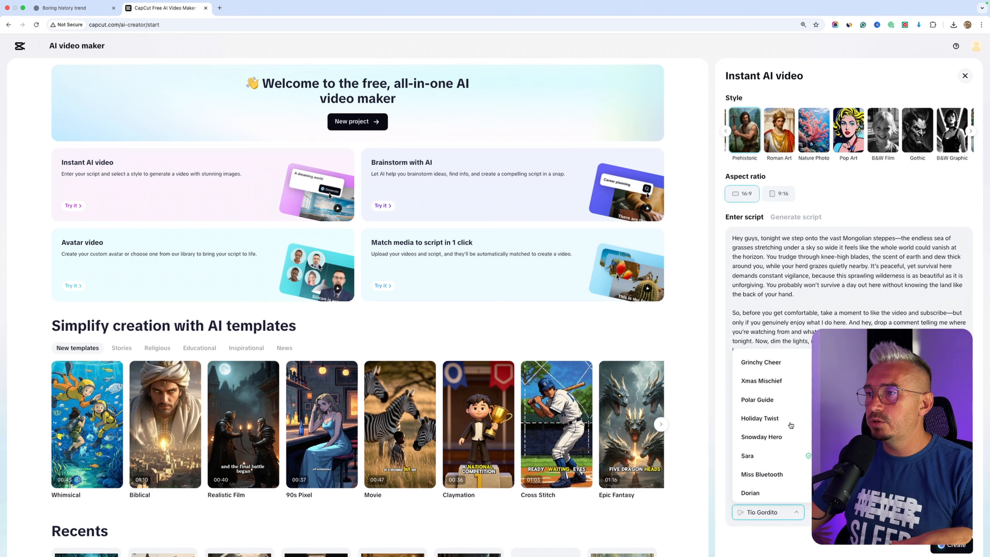
click(773, 435)
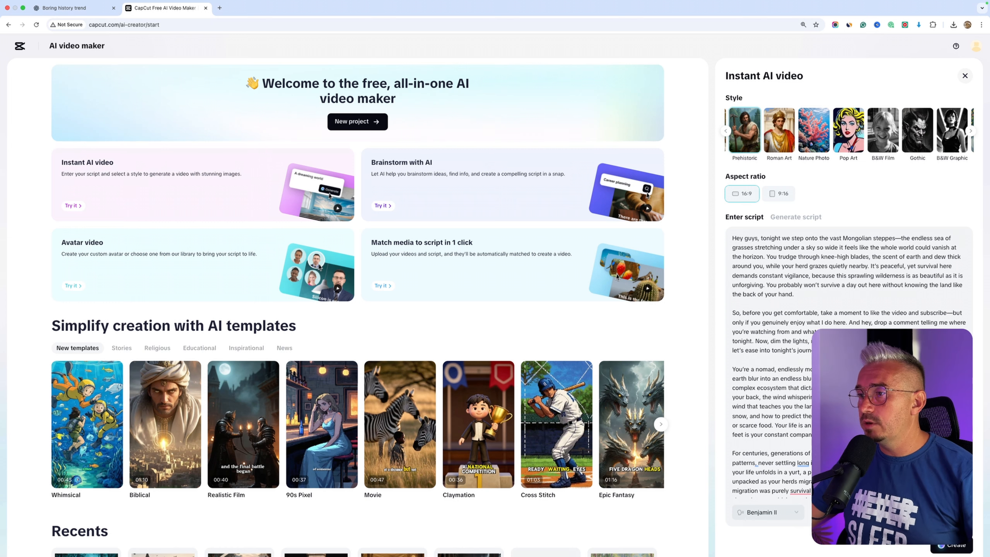
click(956, 551)
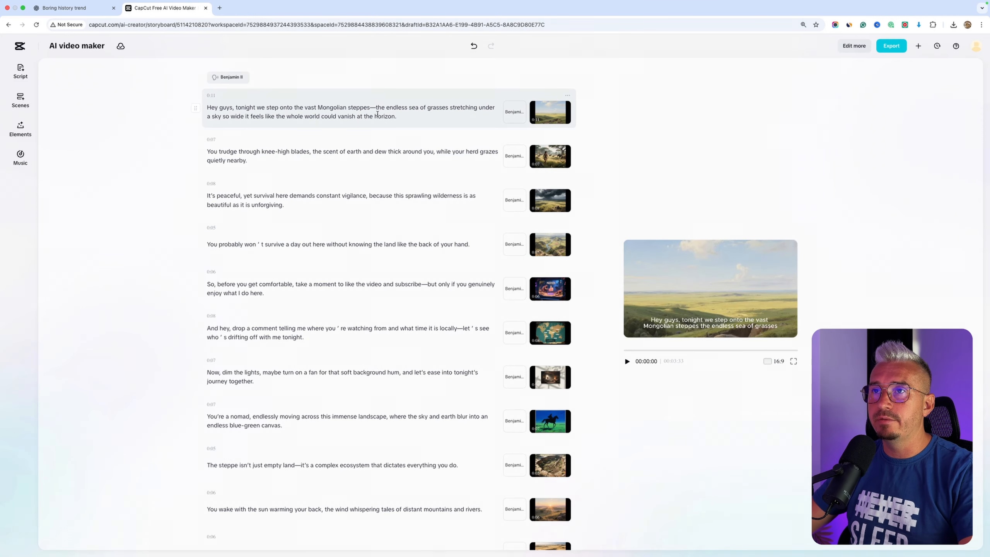
Step: Preview the generated video from the start, jump to about 01:10, and pause playback
mouse_move(539, 118)
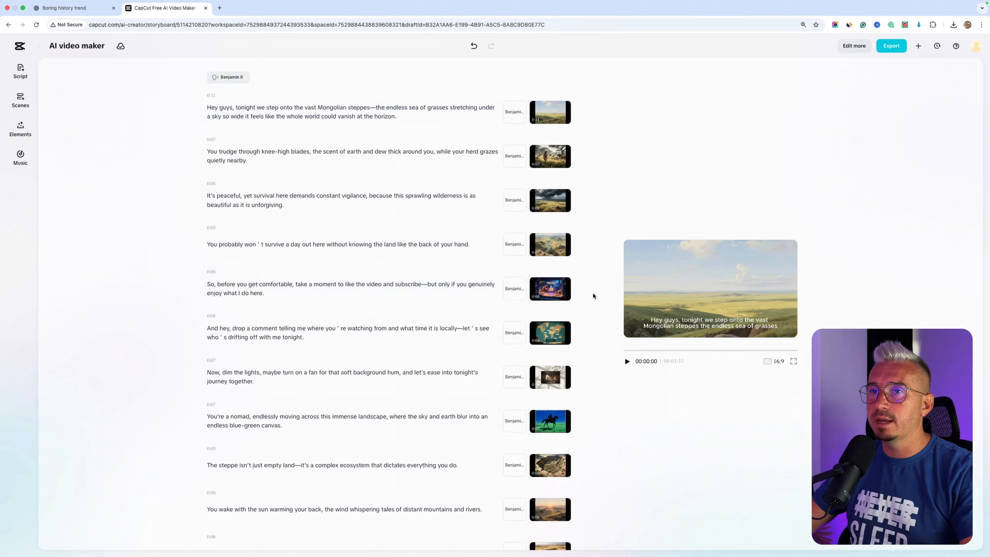
click(628, 361)
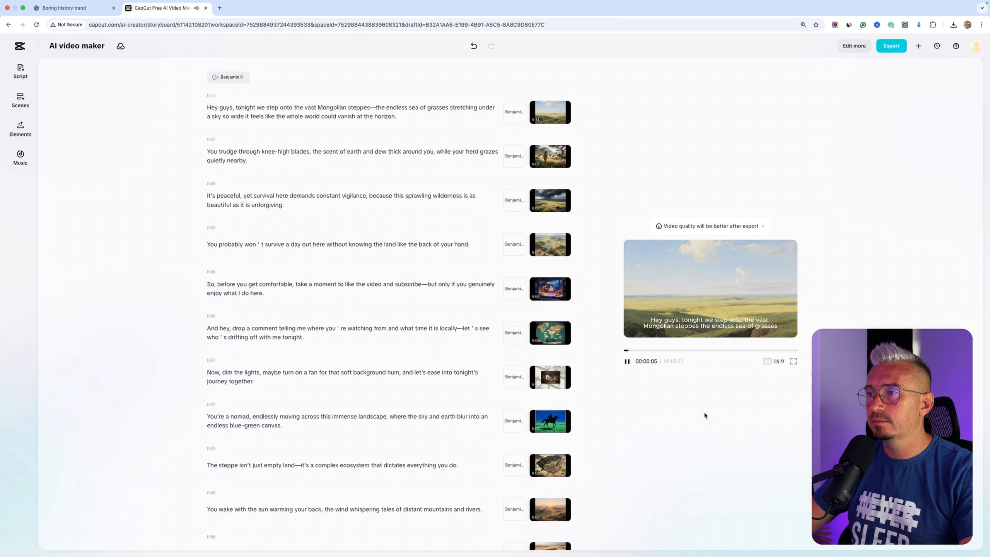
click(682, 350)
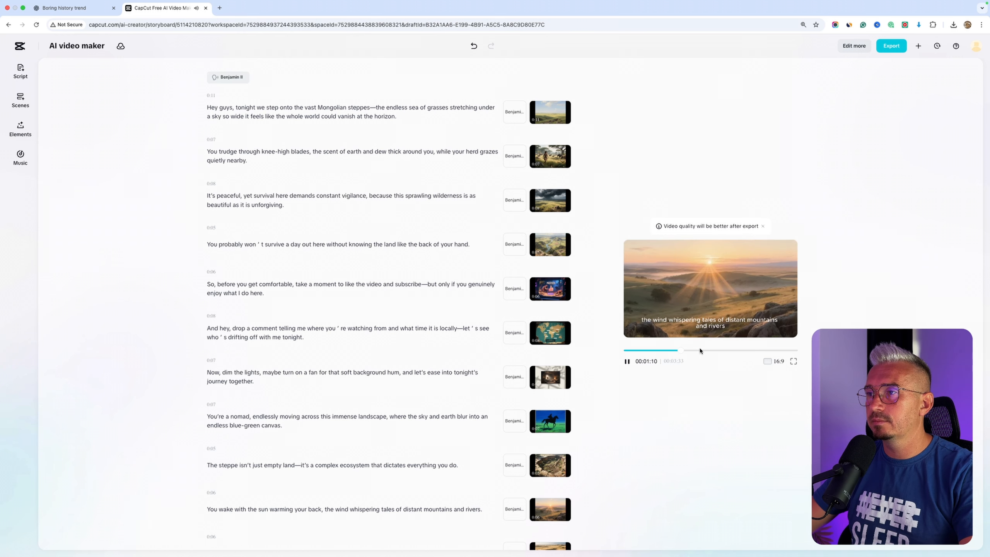
key(space)
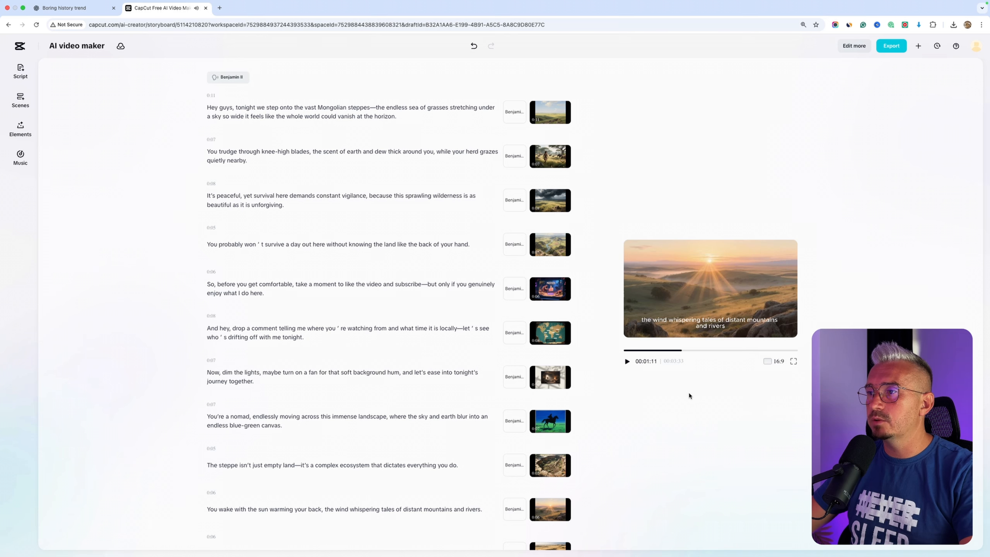
Step: Open the project in the full video editor and delete all caption clips from the timeline
click(854, 46)
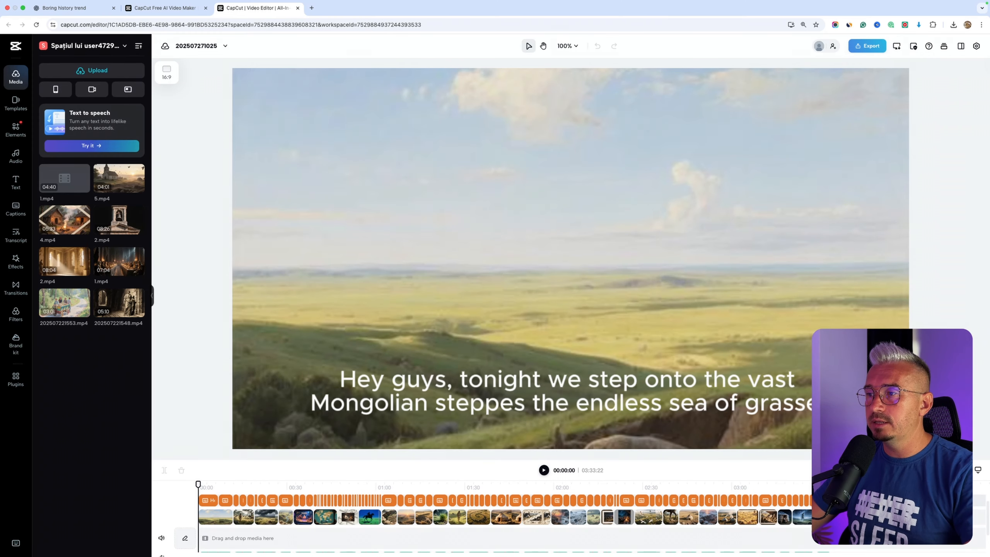
drag(789, 497, 178, 515)
key(Delete)
key(Delete)
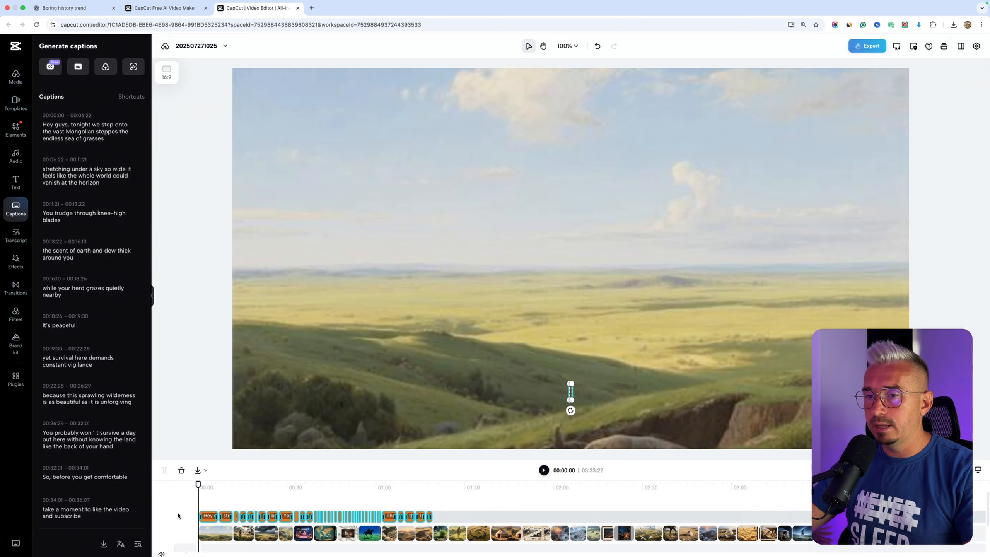
key(super+z)
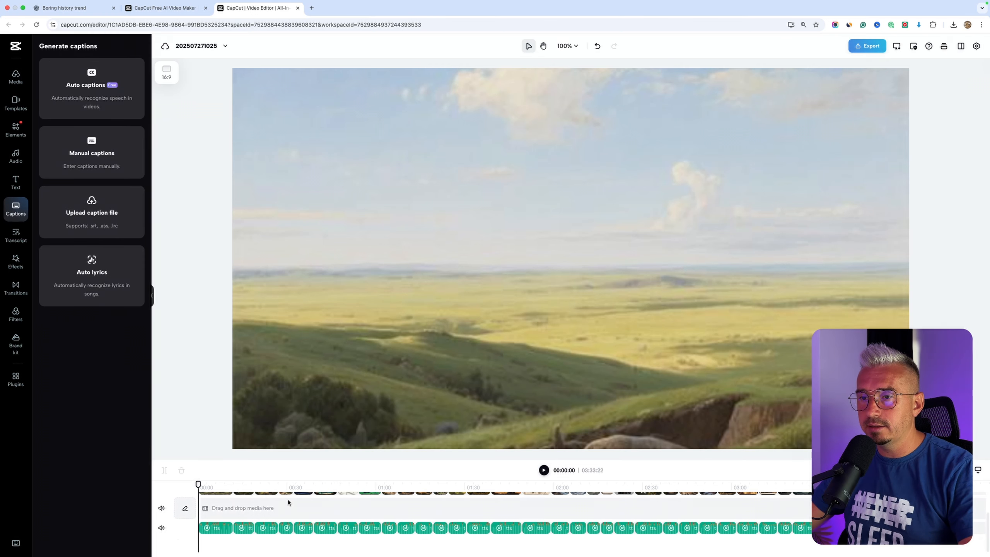
key(super+shift+z)
key(super+z)
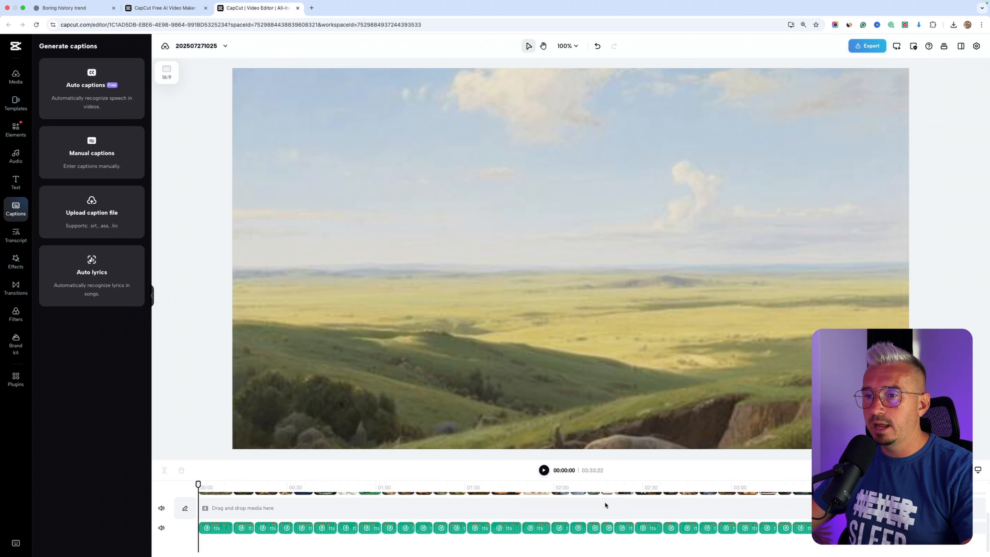
Step: Export the caption-free video as section1 at 1080p, high quality, 30fps, in MP4 format
key(super+shift+z)
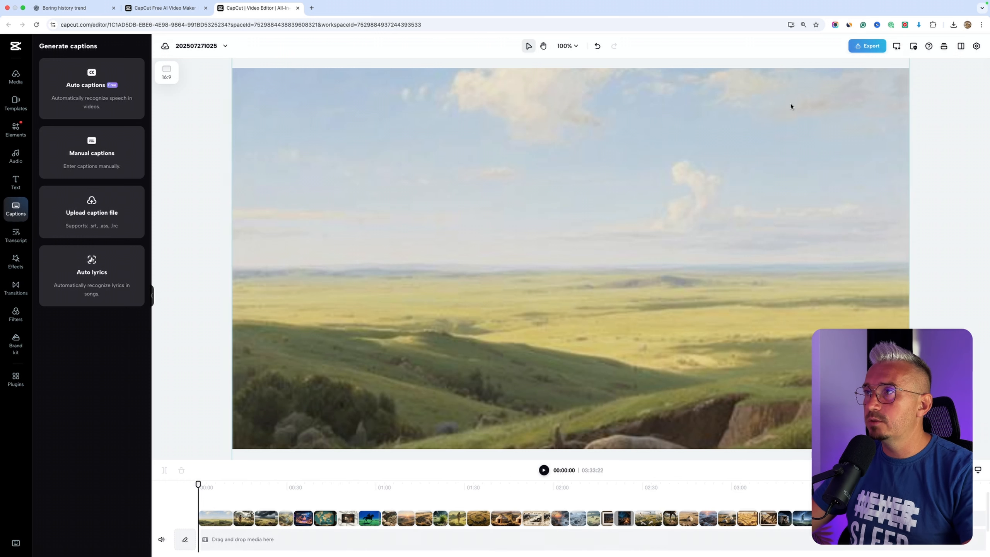
click(862, 47)
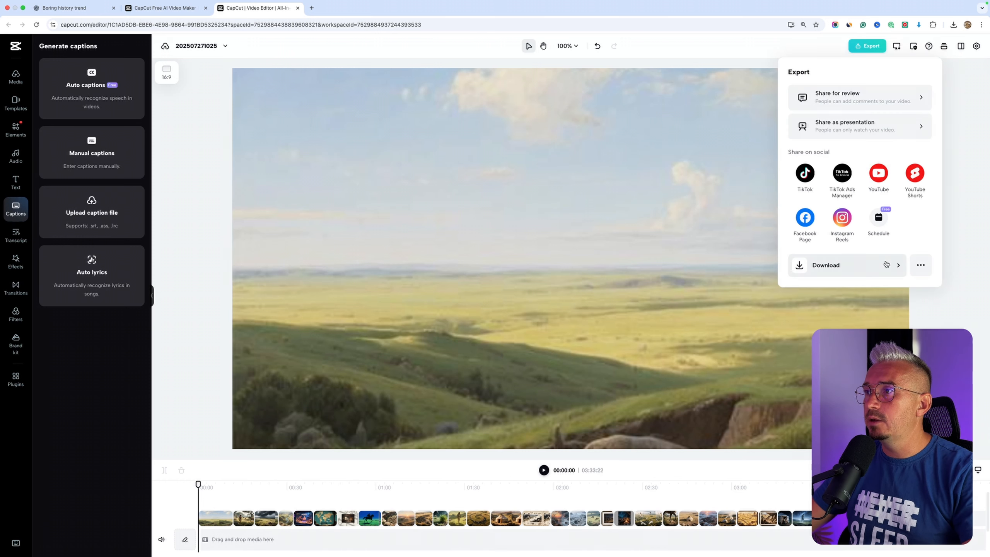
click(899, 266)
click(848, 133)
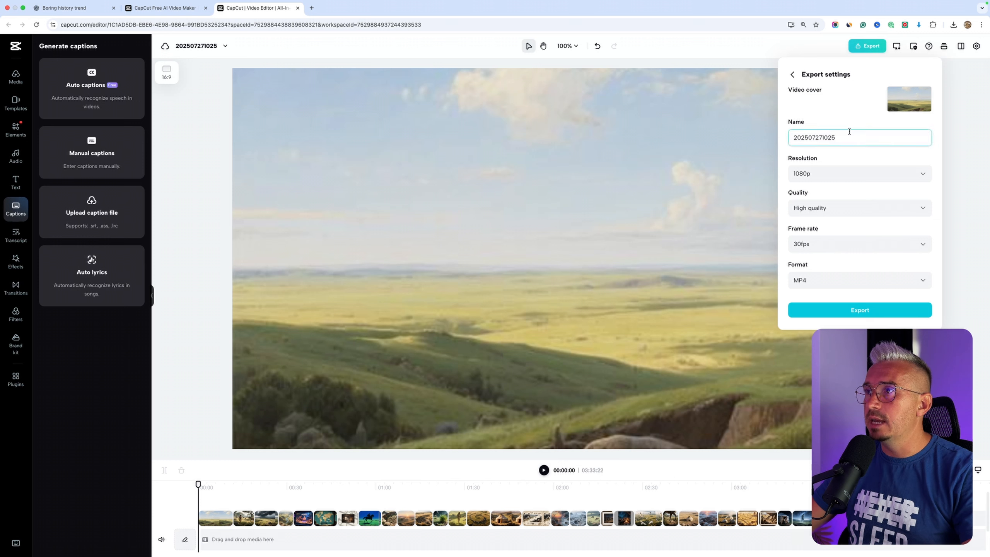
drag(847, 134, 777, 141)
text(section1)
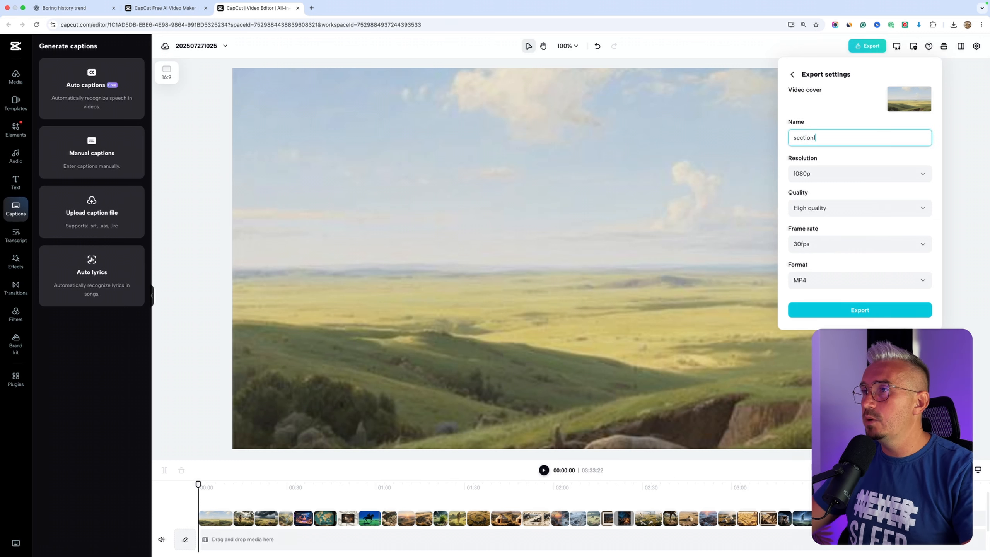
click(814, 172)
click(813, 173)
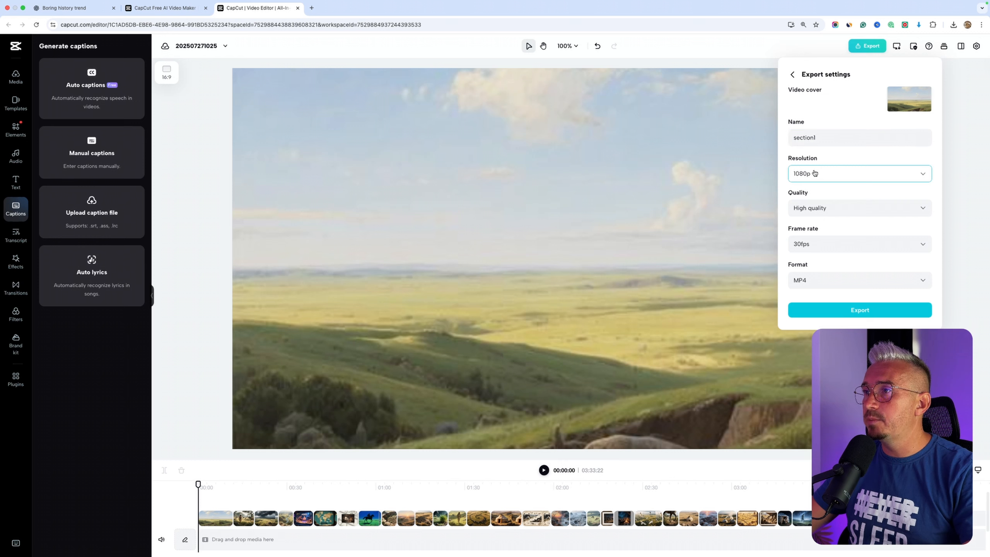
click(823, 210)
click(836, 250)
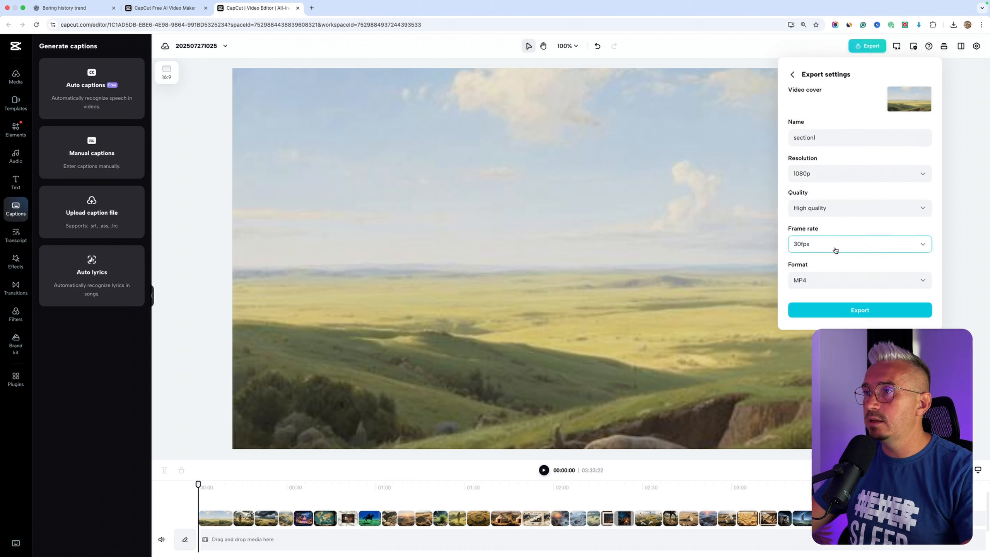
click(859, 311)
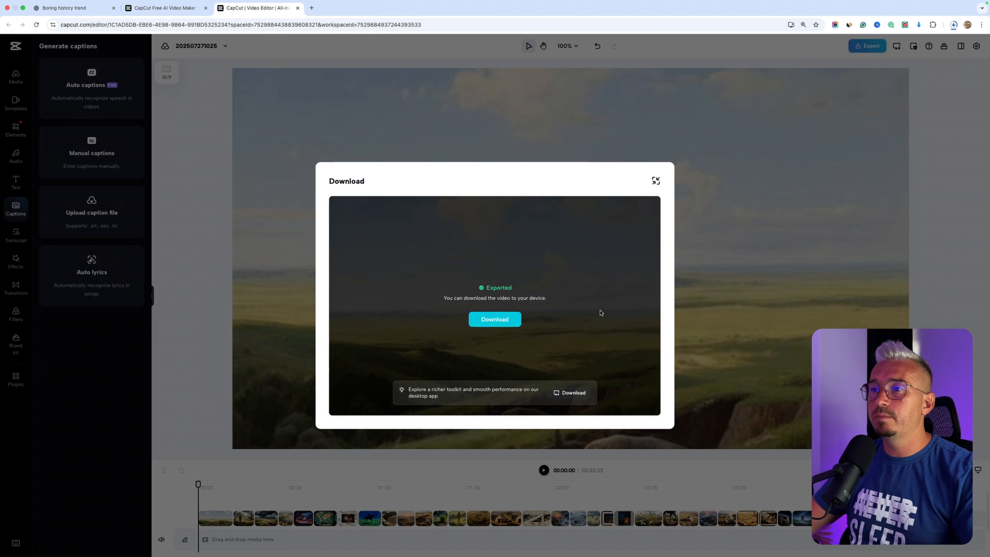
Step: Close the exported project's editor and start a new Instant AI video in the AI video maker
mouse_move(144, 2)
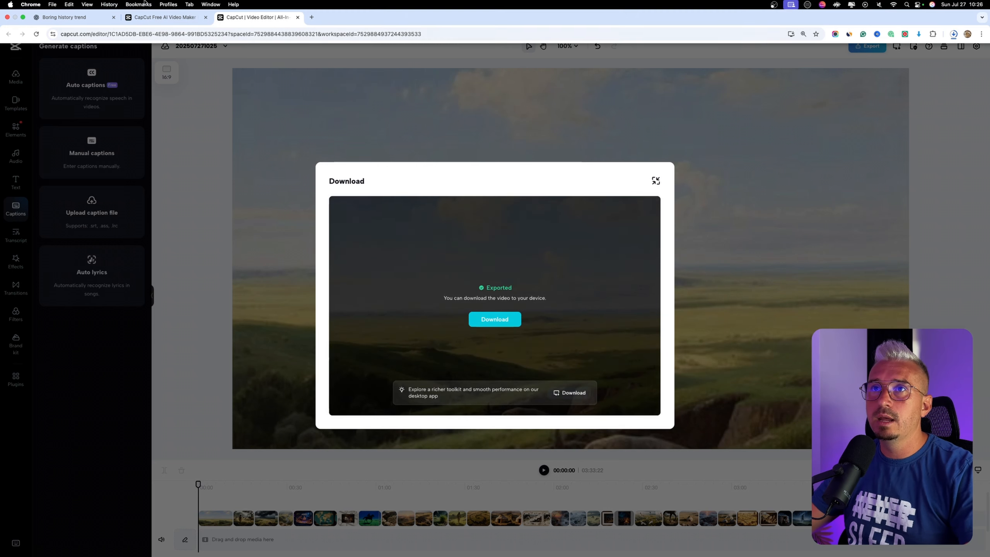
click(298, 17)
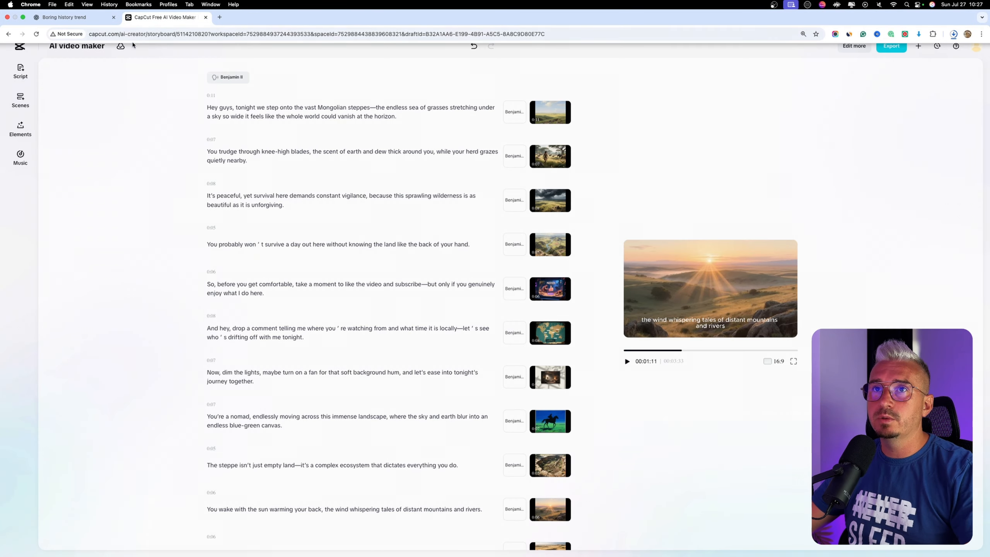
click(20, 47)
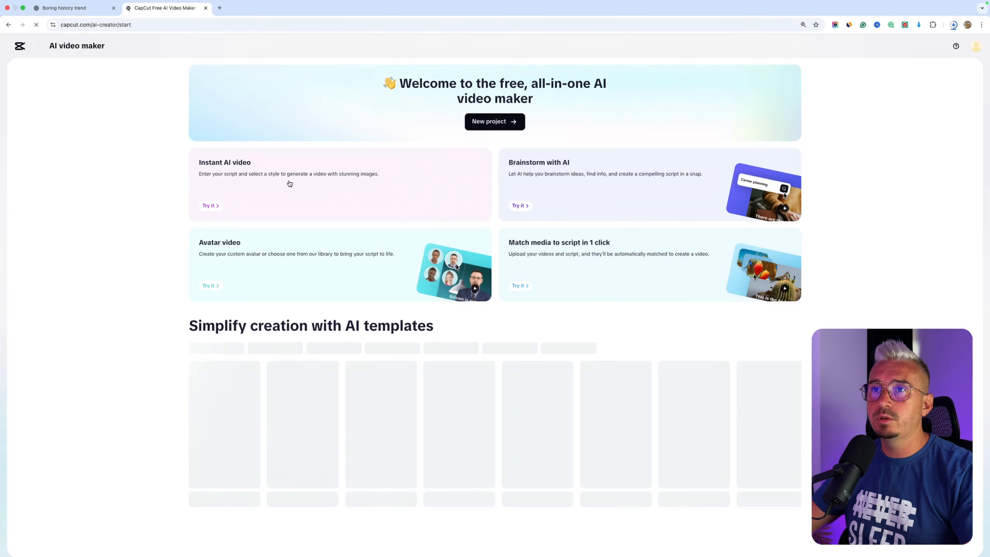
click(241, 175)
Step: Copy the Section 2 narration, from "You slip inside your yurt" to "countless generations", from the ChatGPT conversation into the Instant AI video script
click(65, 7)
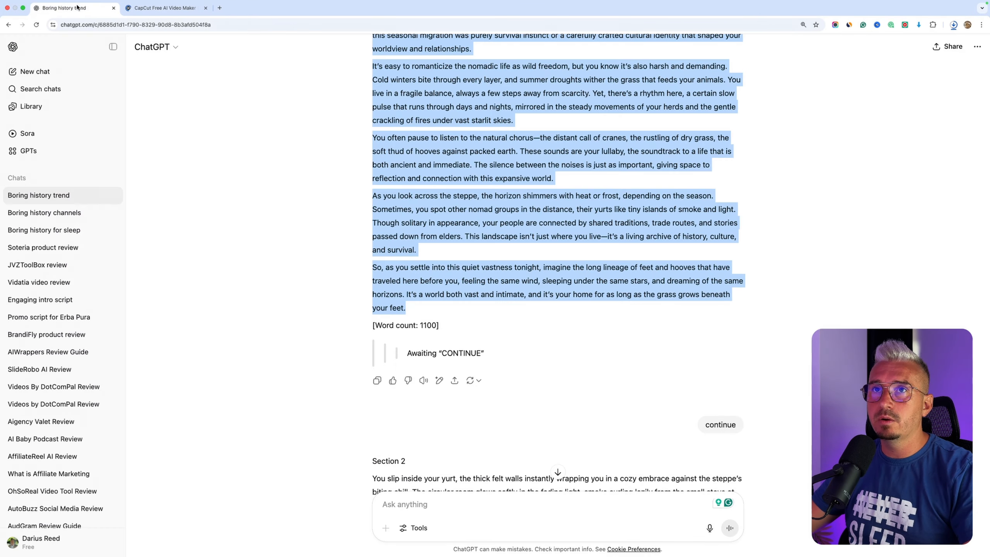
scroll(397, 289, down, 10)
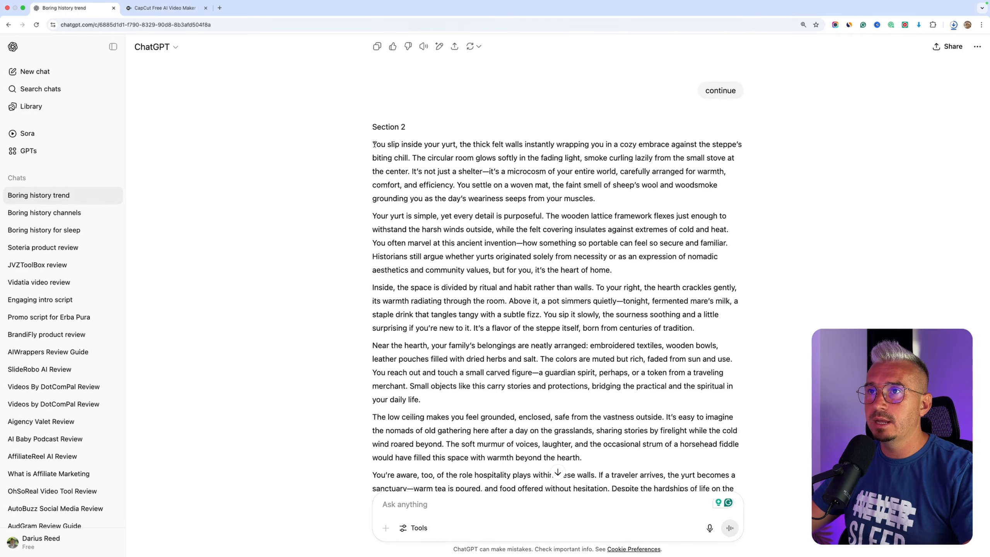
drag(373, 144, 531, 317)
key(ctrl+Tab)
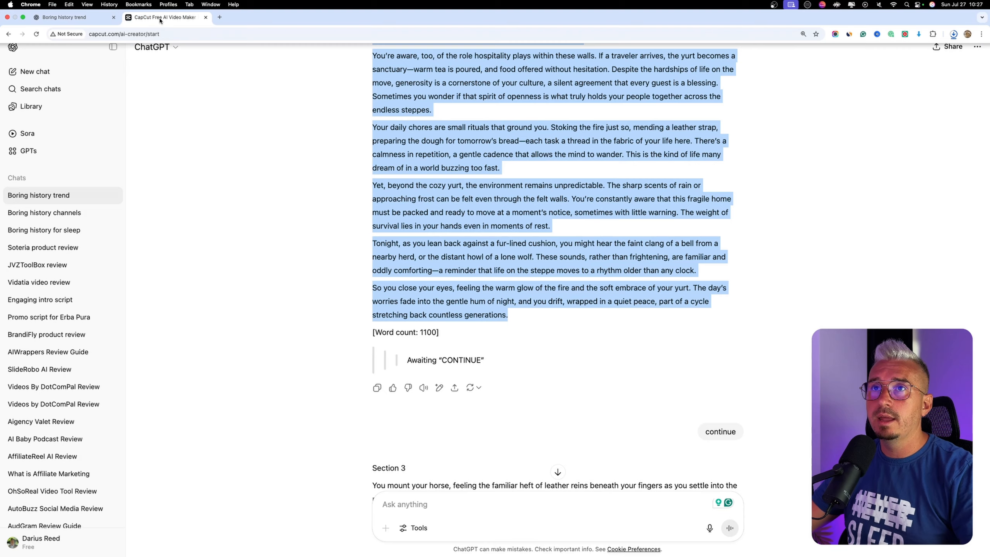
click(776, 273)
key(ctrl+v)
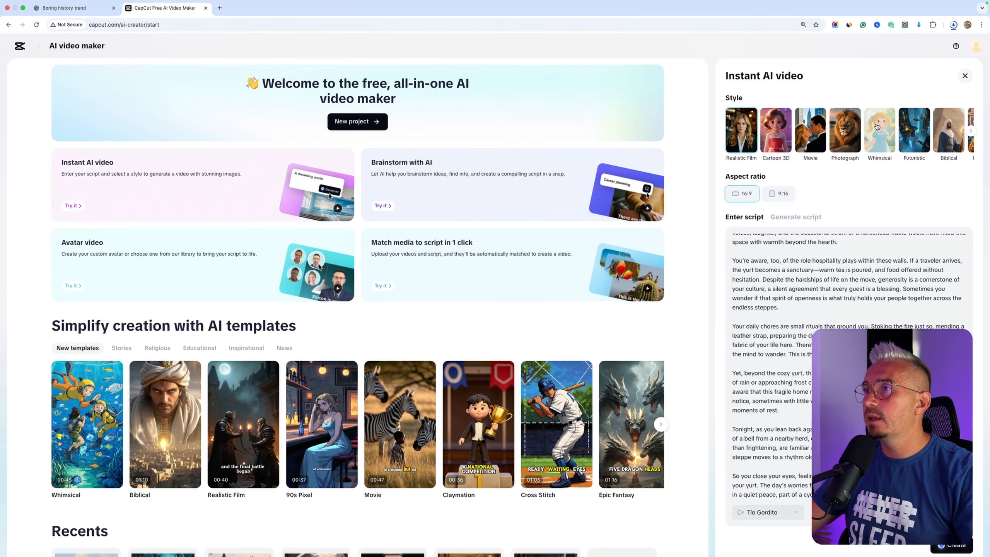
Step: Create the Section 2 video in the Prehistoric style with the Benjamin II narration voice
scroll(875, 128, right, 4)
scroll(875, 129, right, 10)
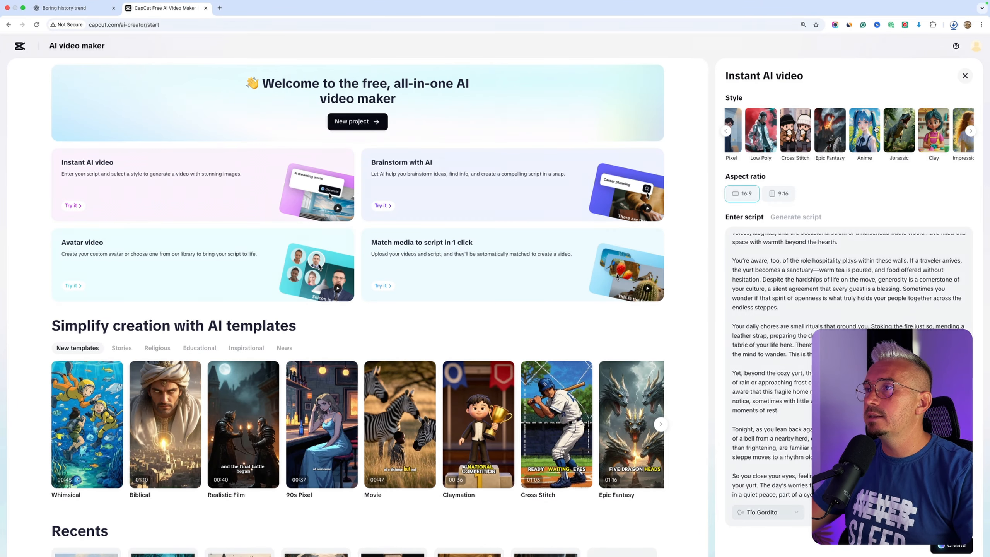
scroll(876, 129, right, 6)
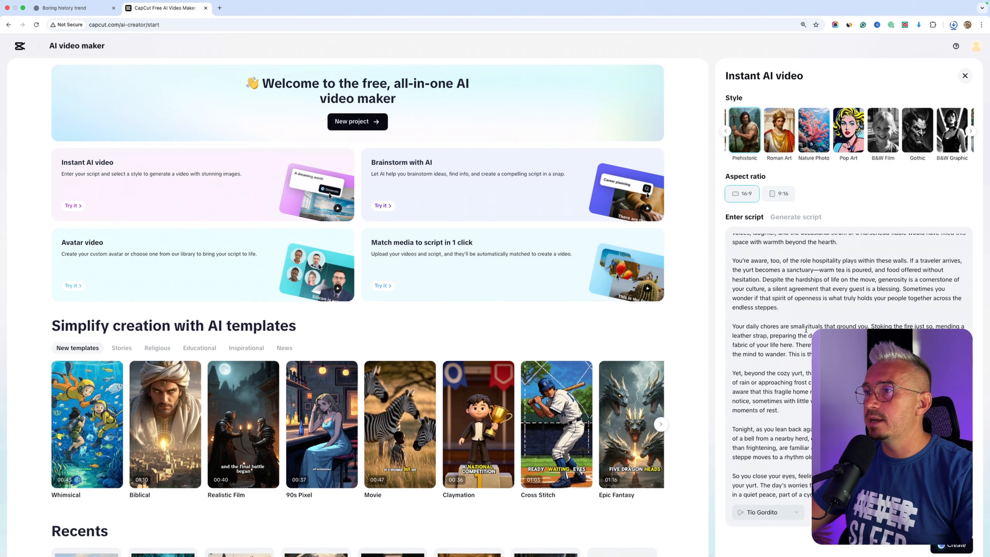
scroll(793, 452, down, 1)
click(762, 512)
scroll(783, 448, down, 5)
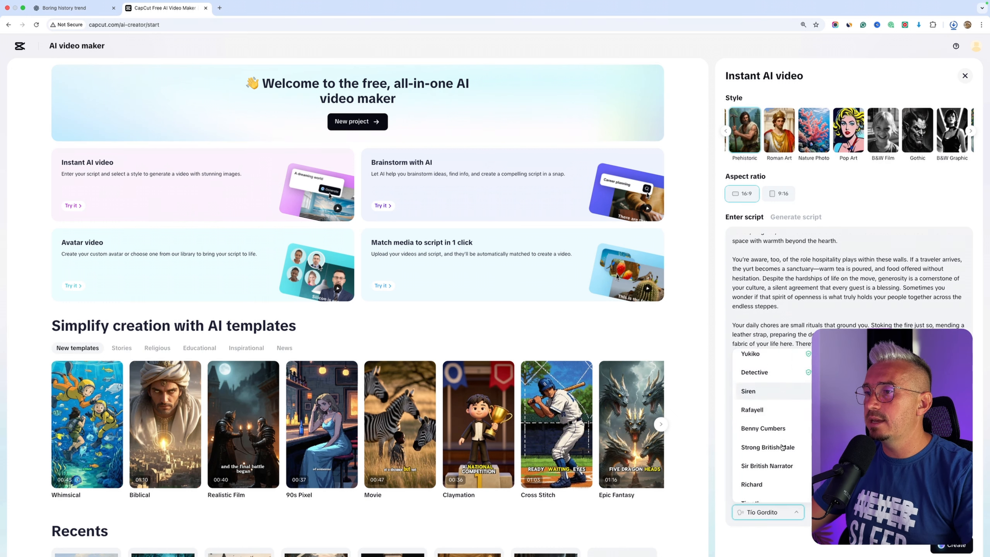
scroll(782, 448, down, 3)
click(782, 448)
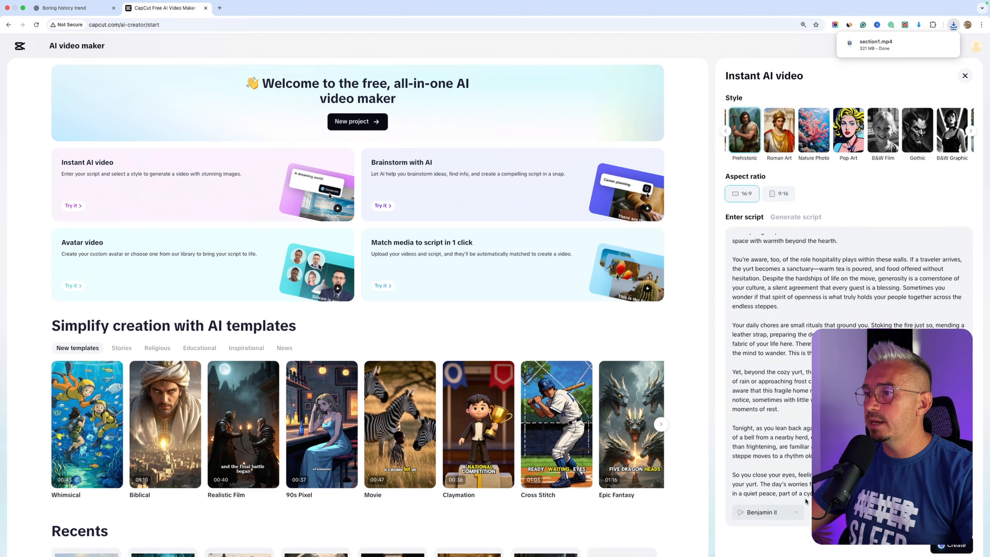
click(951, 546)
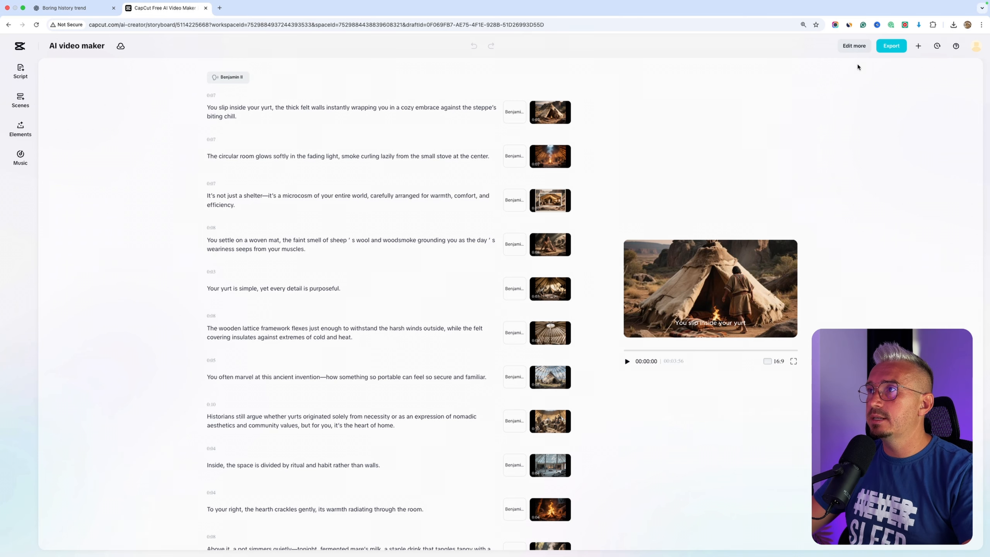
Step: Open the Section 2 project in the full video editor and delete all its caption clips from the timeline
click(853, 46)
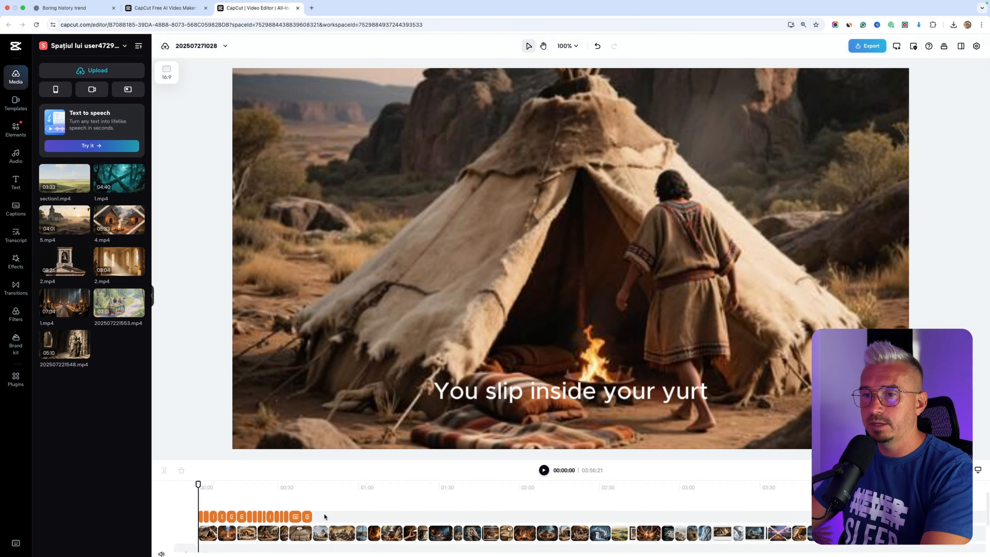
click(329, 516)
key(Delete)
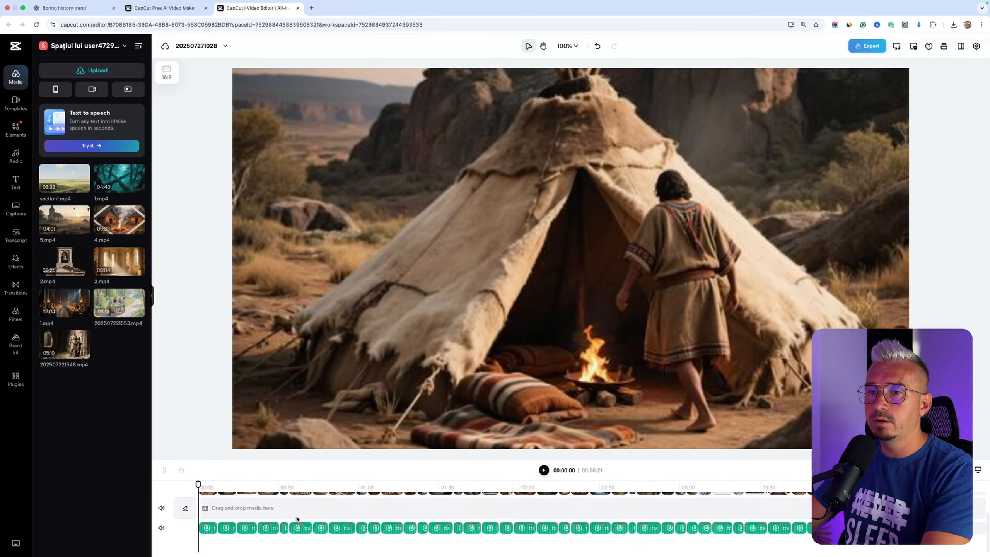
click(298, 518)
key(Delete)
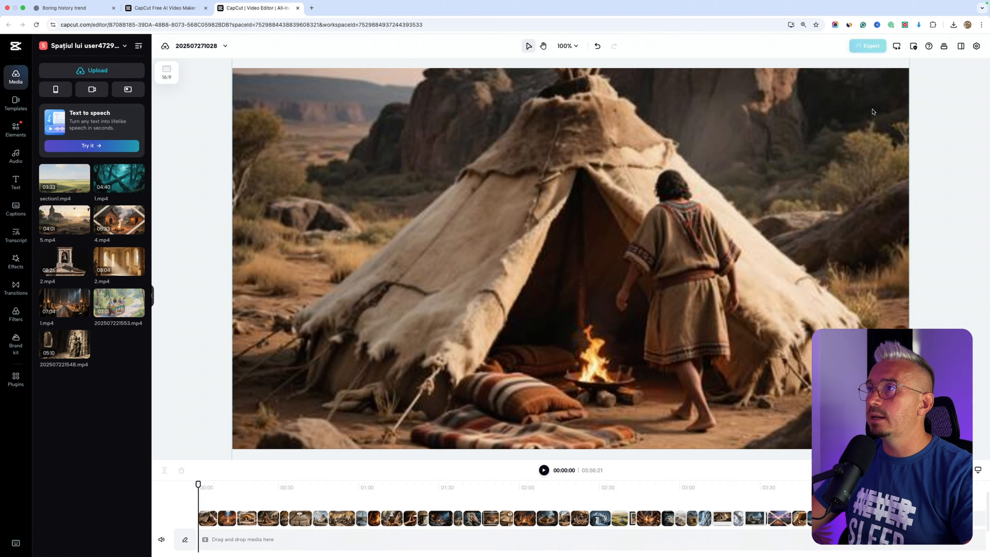
Step: Export the Section 2 video as section2 at 1080p, high quality, 30fps, in MP4 format
click(901, 266)
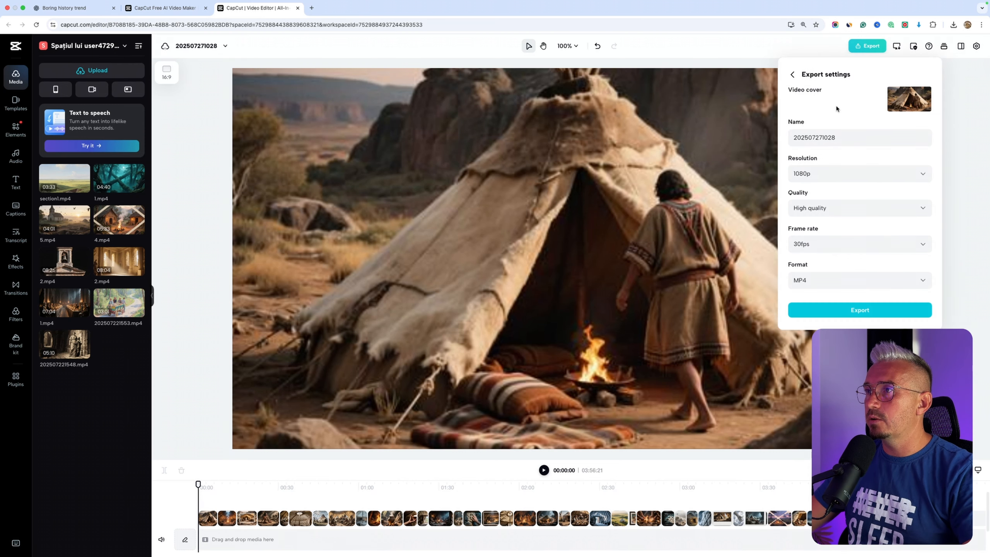
triple_click(825, 140)
text(section2)
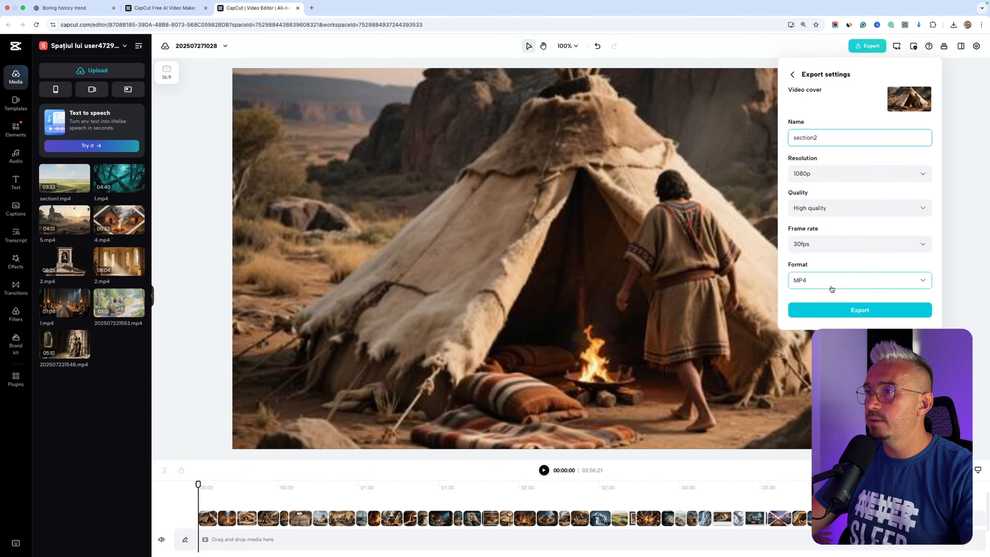
click(859, 312)
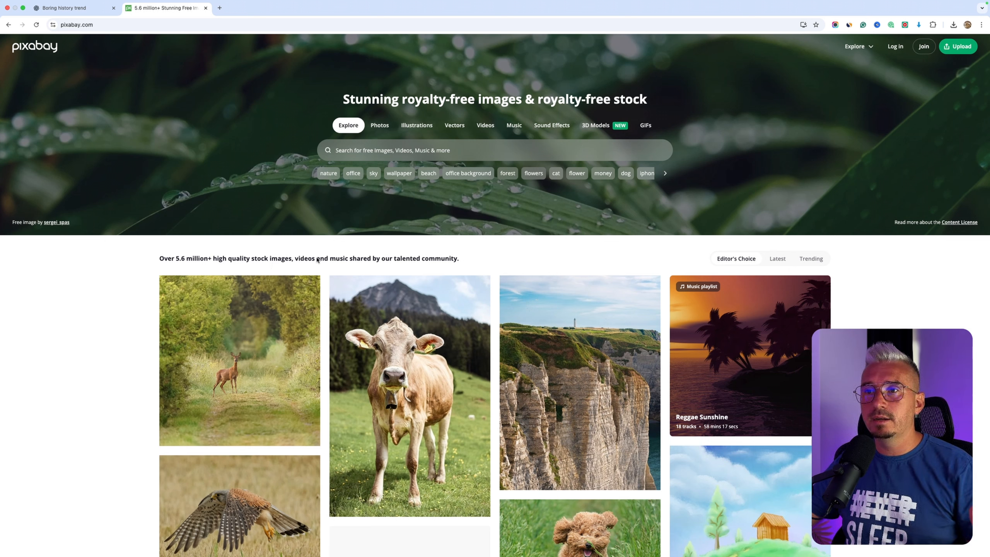
Step: Search Pixabay for fireplace and restrict the results to sound effects
drag(317, 260, 379, 260)
click(378, 261)
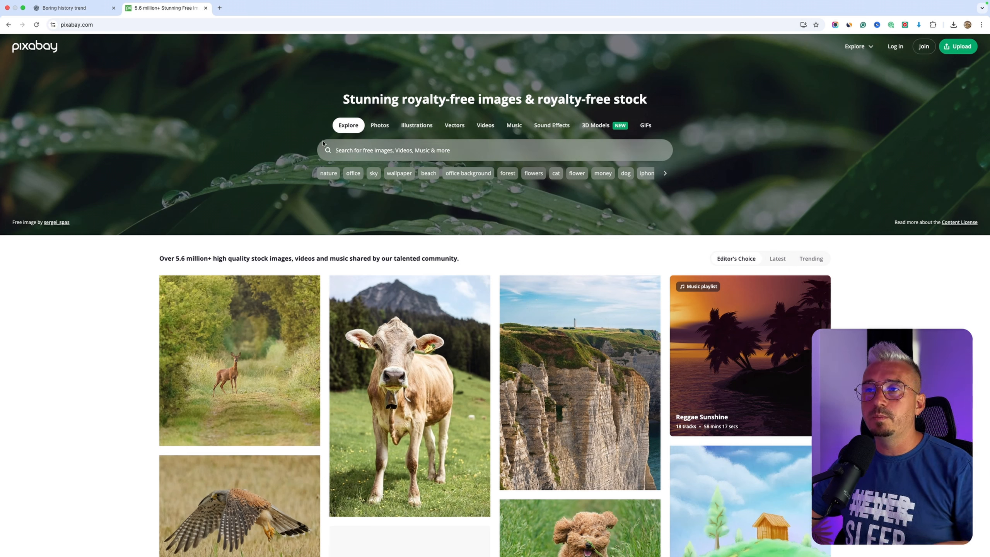
click(383, 151)
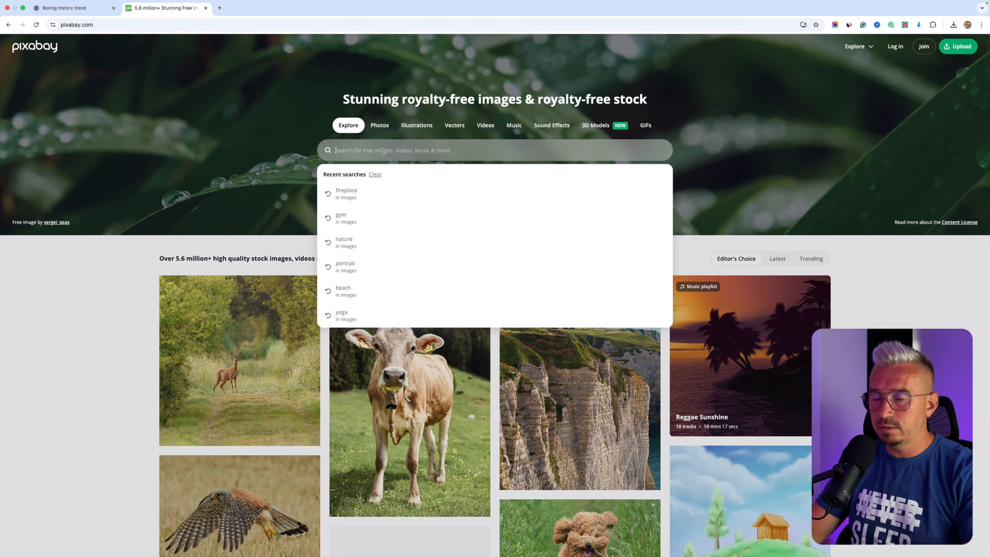
click(344, 193)
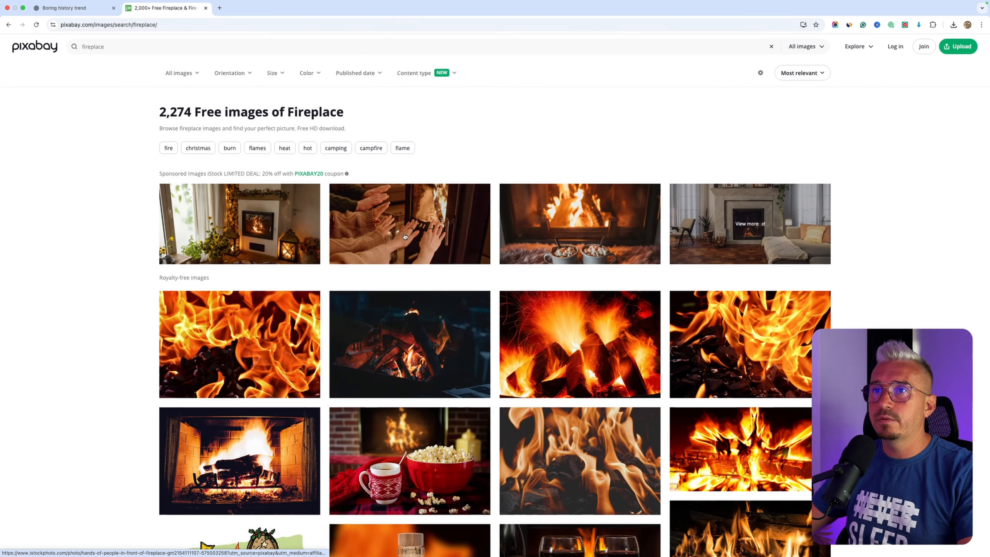
click(194, 73)
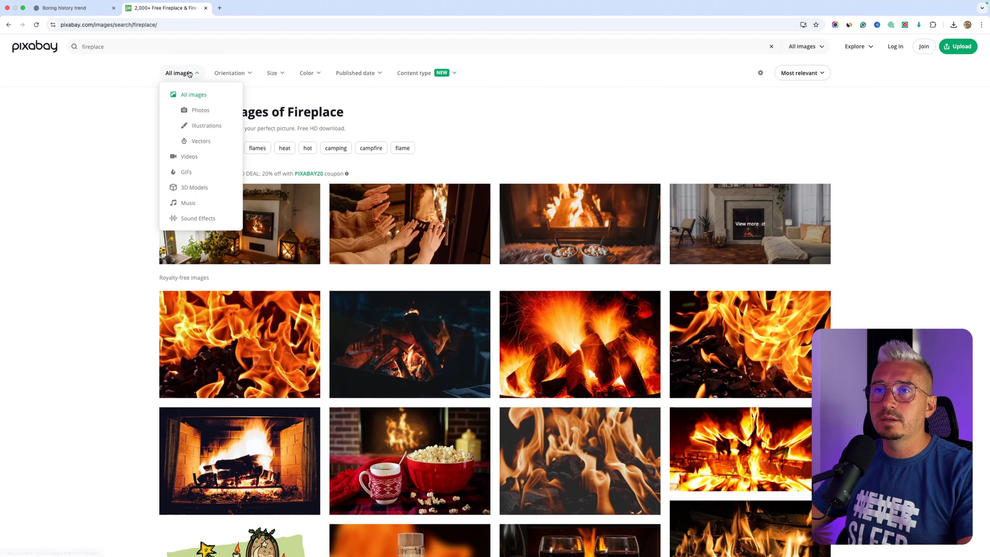
click(191, 219)
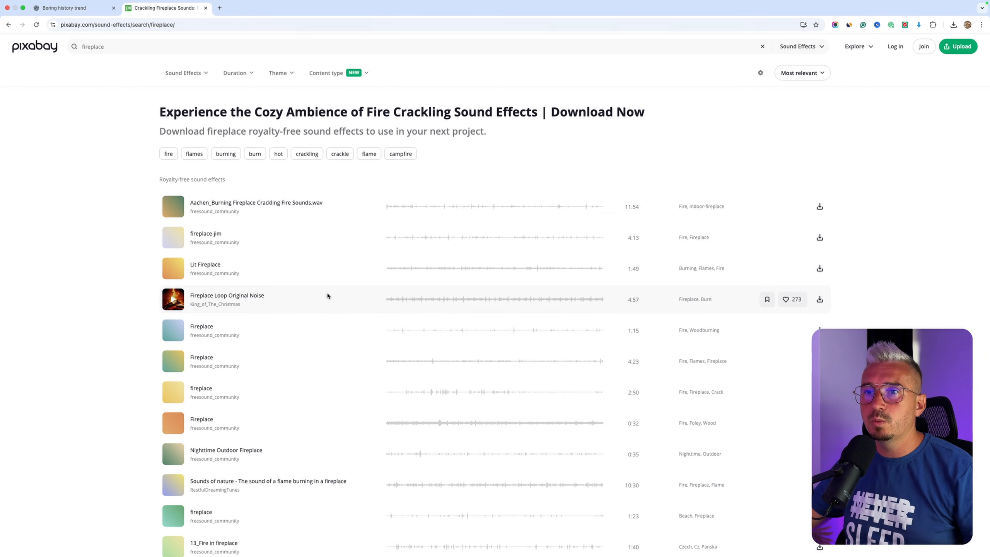
Step: Preview the Nighttime Outdoor Fireplace sound effect and download it
scroll(327, 294, down, 1)
click(172, 436)
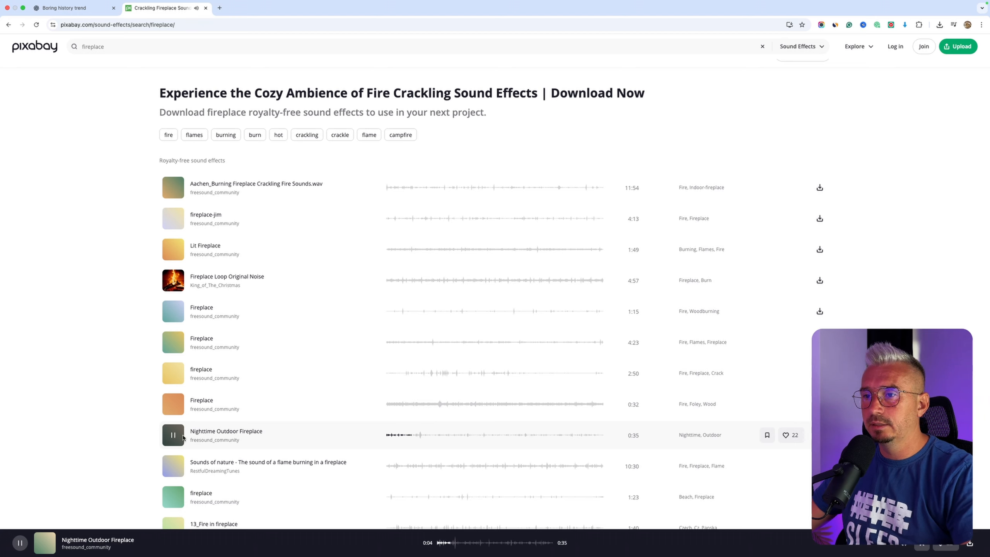
click(182, 437)
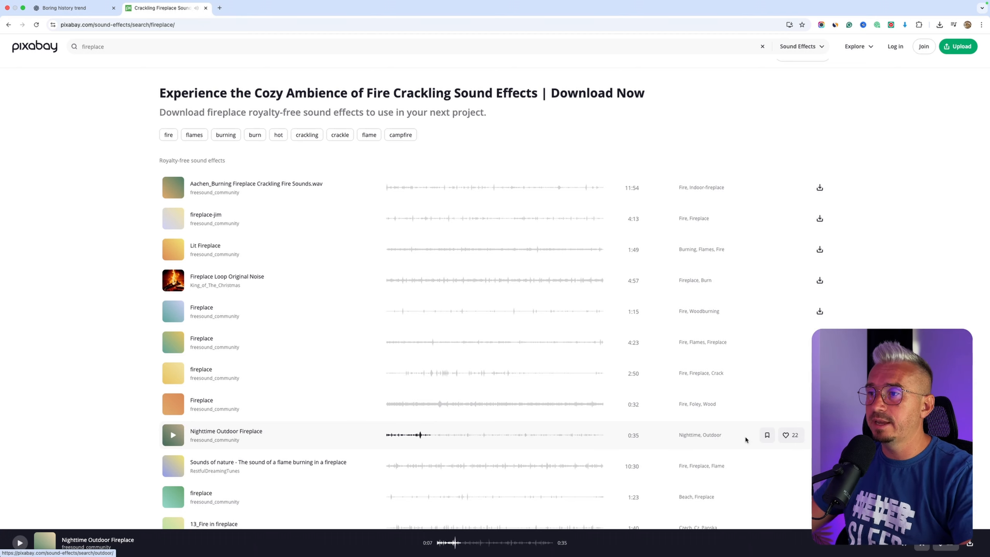
click(821, 435)
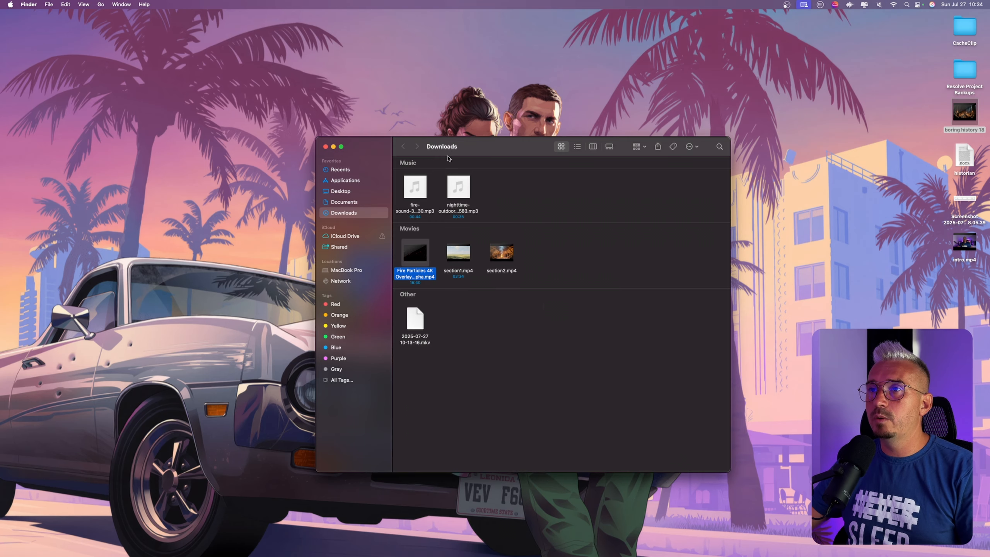
Step: Close the Downloads window, switch to DaVinci Resolve, and create a new project named boring history
click(326, 146)
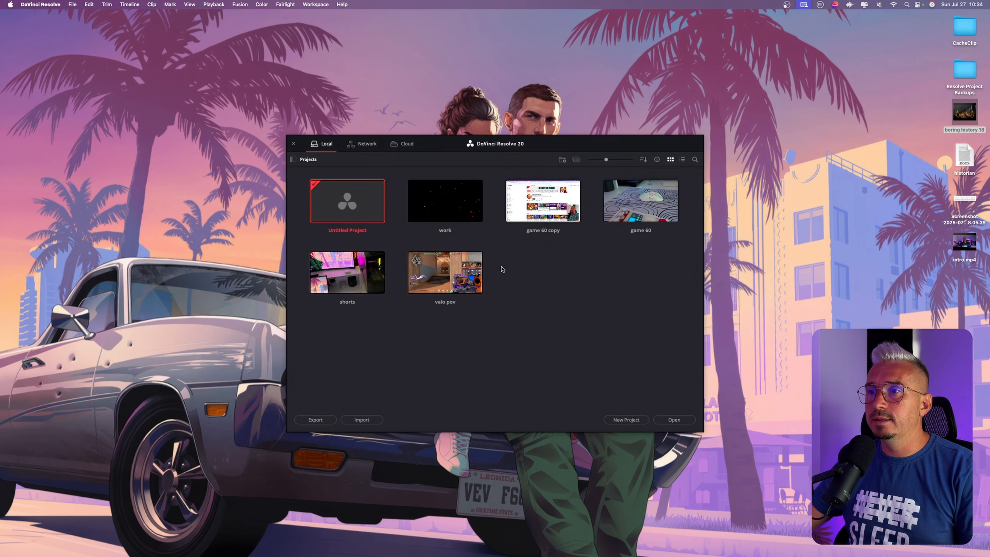
click(624, 419)
text(boring history)
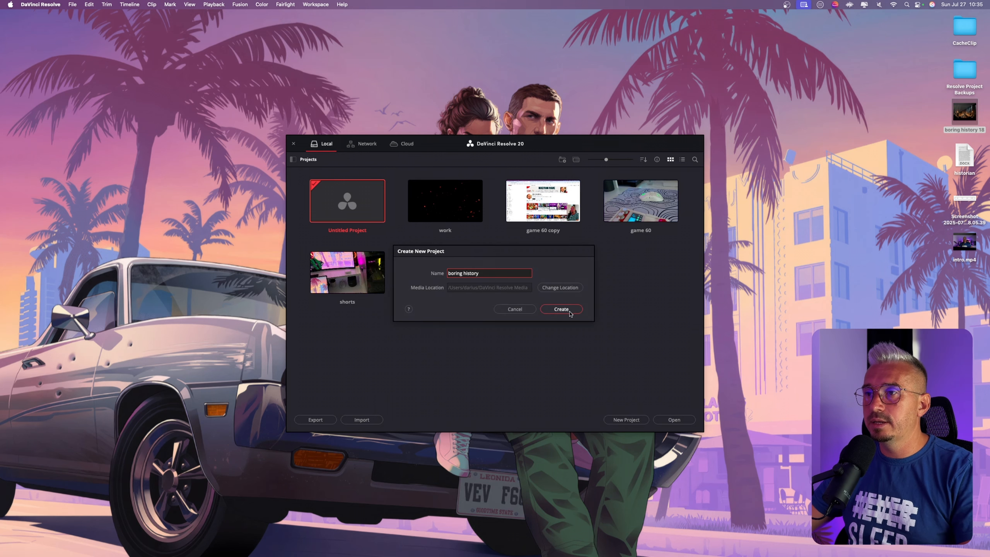
click(559, 309)
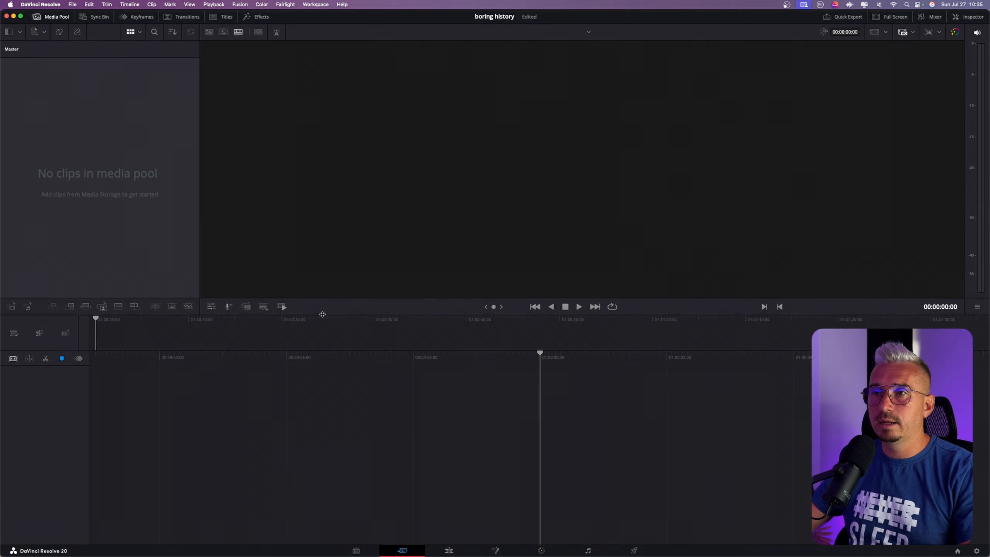
mouse_move(325, 374)
mouse_down()
mouse_move(327, 417)
mouse_move(329, 390)
mouse_up()
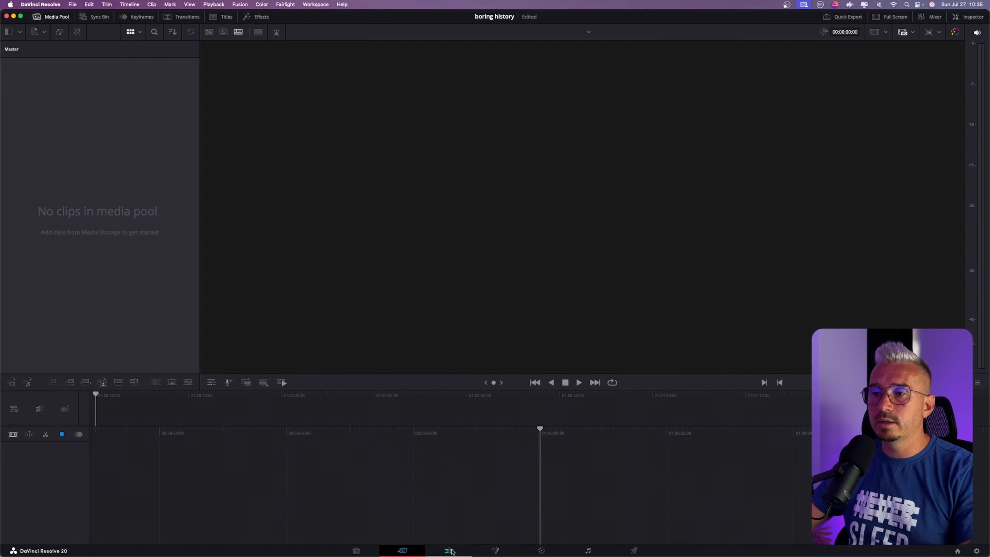
Step: On the Edit page, import the Fire Particles overlay, fire-sound, section1.mp4 and section2.mp4 from Downloads, changing the project frame rate to match
click(449, 551)
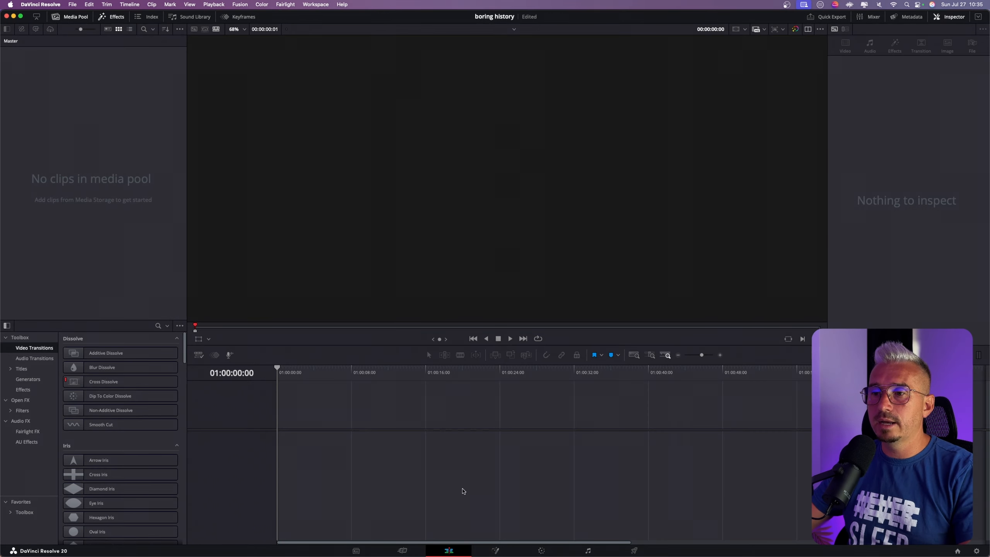
right_click(42, 167)
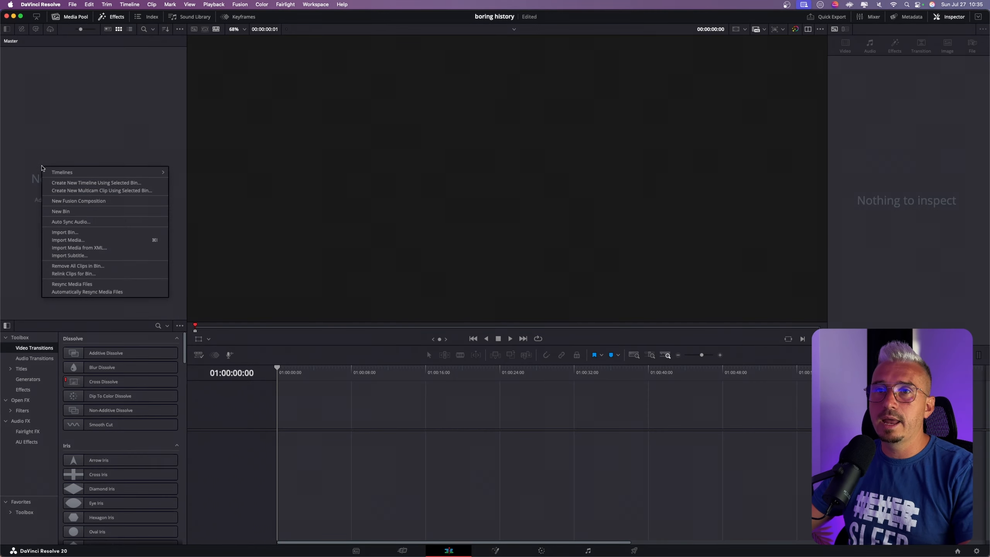
click(101, 241)
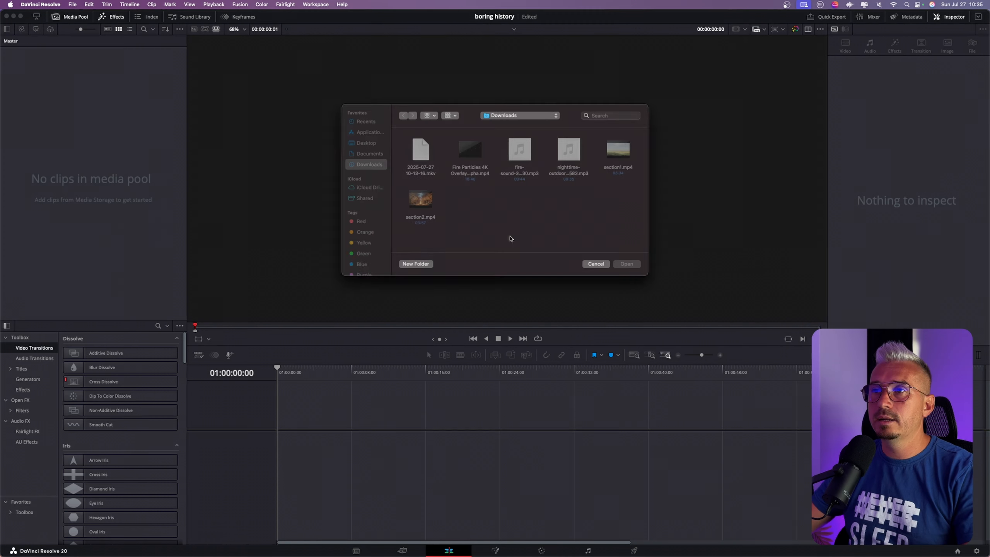
click(467, 173)
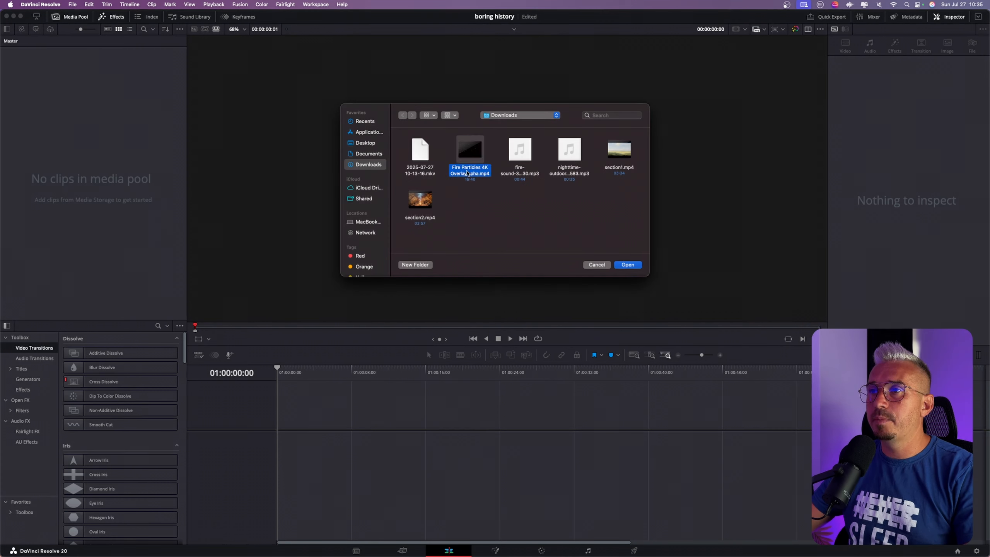
super+click(514, 176)
super+click(419, 201)
super+click(611, 178)
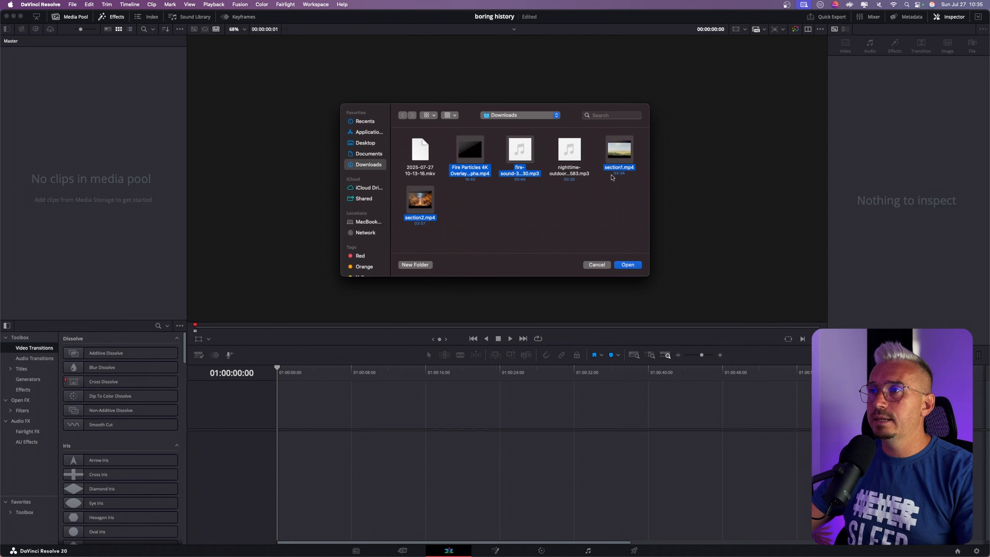
click(628, 265)
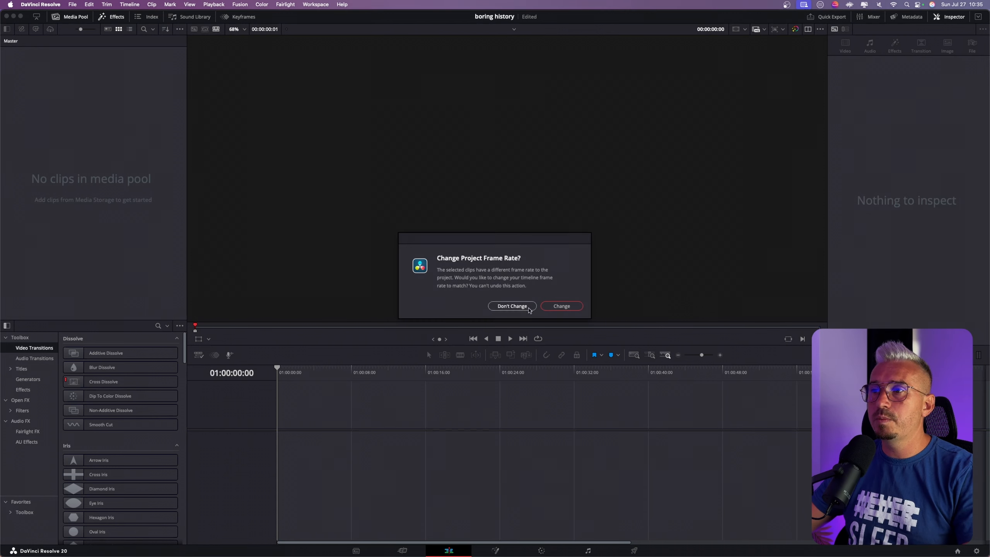
click(562, 306)
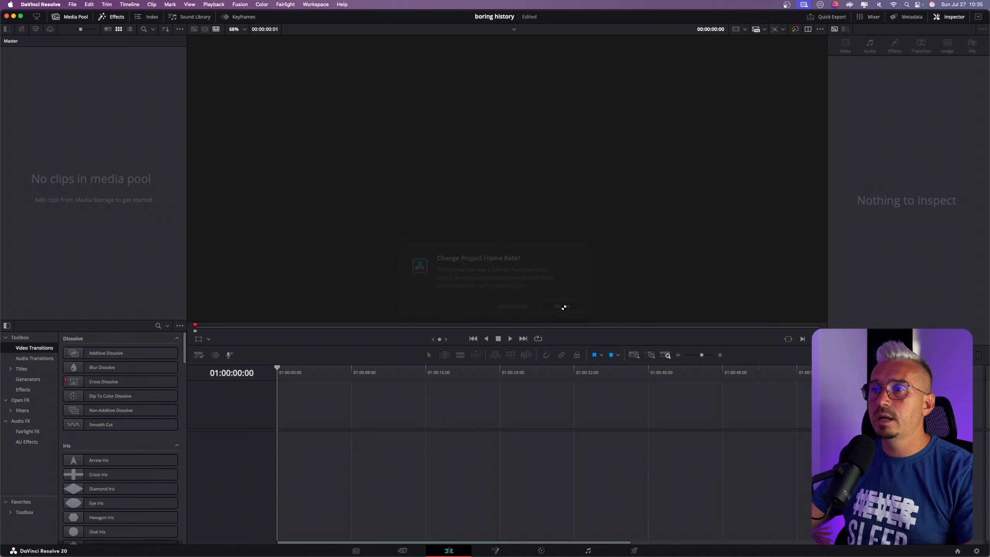
click(108, 125)
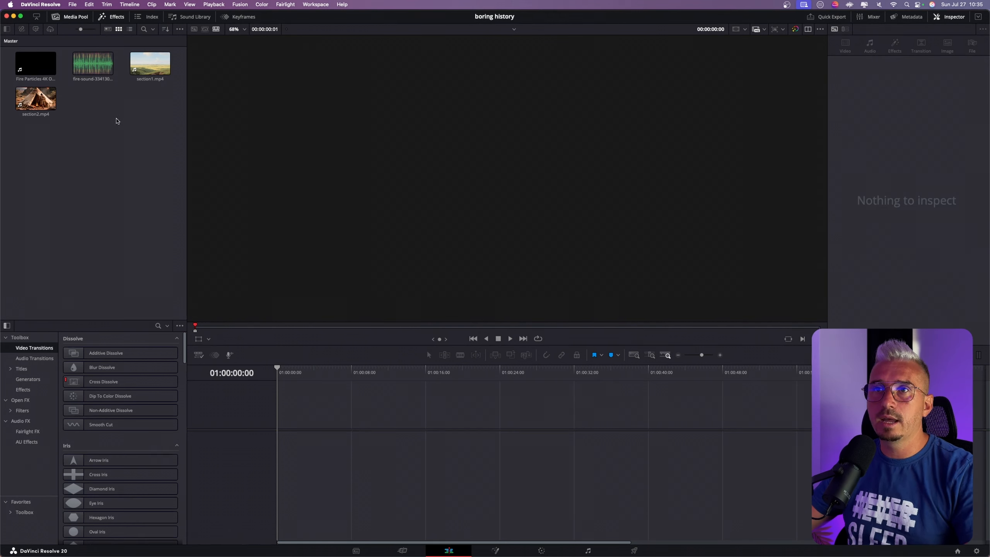
Step: Place section1.mp4 at the very start of a new timeline
drag(145, 56, 289, 455)
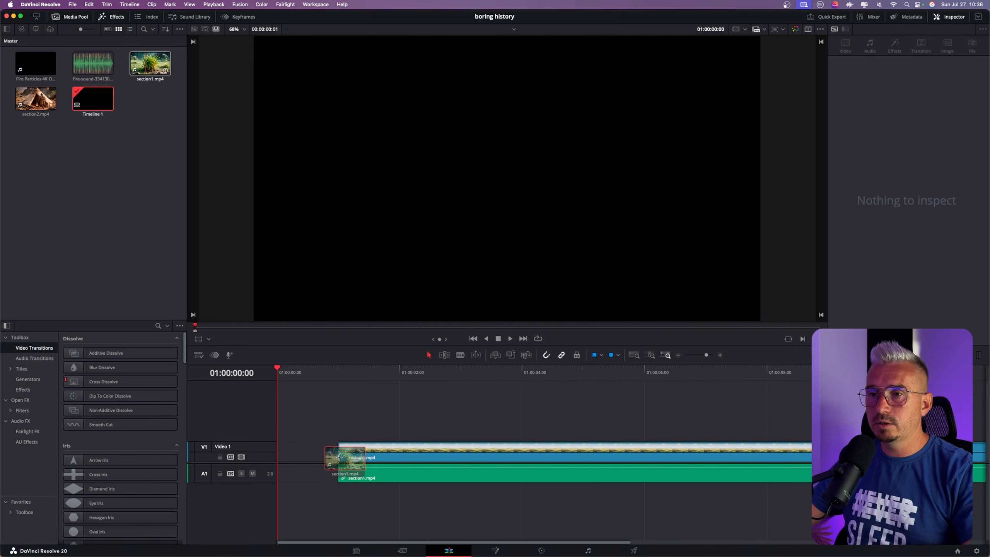
drag(370, 458, 335, 459)
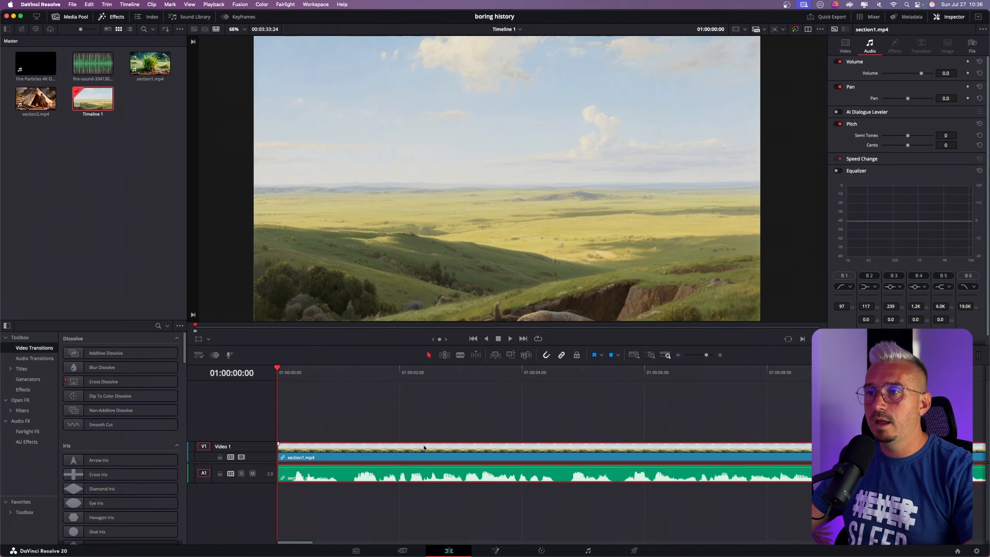
scroll(424, 448, right, 3)
scroll(425, 448, left, 3)
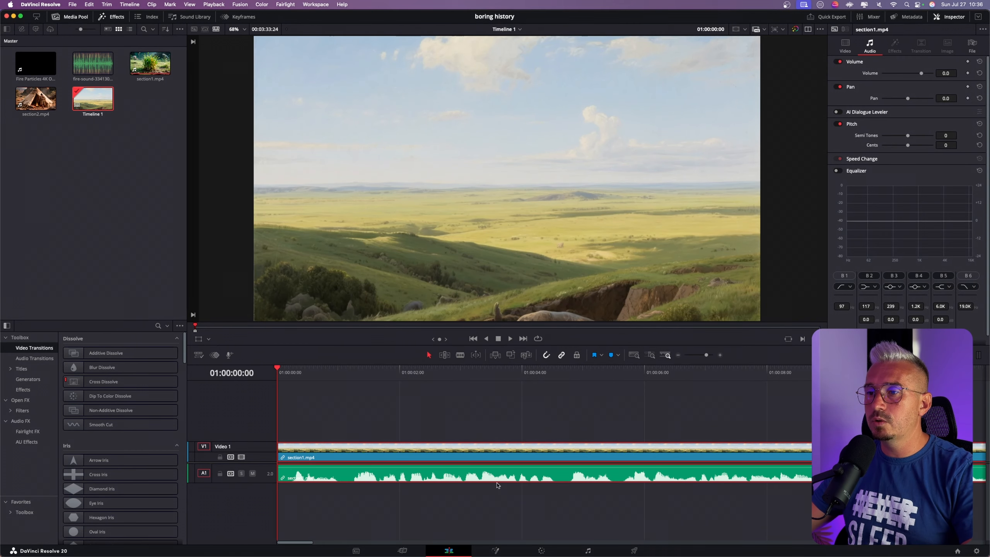
Step: Darken section1.mp4 on the Color page by lowering its gamma to -0.05, and return to the Edit page
click(542, 551)
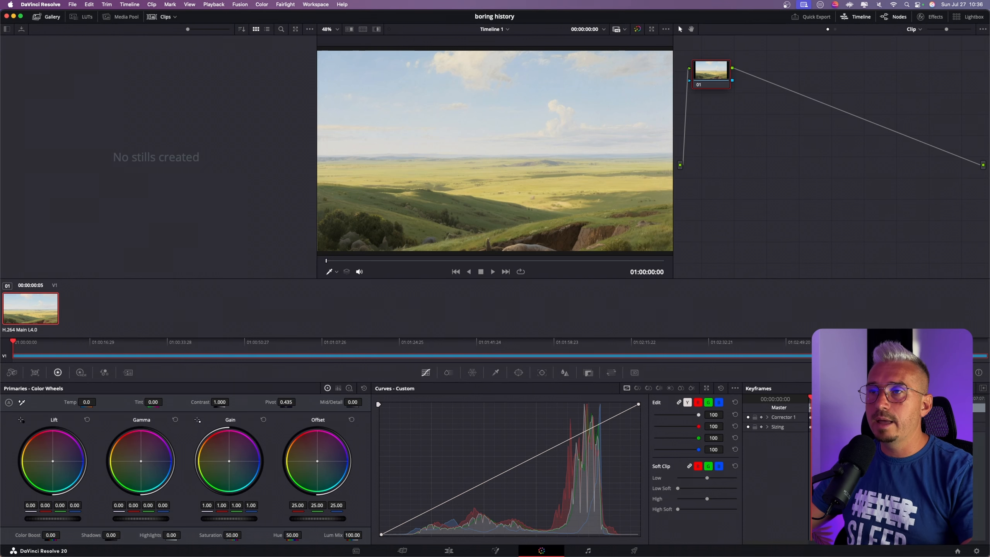
drag(141, 518, 134, 518)
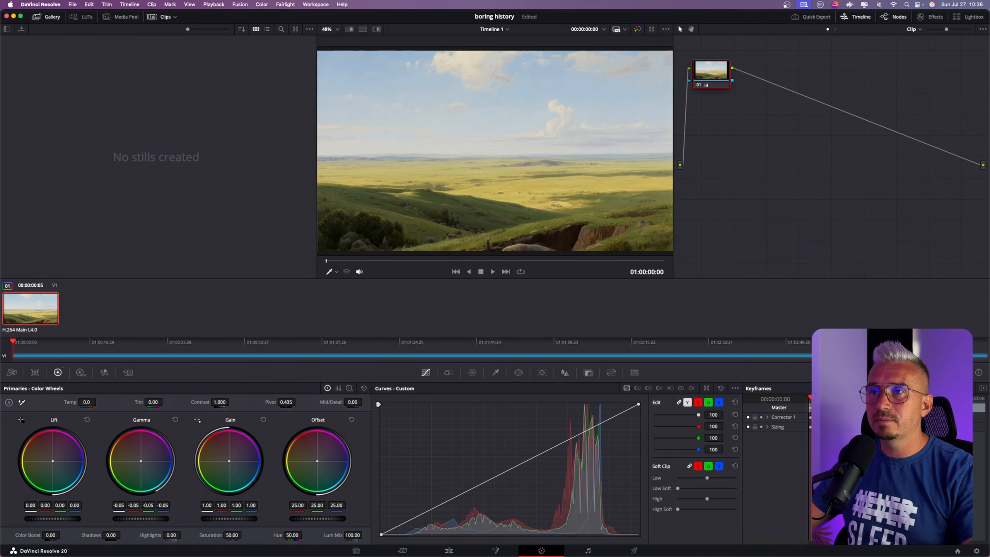
click(449, 550)
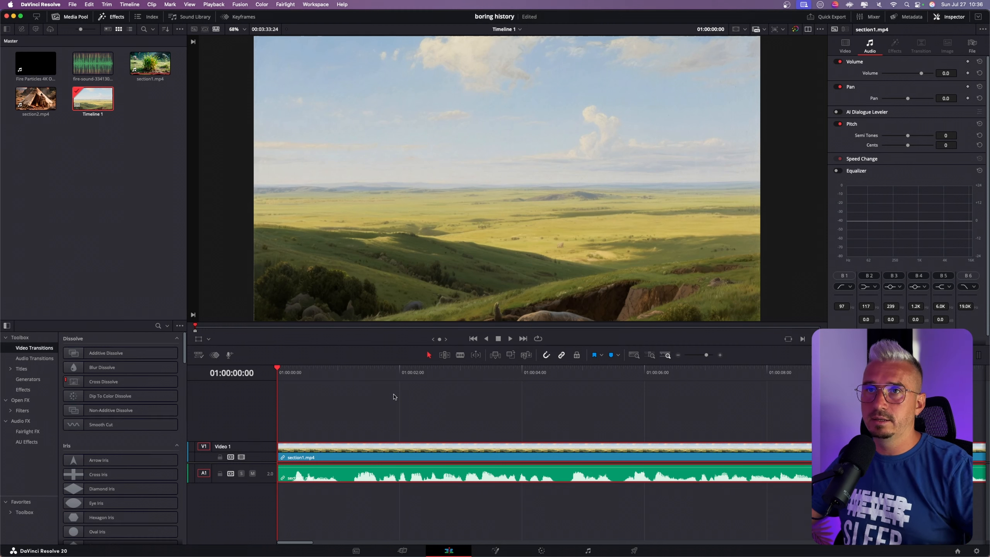
Step: Add the fire-sound clip on a second audio track at the timeline start and lower its volume to -10.7
drag(93, 63, 318, 496)
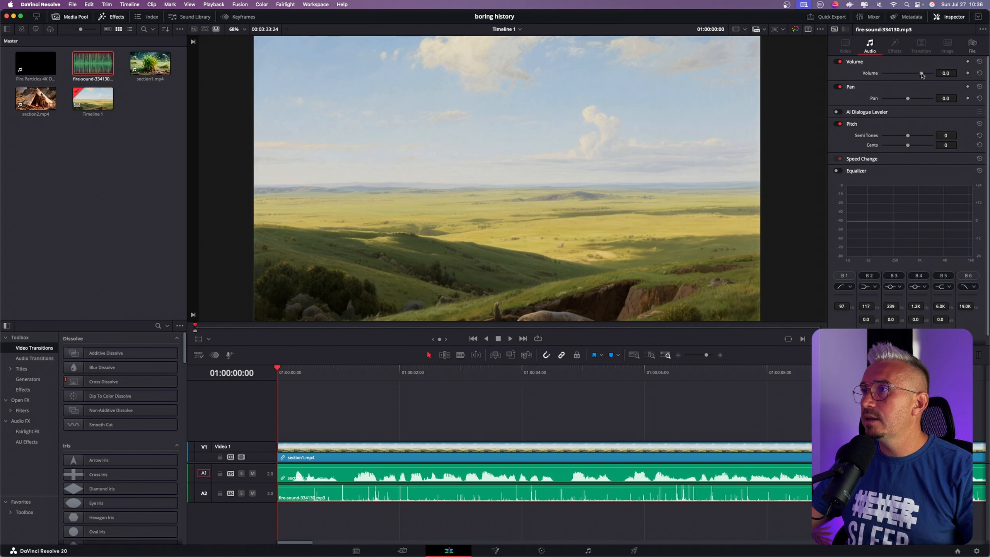
drag(923, 75, 919, 77)
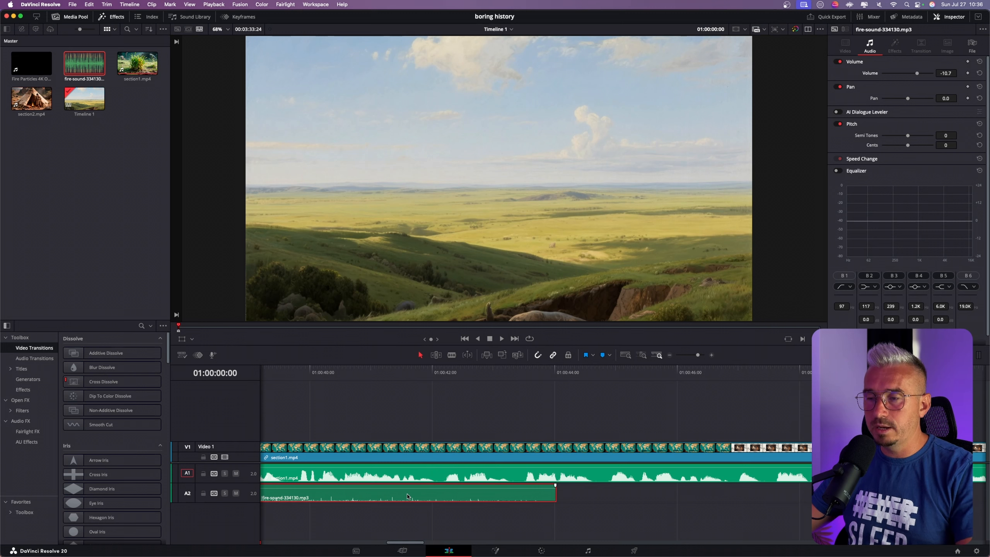
Step: Paste four copies of the fire-sound clip end to end from 01:00:44:01, covering the full length of section1.mp4
scroll(514, 495, right, 5)
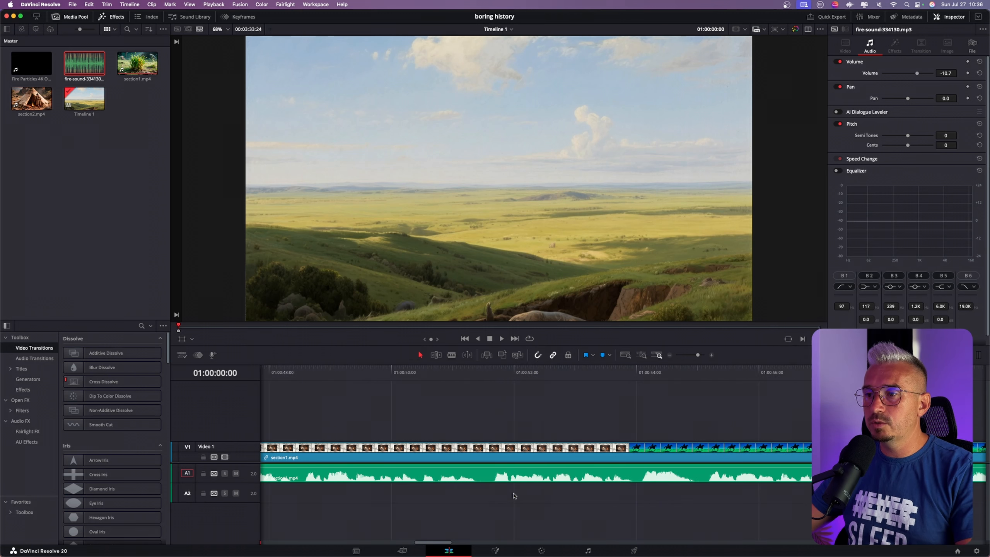
scroll(621, 502, left, 8)
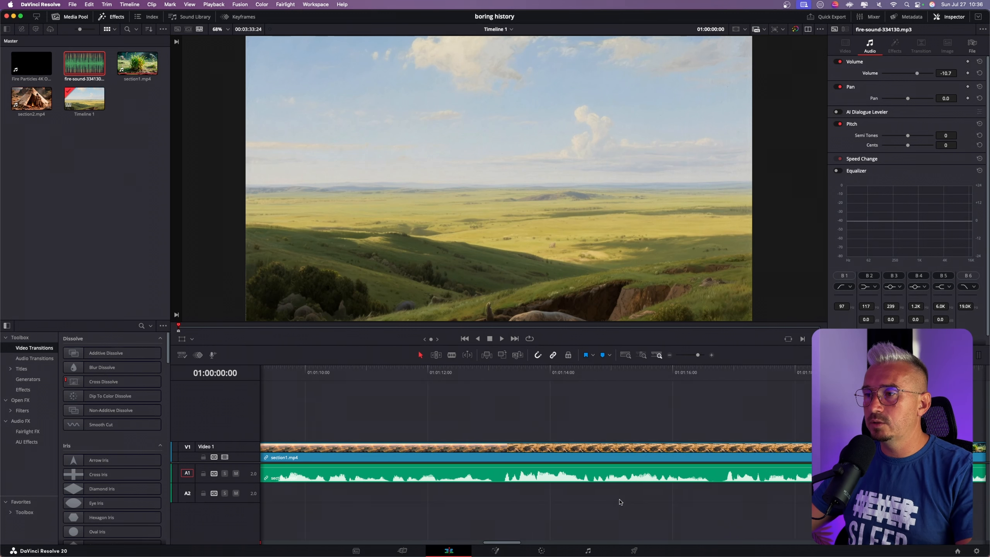
scroll(621, 502, right, 4)
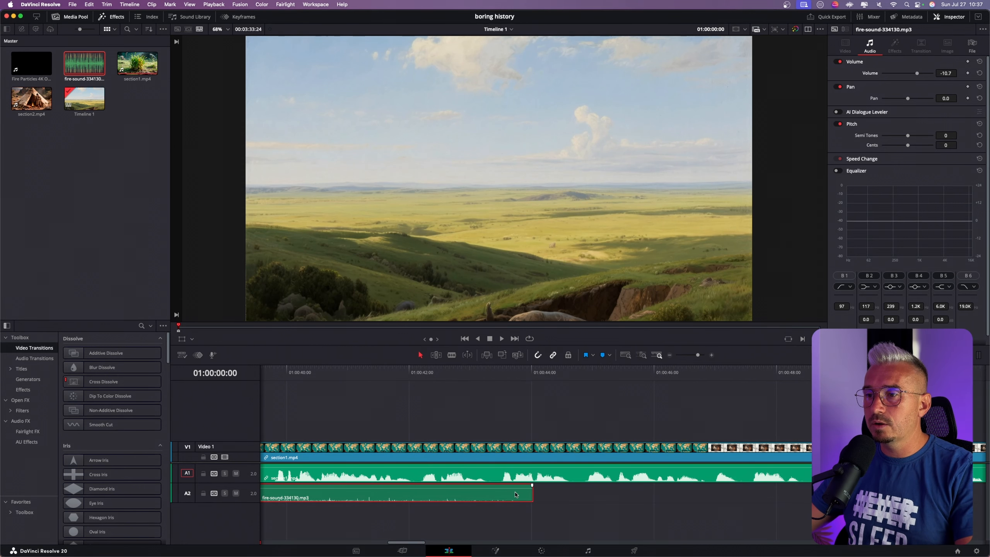
click(532, 373)
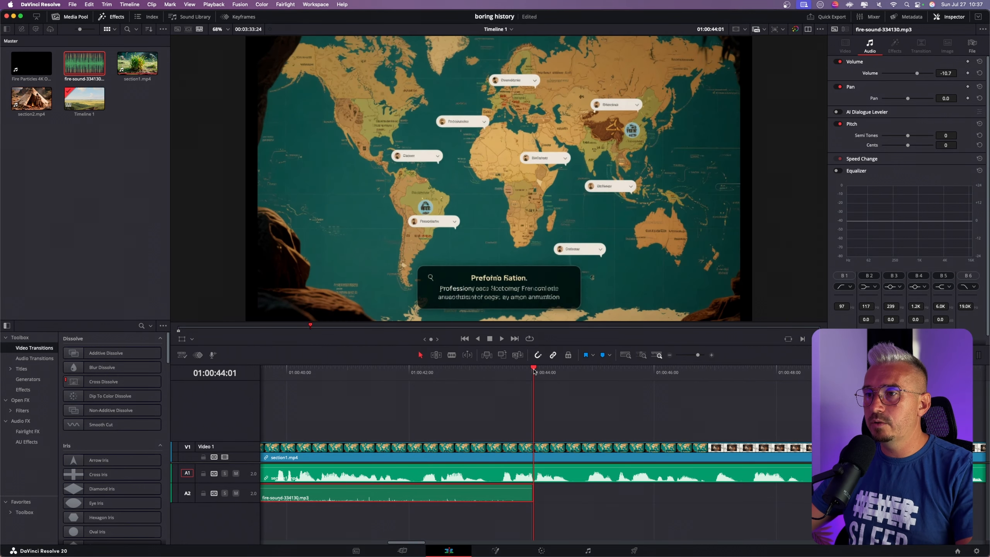
click(540, 492)
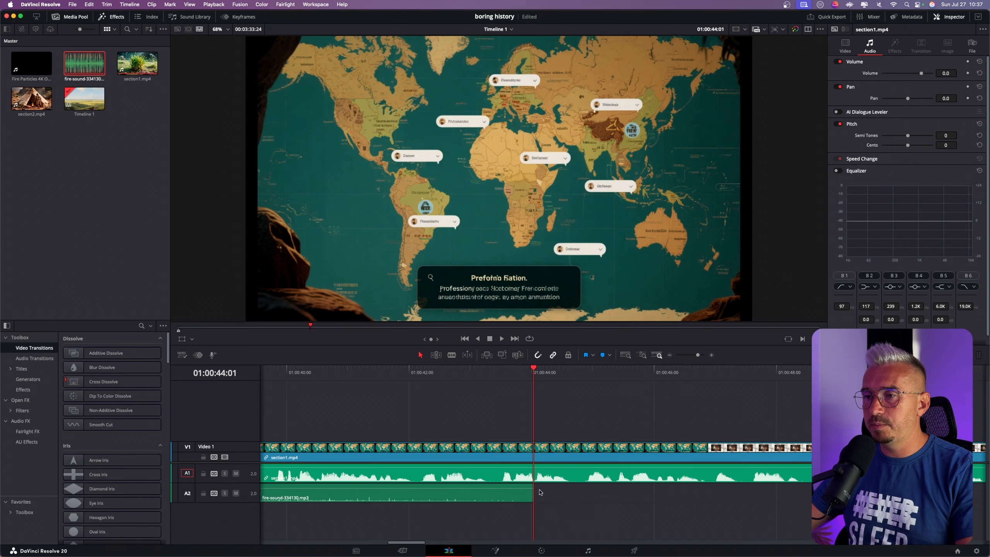
key(super+v)
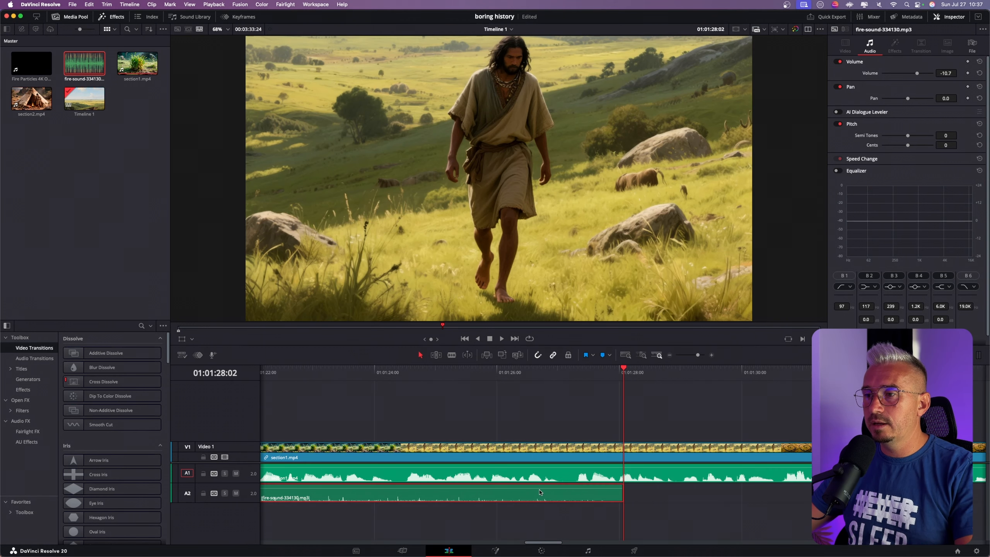
key(super+v)
key(super+v)
key(super+v)
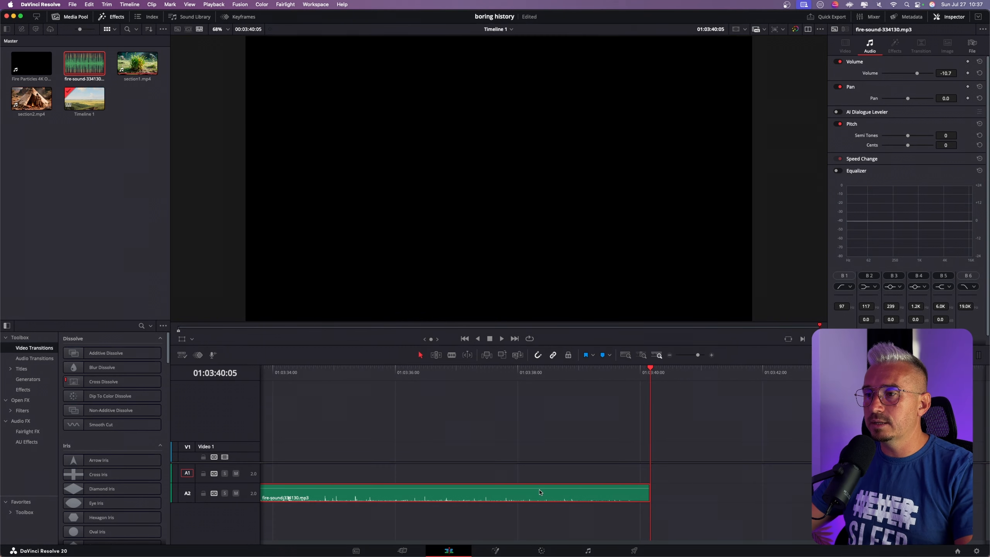
scroll(540, 493, left, 10)
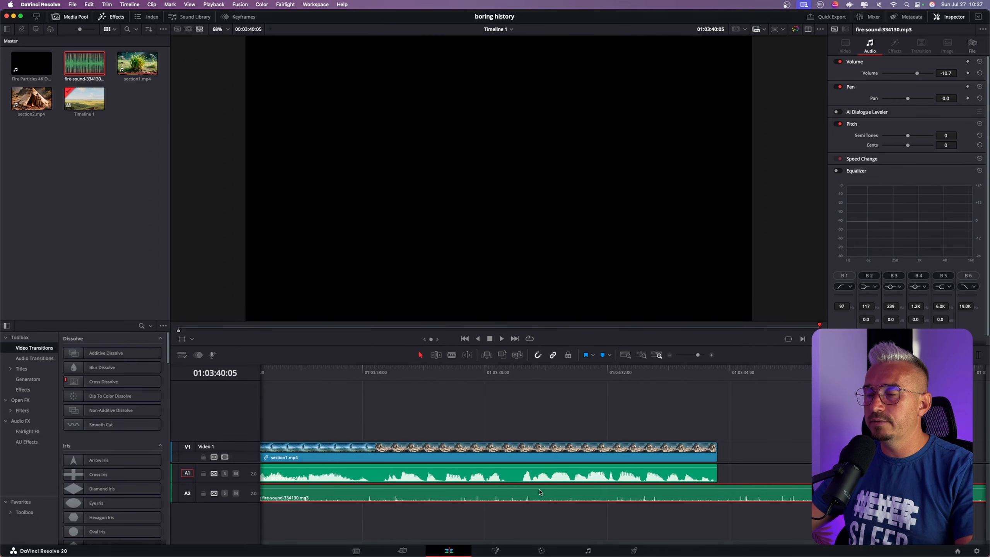
Step: Place the Fire Particles 4K overlay above section1.mp4 at the timeline start, then unlink and delete its audio
scroll(540, 492, left, 20)
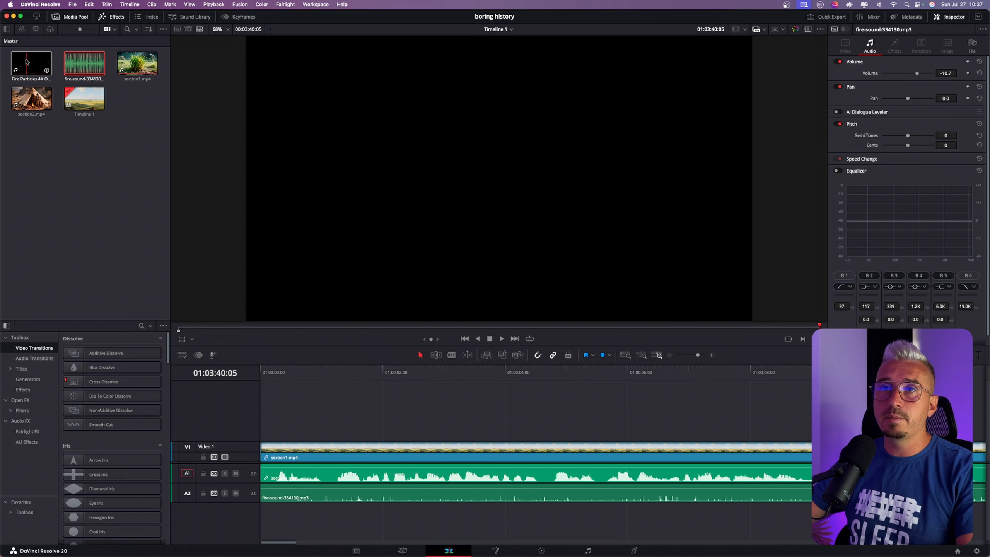
drag(27, 63, 263, 499)
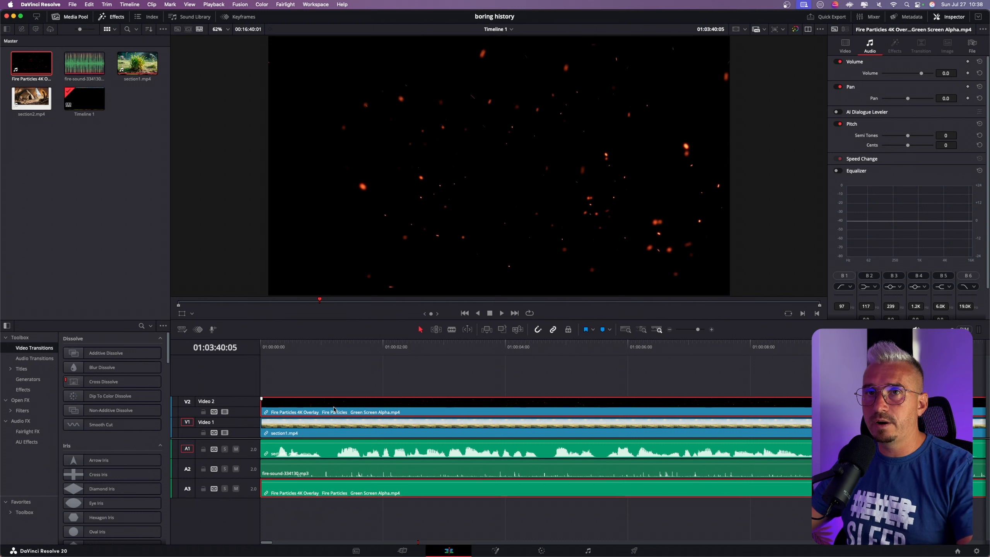
right_click(350, 410)
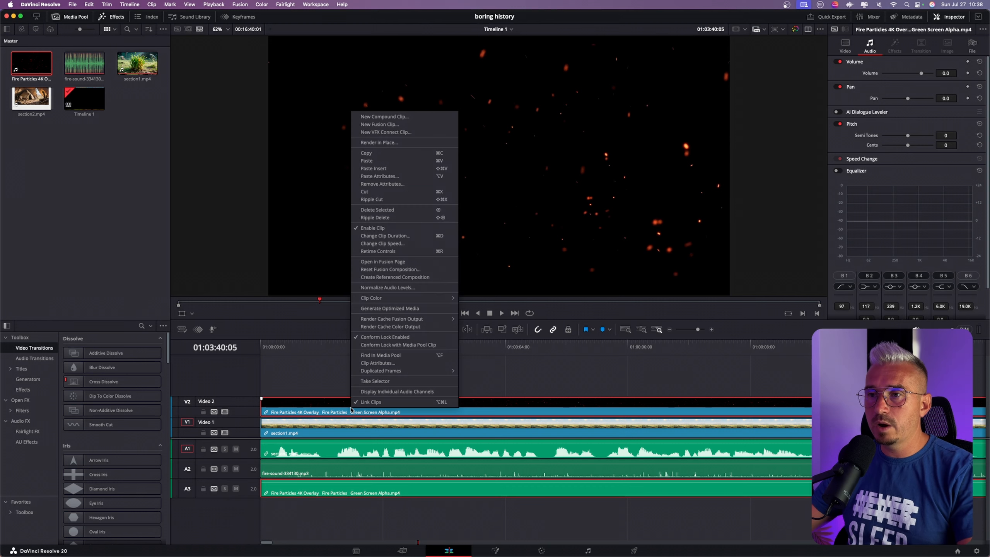
click(375, 403)
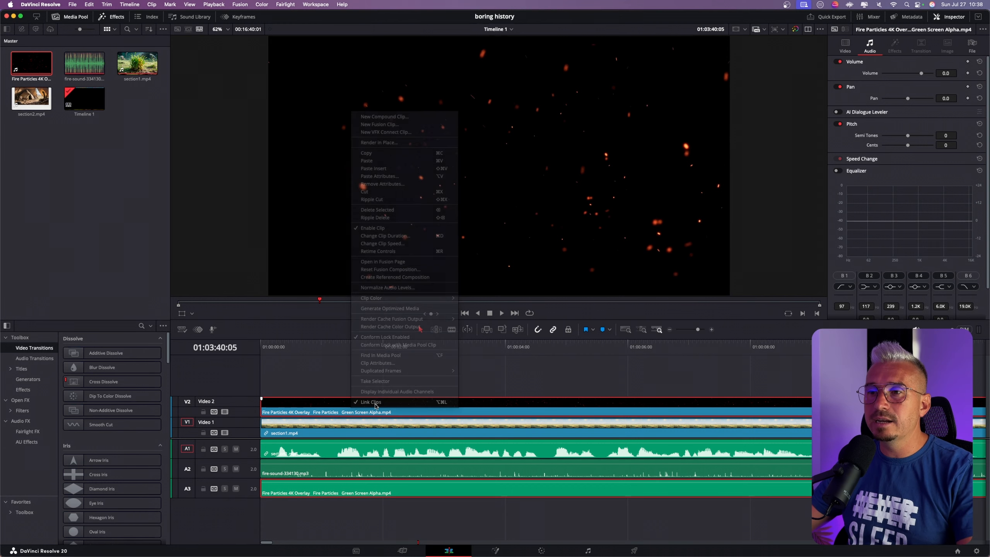
click(348, 371)
click(359, 409)
click(340, 486)
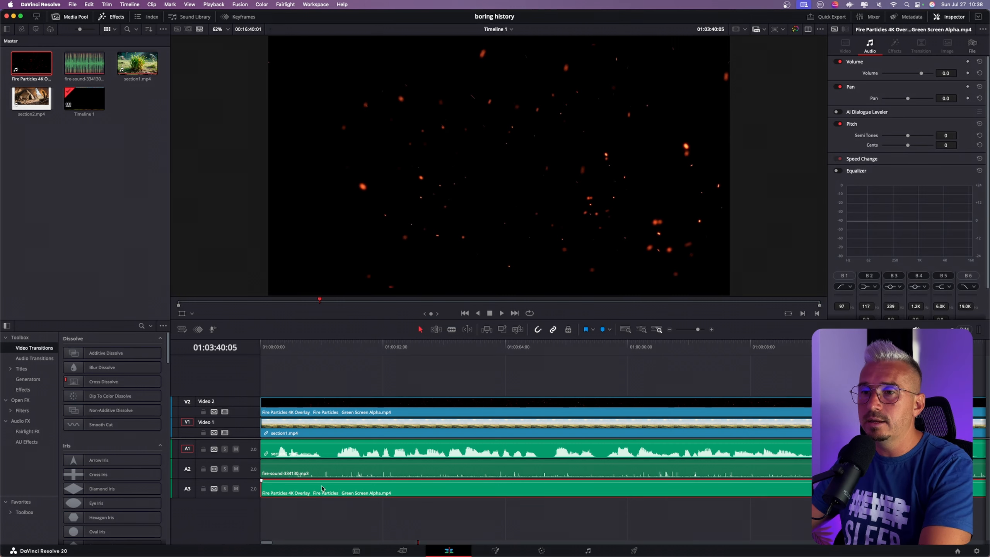
key(Delete)
Step: Move the playhead to 01:00:01:06 and set the fire particles overlay's zoom to 1.100 so it fills the frame
click(334, 344)
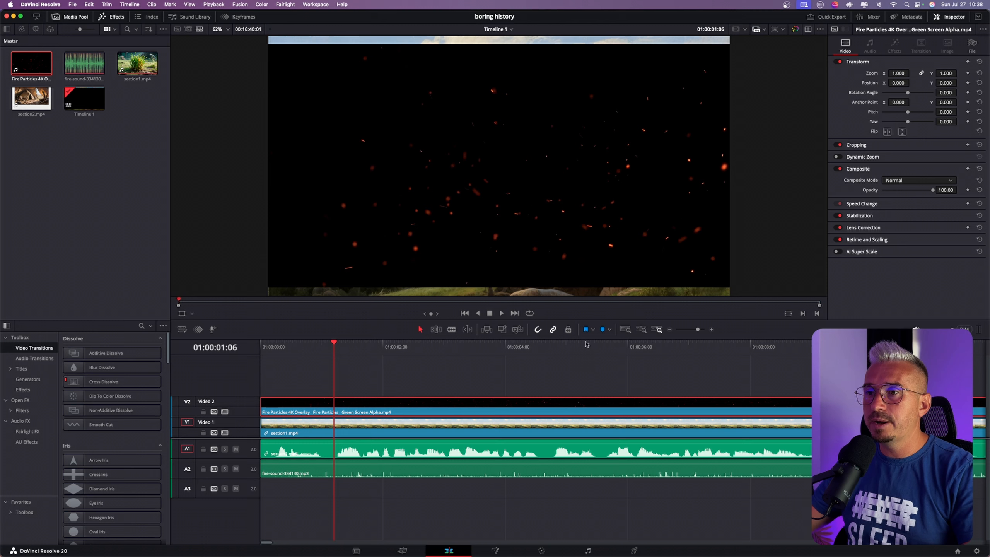
drag(900, 73, 919, 73)
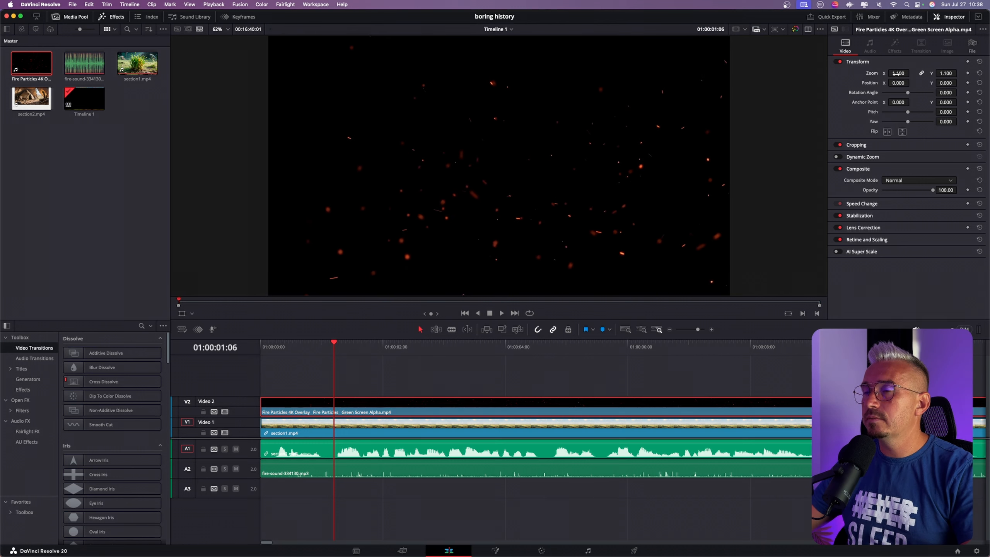
Step: Move the playhead to 01:00:00:26 and set the fire particles overlay's composite mode to Add
click(313, 346)
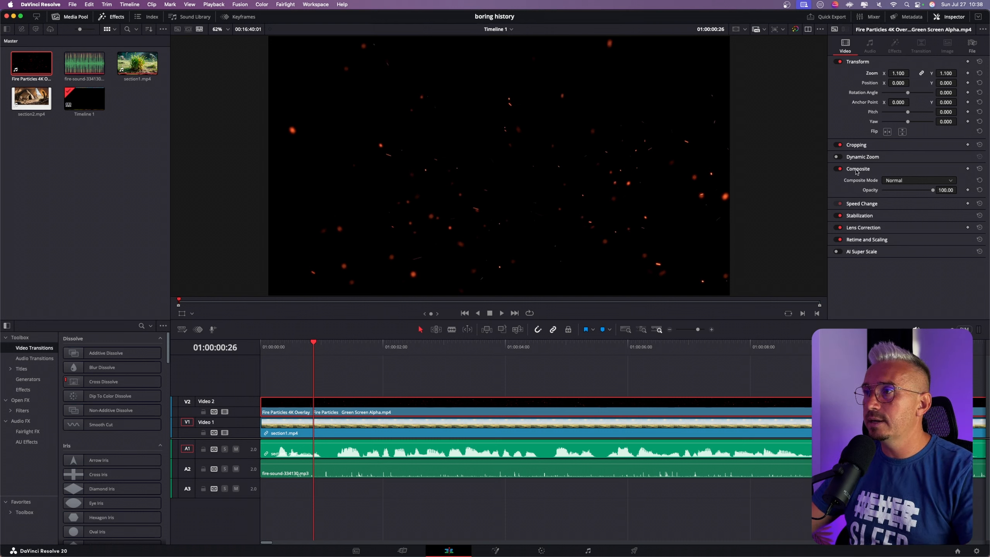
click(896, 181)
click(905, 201)
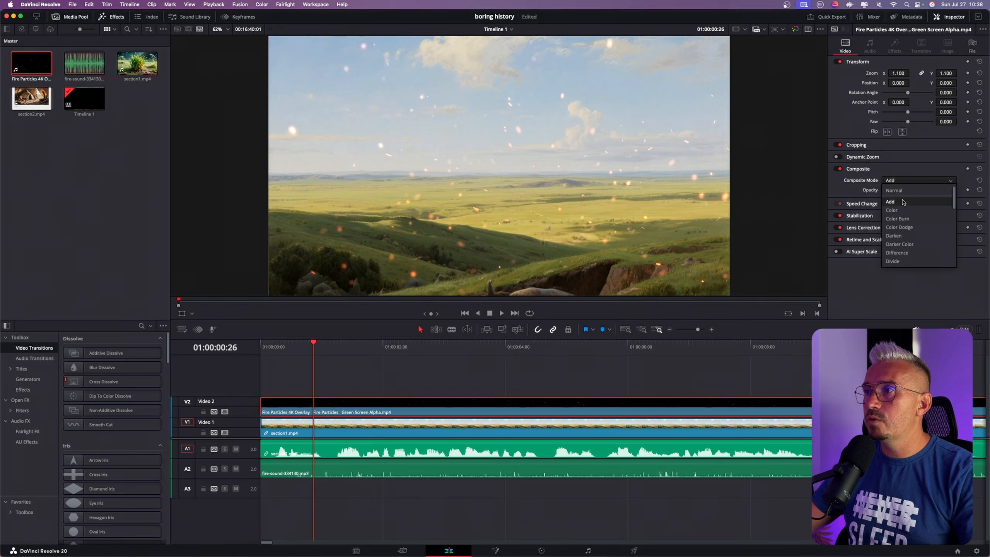
Step: Play the timeline from about 01:00:14 to check the fire particles over the section1.mp4 footage
scroll(518, 359, right, 5)
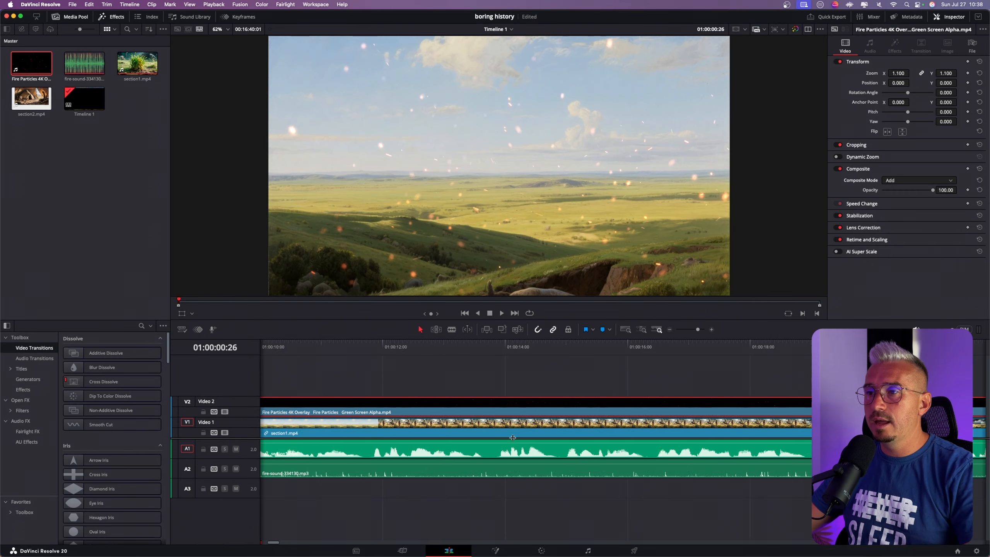
click(522, 350)
key(space)
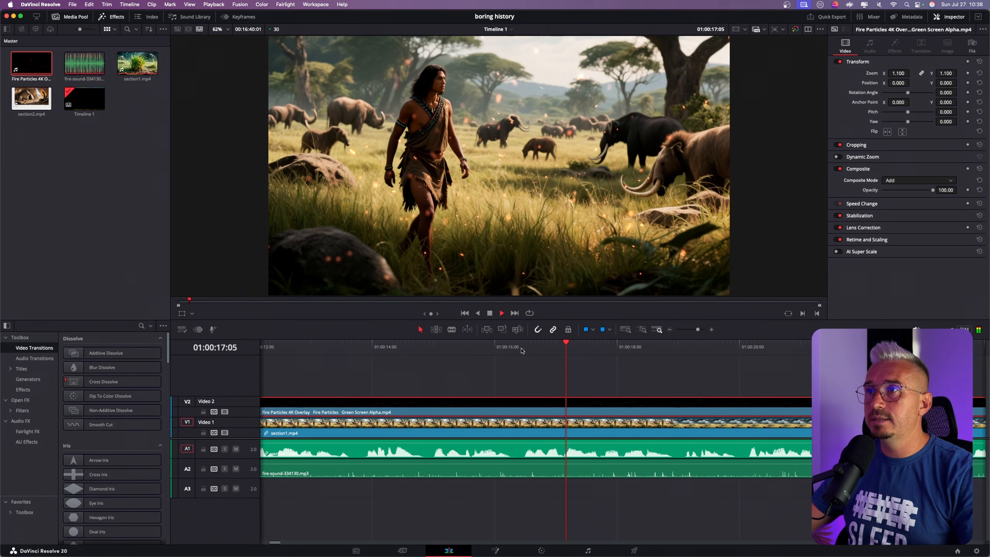
scroll(628, 370, right, 4)
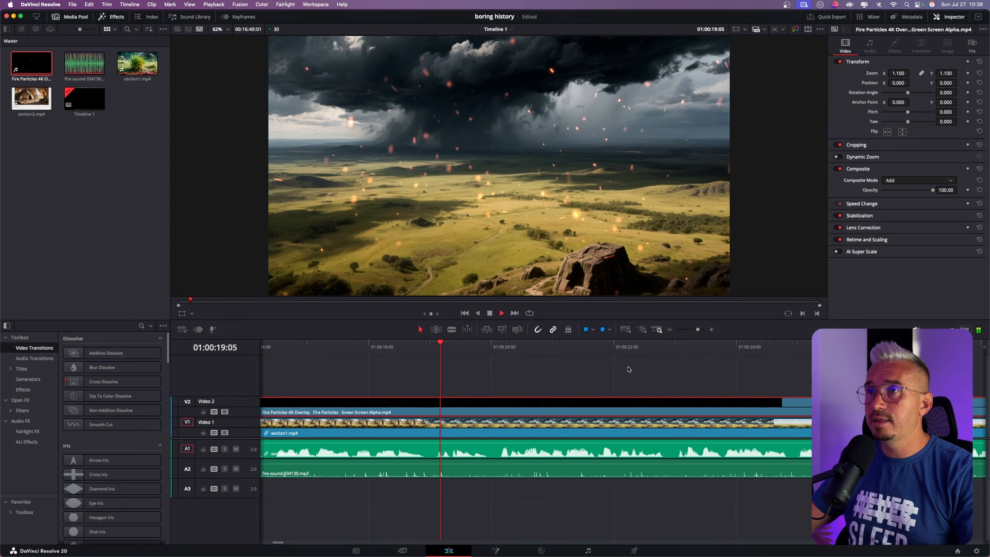
scroll(579, 369, right, 2)
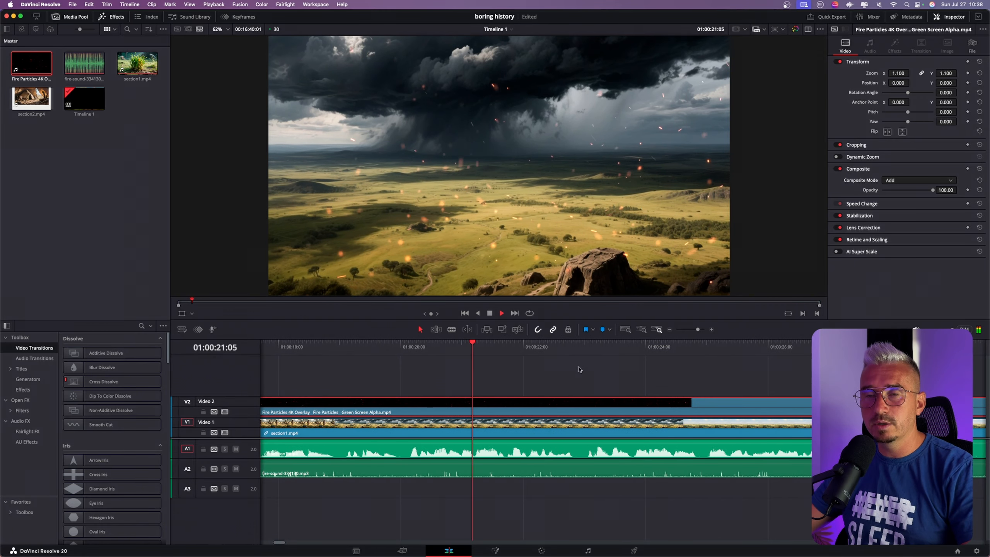
scroll(580, 370, right, 2)
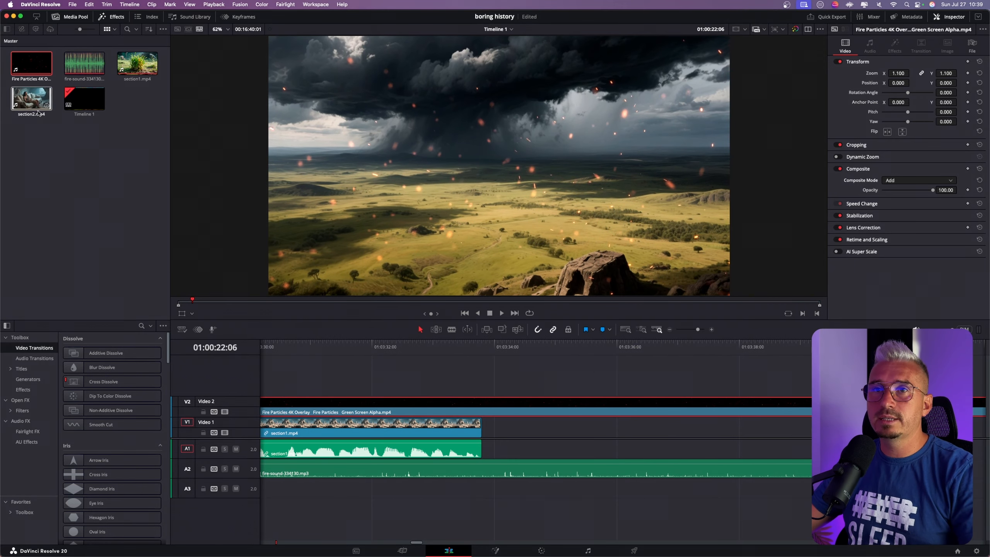
Step: Append section2.mp4 directly after section1.mp4 and extend the fire sound on the second audio track past its end
drag(27, 99, 482, 436)
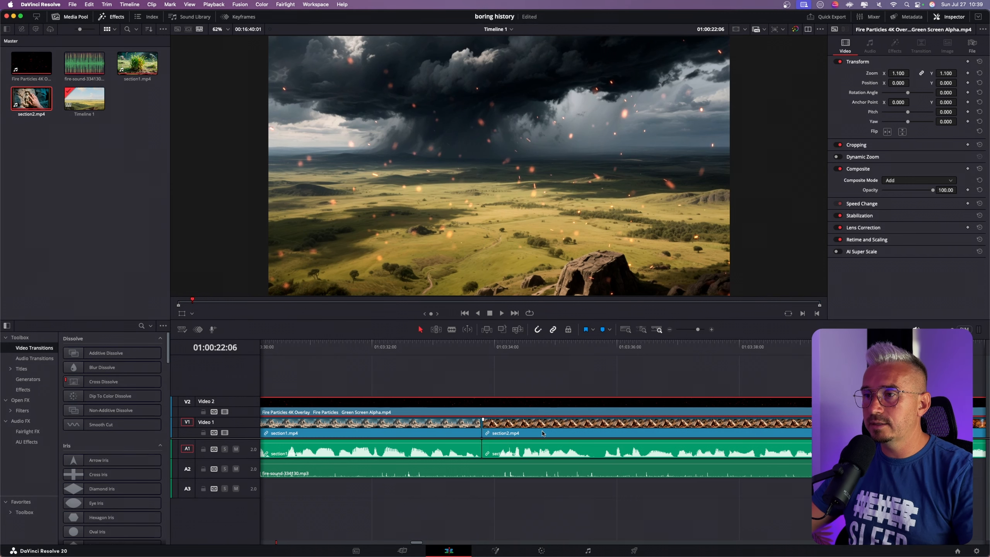
scroll(543, 433, right, 10)
click(451, 475)
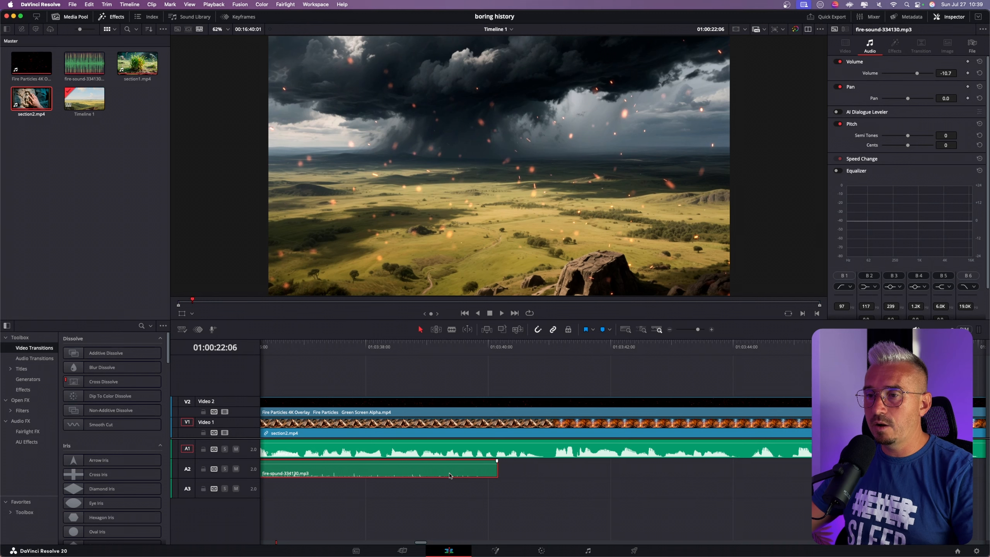
drag(497, 463, 499, 463)
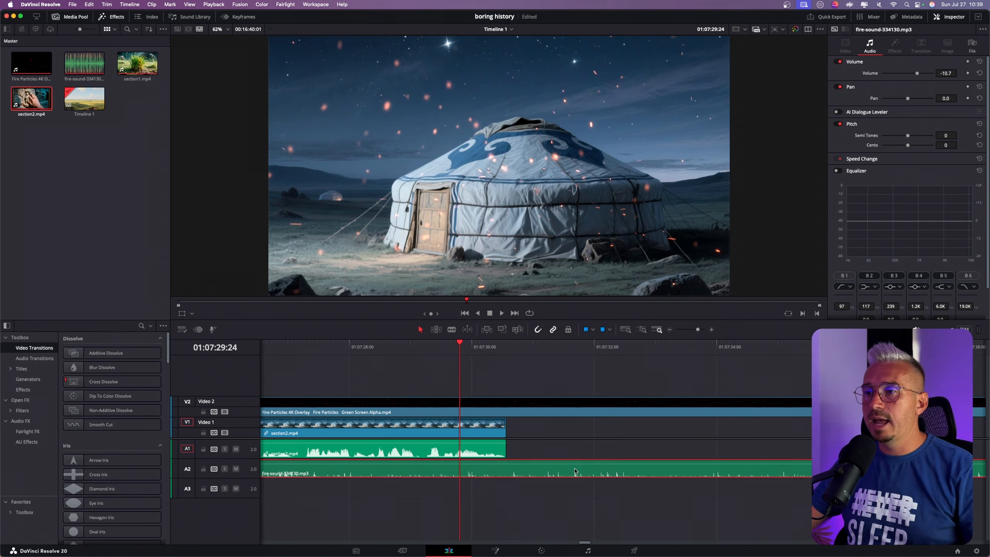
Step: Split the fire particles overlay and the fire sound at 01:07:30:17, where section2.mp4 ends, and delete the excess parts
click(550, 408)
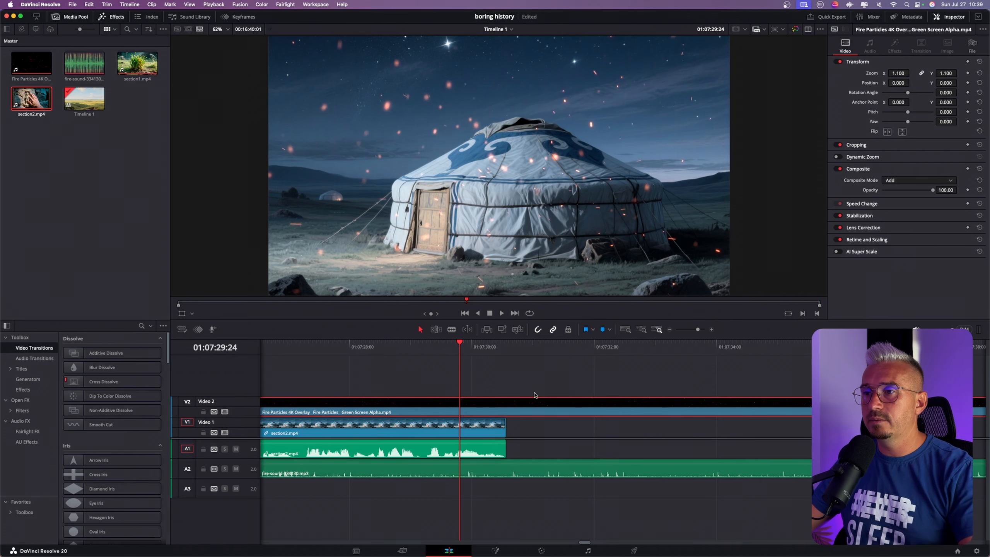
click(510, 351)
key(super+b)
click(525, 478)
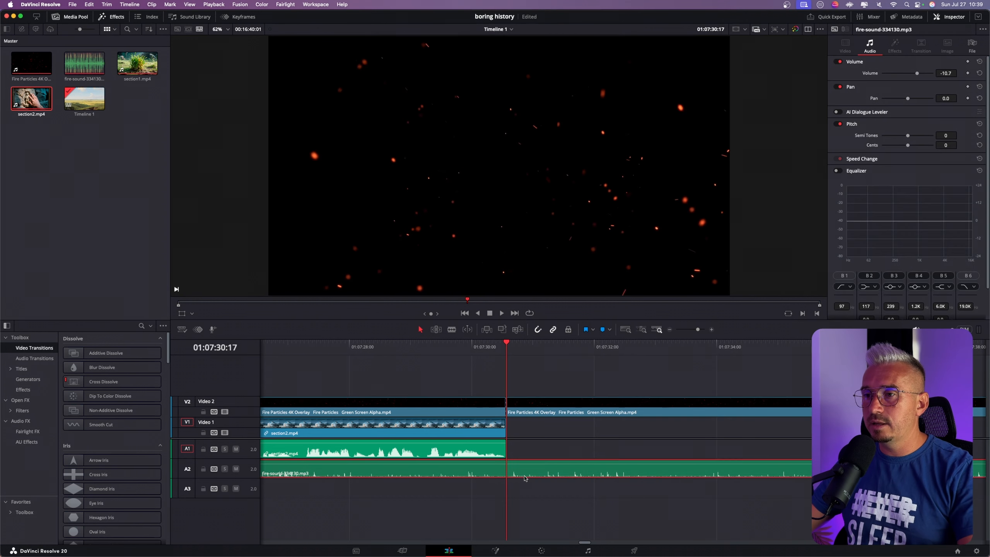
key(super+b)
drag(525, 384, 540, 468)
key(BackSpace)
Step: Play the timeline from 01:07:29:28 to check that all tracks end together
click(469, 354)
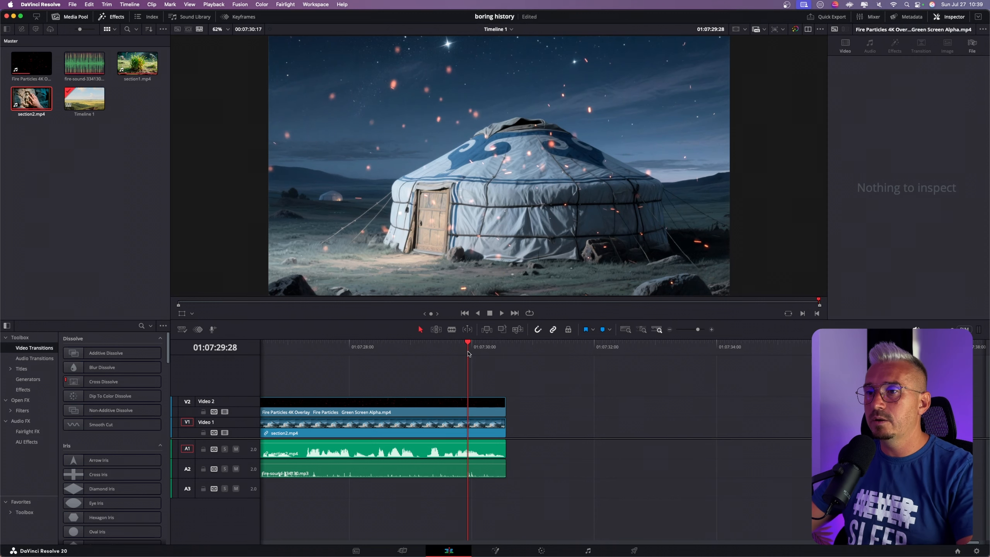
key(space)
scroll(427, 355, left, 10)
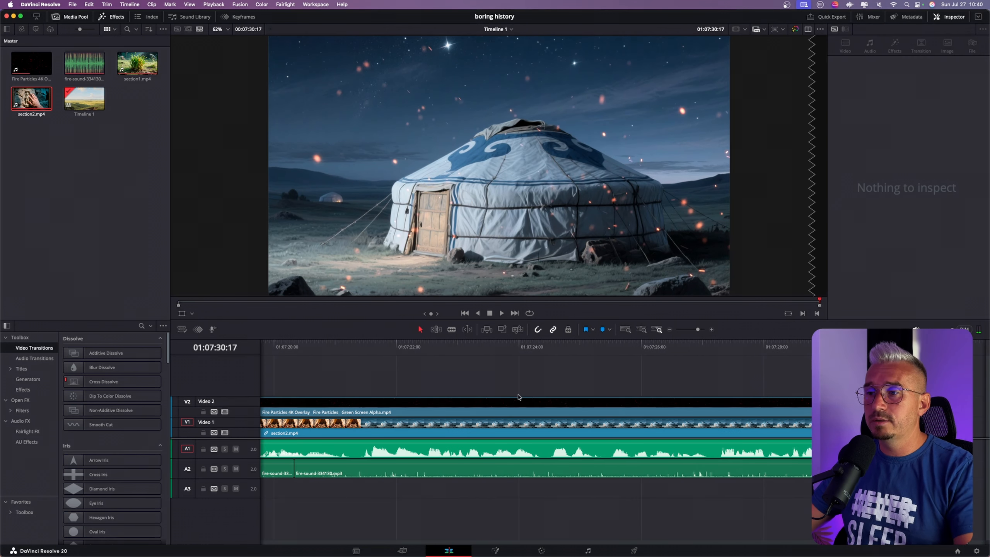
Step: Set up a custom export on the Deliver page with the file name "boring 123", saved to the Desktop
click(635, 550)
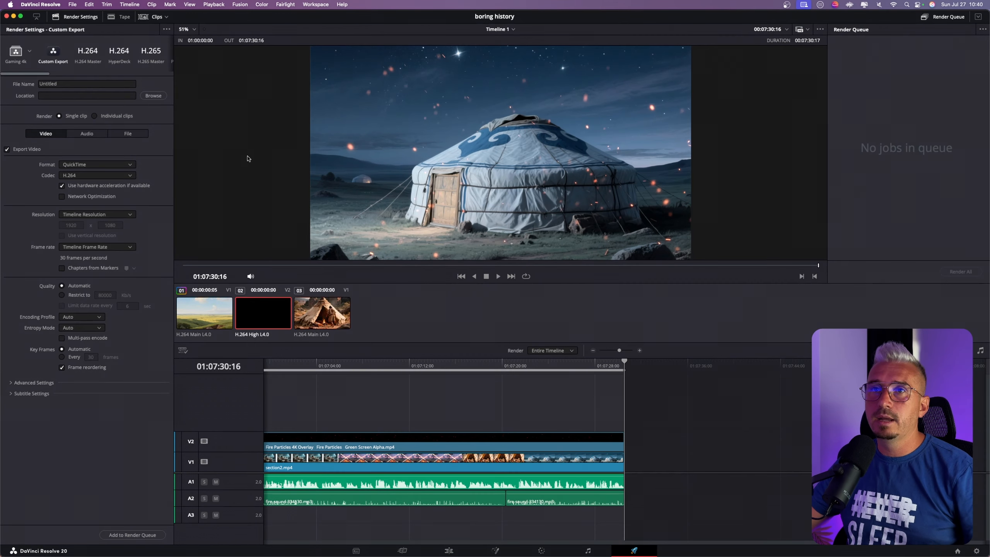
click(76, 83)
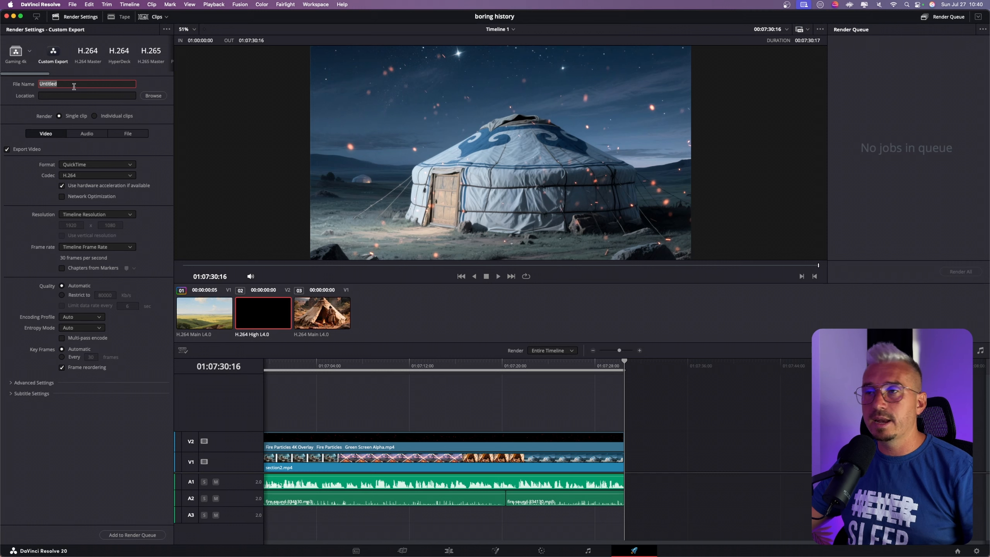
text(boring 123)
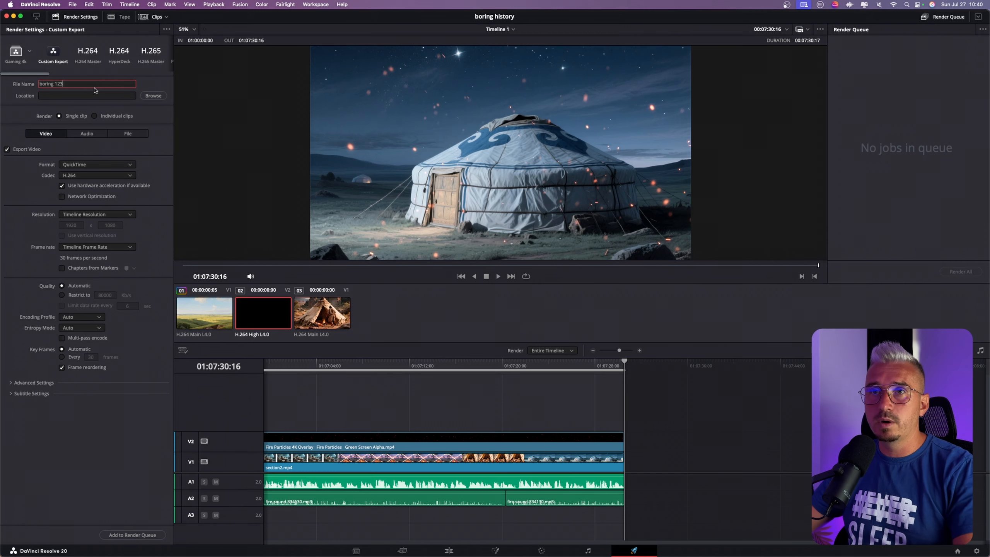
click(153, 96)
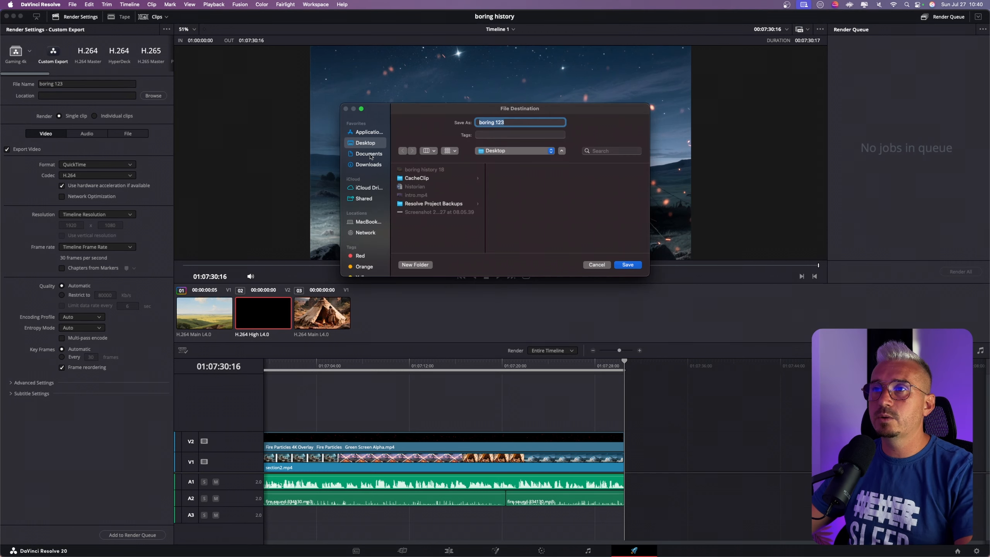
click(628, 265)
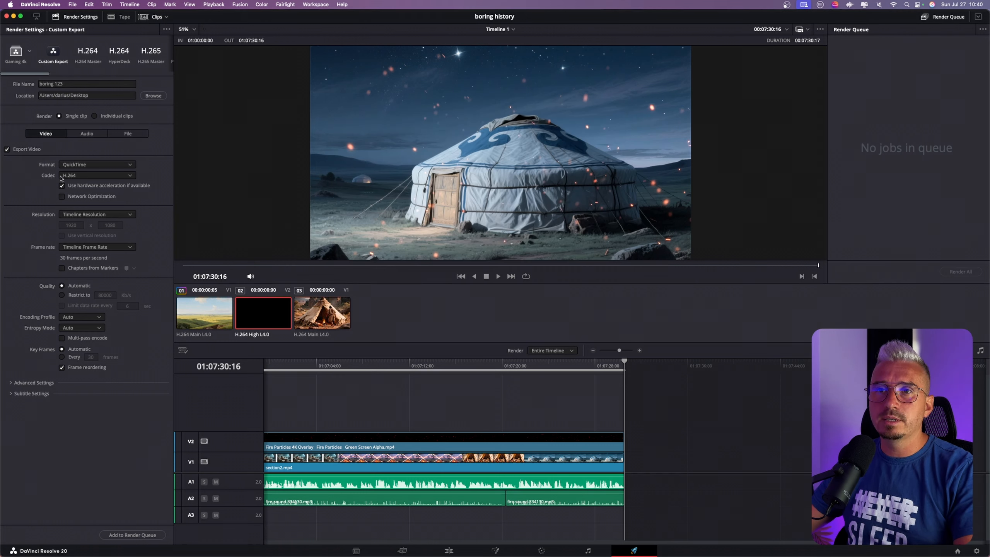
Step: Set the export resolution to 1920 x 1080 HD and expand the advanced export settings for review
click(88, 215)
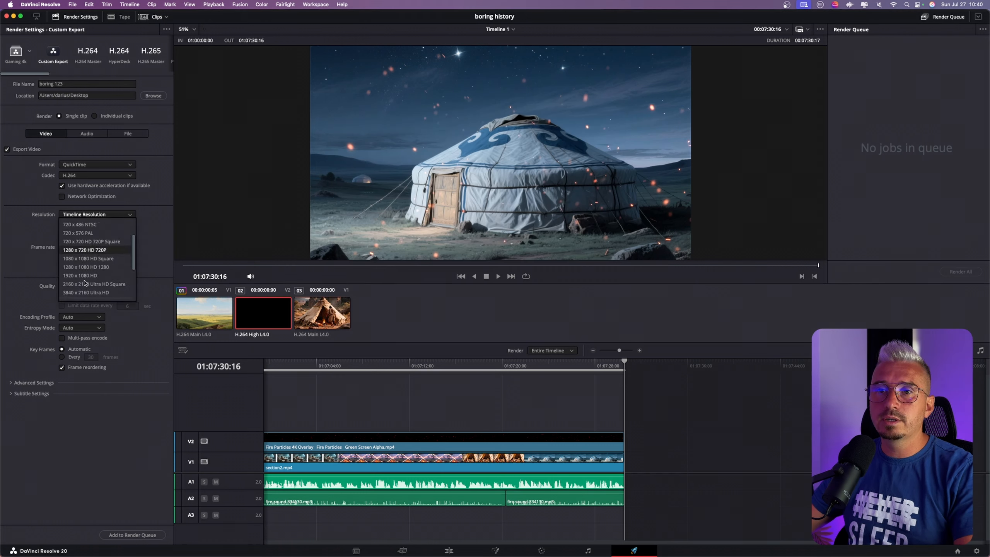
scroll(82, 275, down, 4)
click(86, 268)
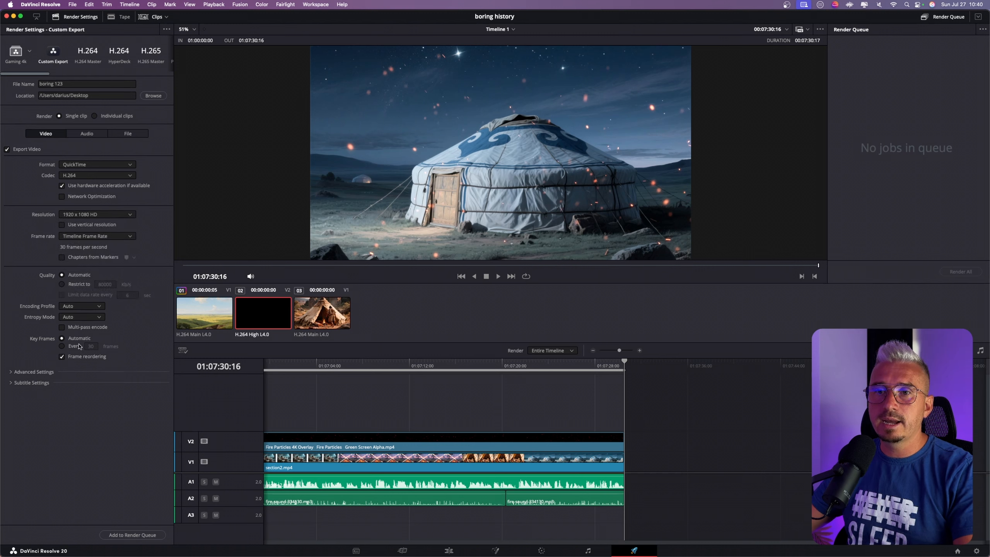
click(49, 373)
scroll(49, 376, down, 2)
scroll(49, 375, down, 1)
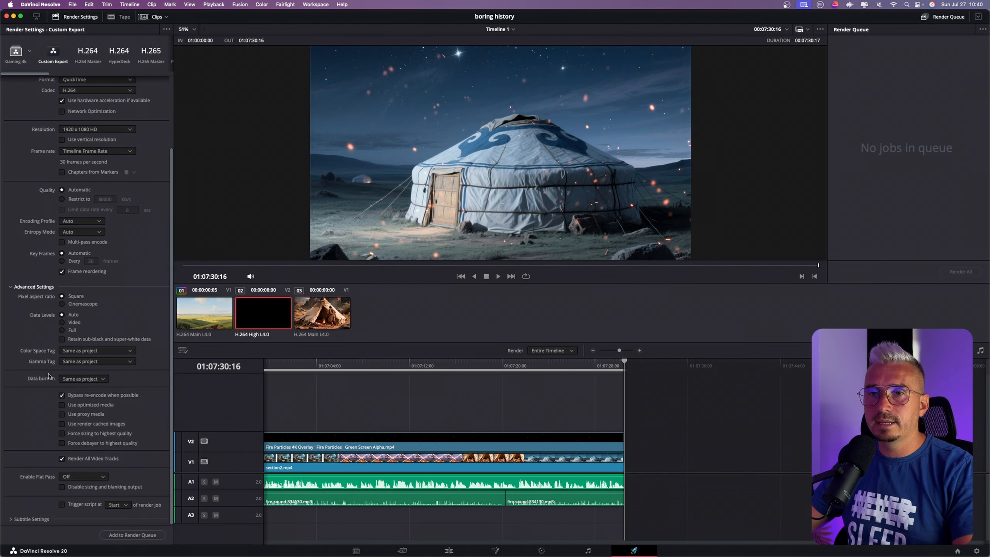
Step: Add the export of Timeline 1 to the render queue and render it
click(132, 535)
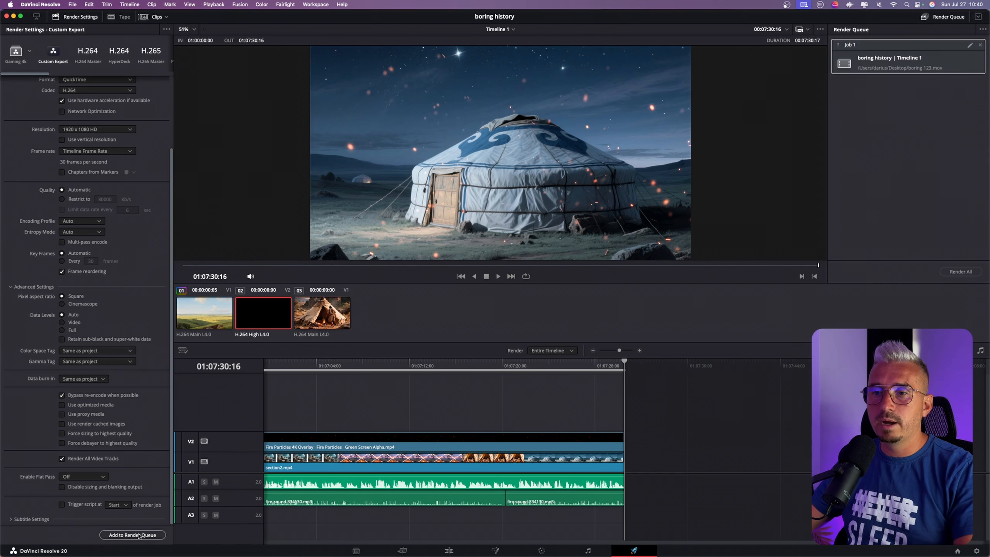
click(961, 271)
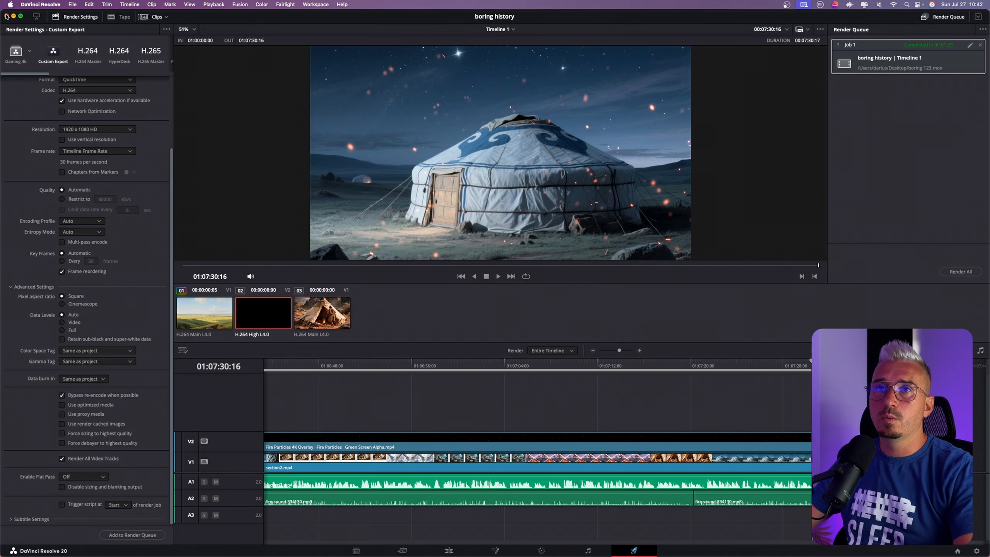
Step: Switch to the ChatGPT chat and draft "okay give me a prompt for a thumbnail: TOPIC. The style should be the same as sleepless historian."
key(ctrl+Right)
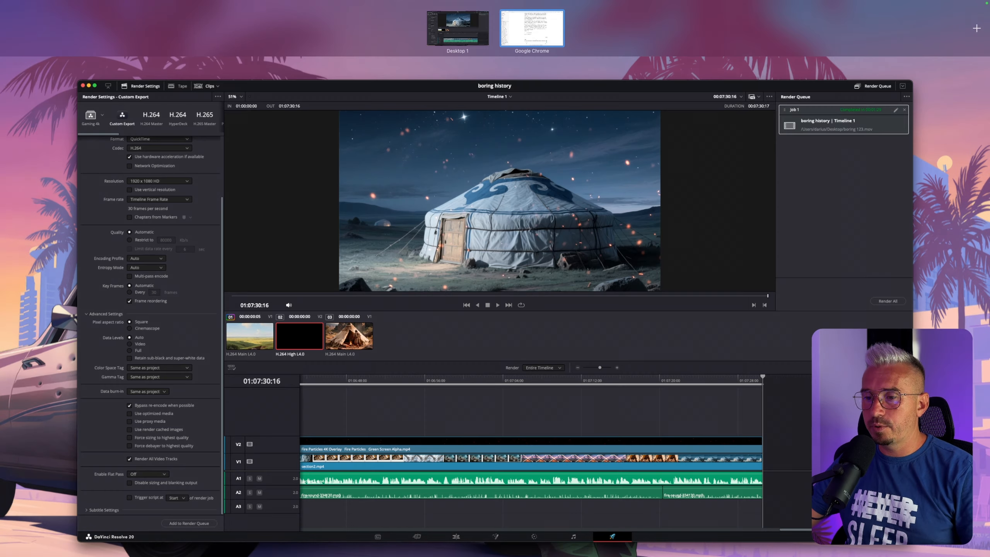
click(533, 29)
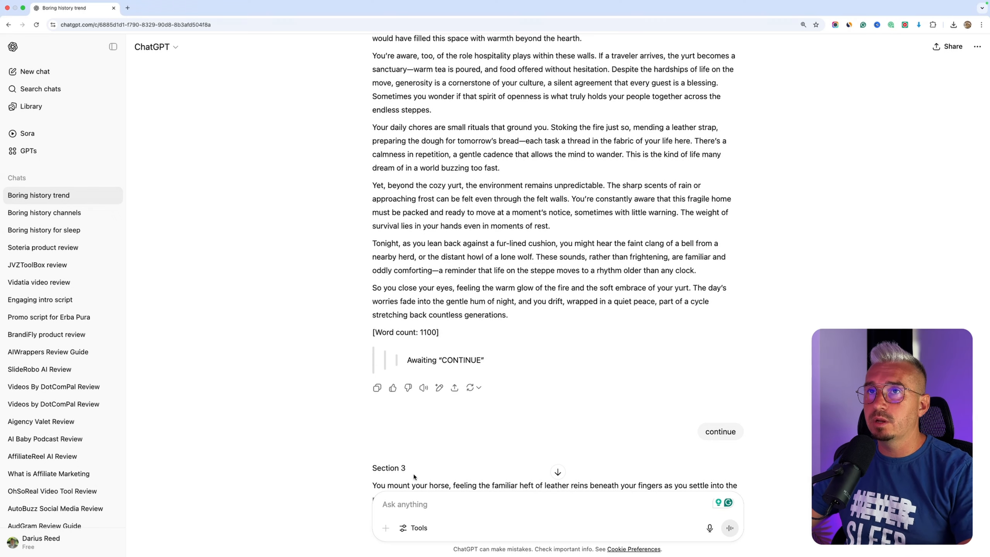
scroll(413, 476, down, 15)
text(okay give me a prompt for a thumbnail: TOPIC. The style should be the same as sleepless historian.)
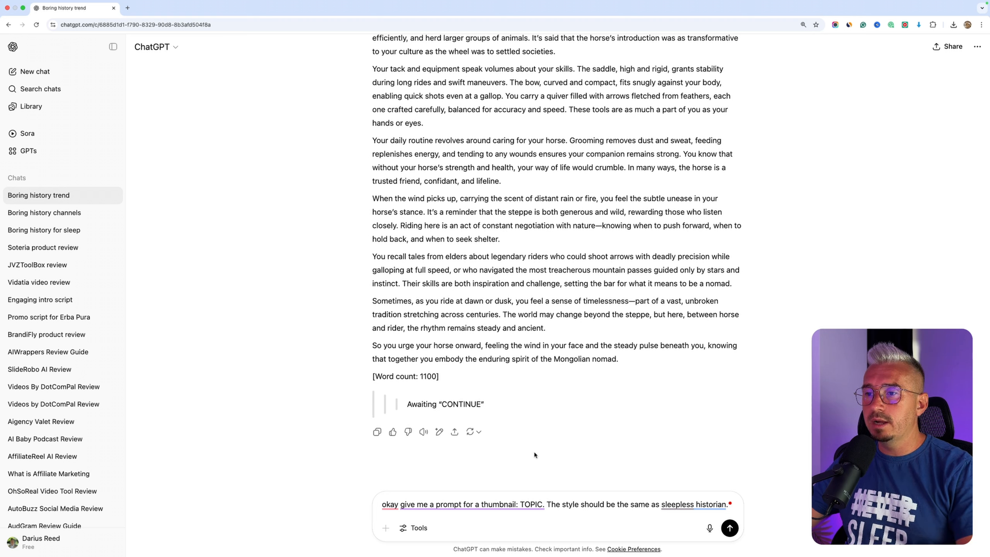
Step: Find the video topic above the 15-point outline in the chat and copy the title about a Mongolian nomad herding under open skies
mouse_move(487, 503)
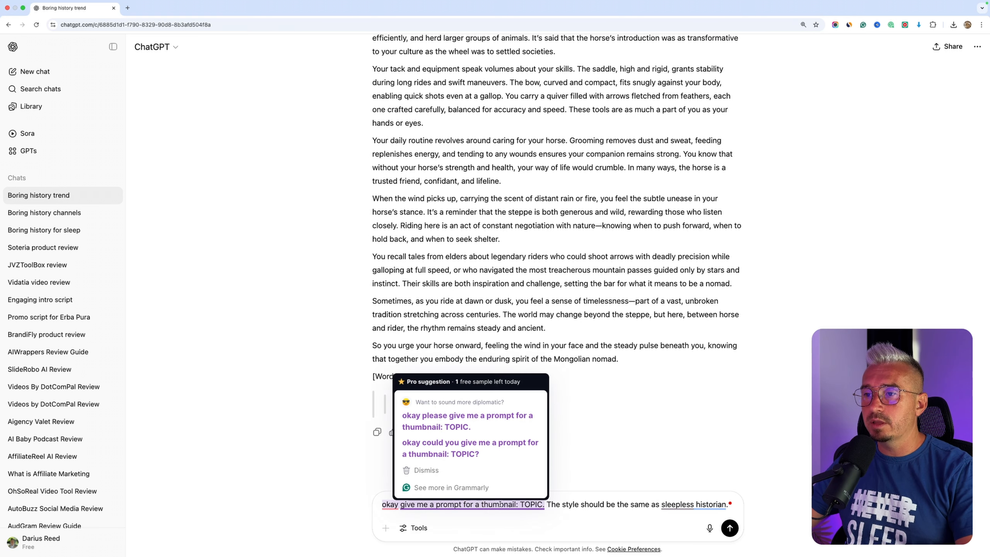
scroll(568, 257, down, 15)
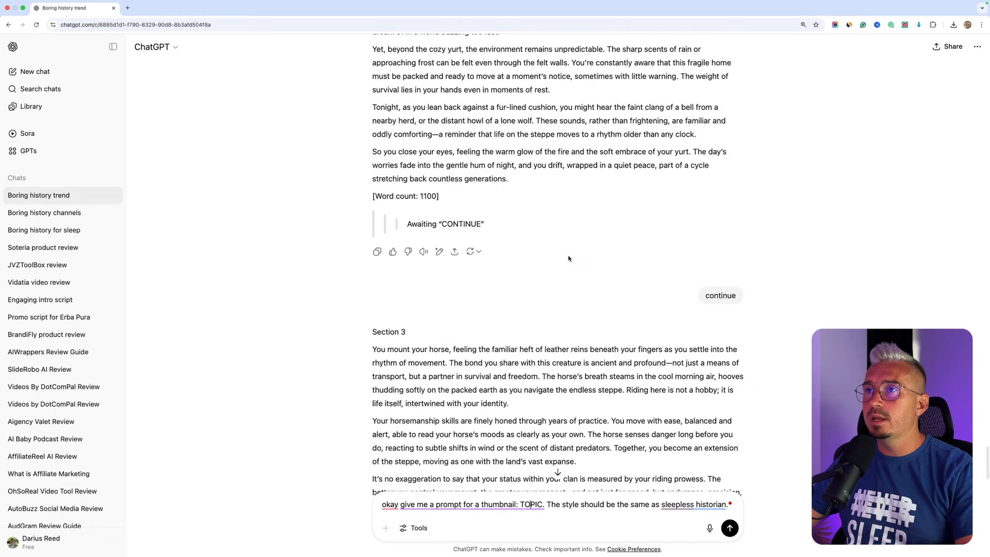
scroll(568, 258, up, 20)
scroll(568, 257, up, 20)
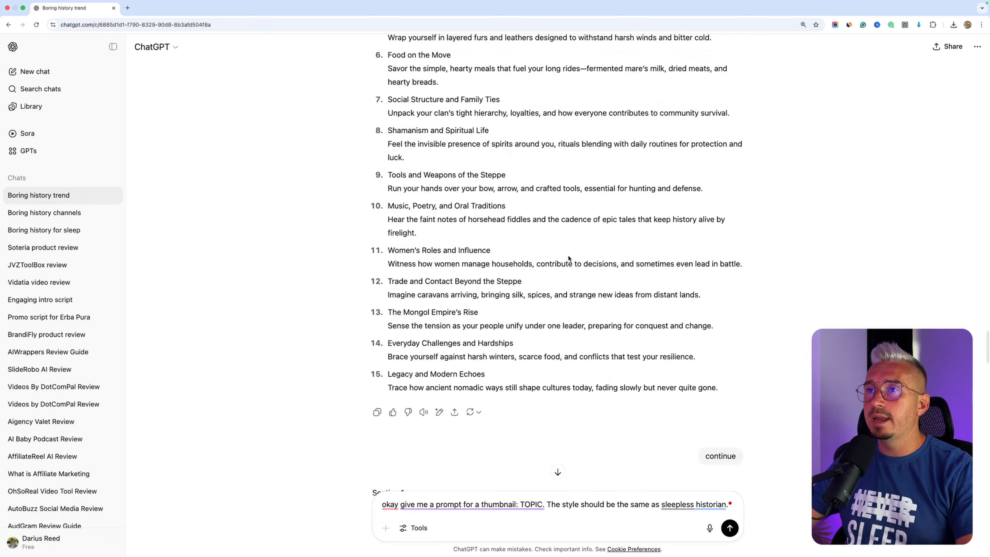
scroll(479, 177, down, 6)
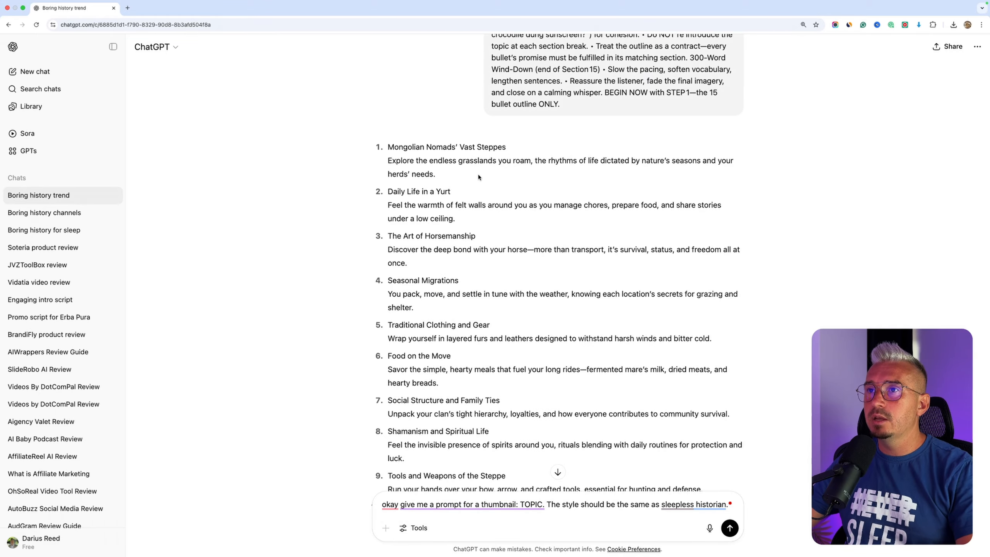
scroll(479, 178, up, 10)
drag(389, 240, 686, 241)
key(super+c)
Step: Replace the word TOPIC in the drafted message with the copied video title and send the thumbnail prompt request
scroll(572, 318, down, 10)
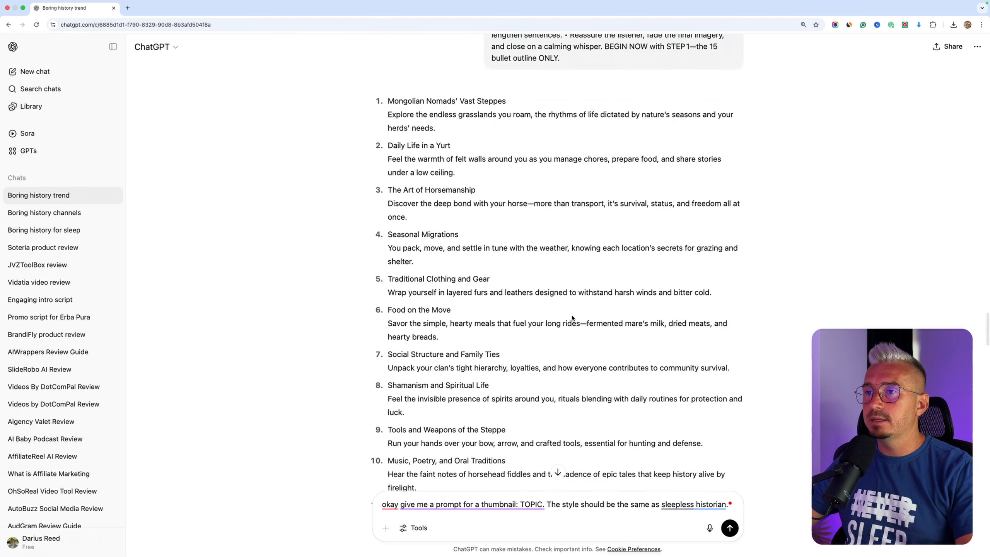
scroll(572, 318, down, 9)
double_click(533, 504)
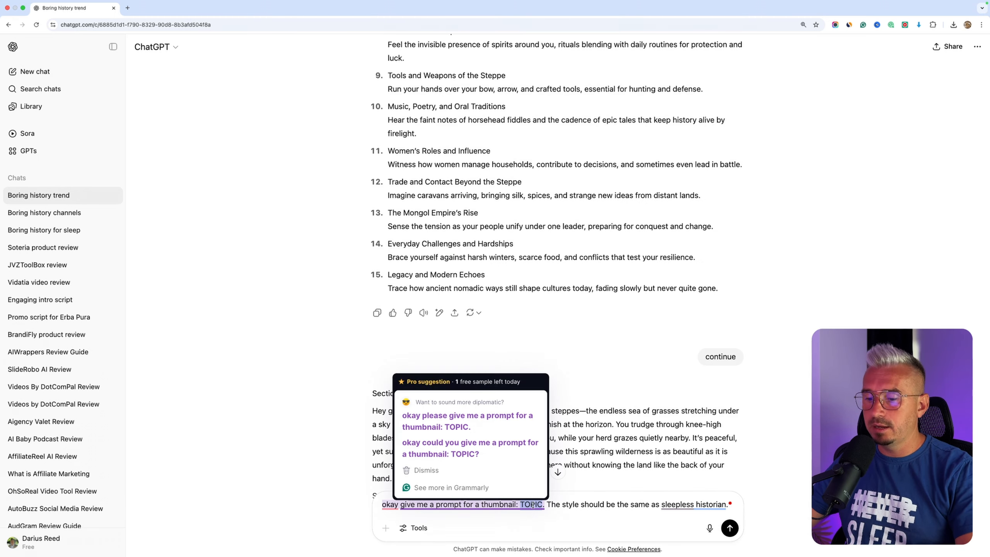
key(super+v)
click(730, 527)
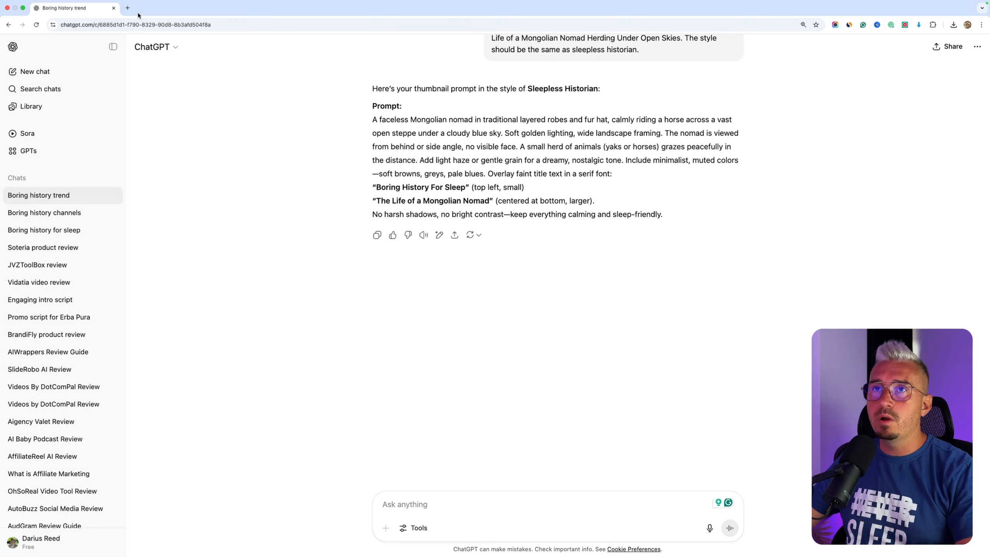
Step: Open the Leonardo.Ai home page in a new browser tab
click(127, 8)
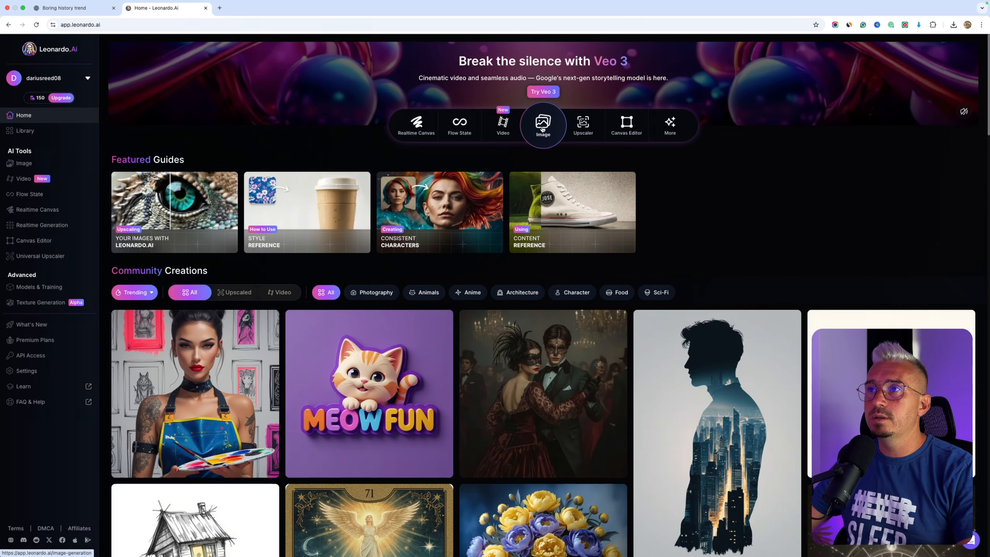
Step: Open Leonardo.Ai's image generator and set it up with the Phoenix 1.0 model and the Dynamic style
click(543, 124)
click(60, 84)
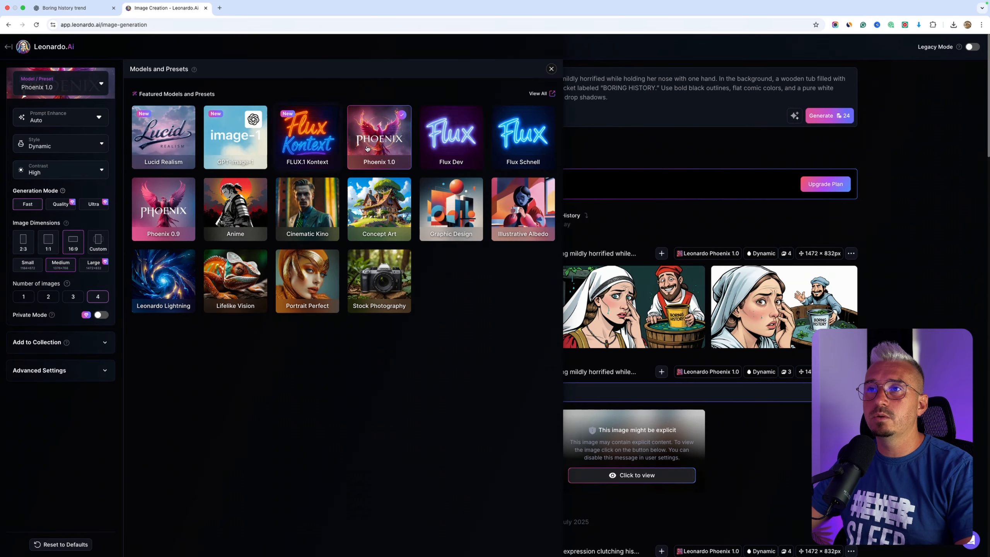
click(55, 146)
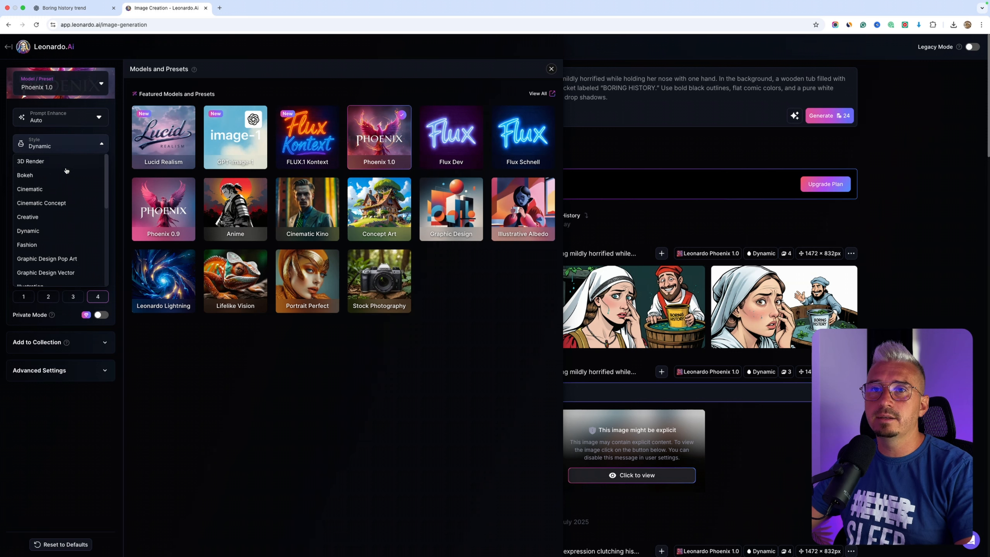
click(30, 230)
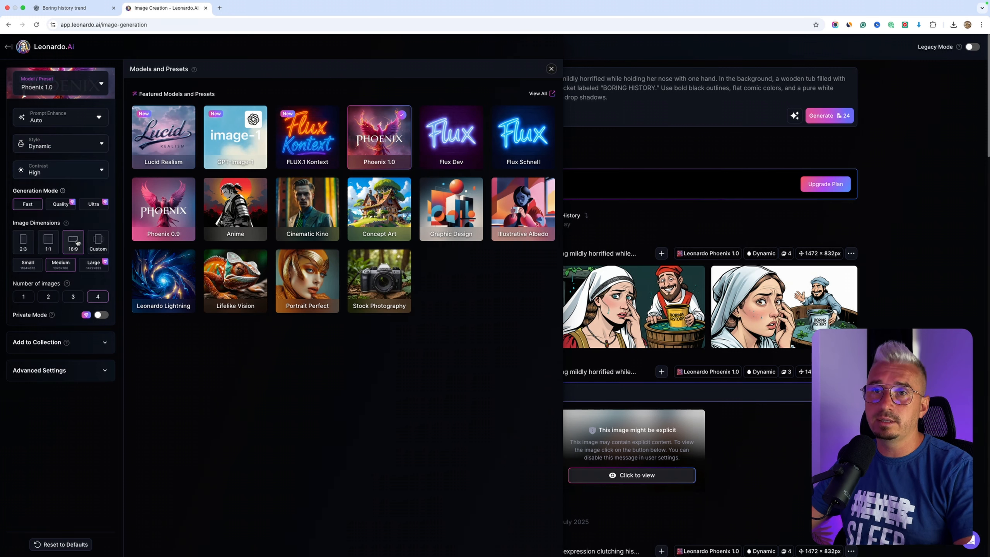
click(552, 68)
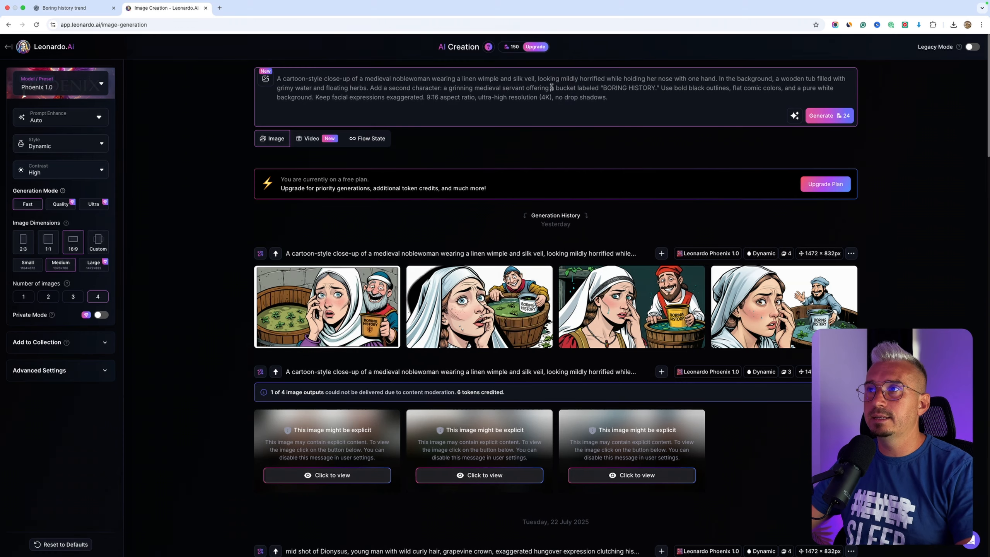
Step: Replace the existing prompt with ChatGPT's faceless Mongolian nomad thumbnail prompt and generate four images
triple_click(551, 87)
text(A faceless Mongolian nomad in traditional layered robes and fur hat, calmly riding a horse across a vast open steppe under a cloudy blue sky. Soft golden lighting, wide landscape framing. The nomad is viewed from behind or side angle, no visible face. A small herd of animals (yaks or horses) grazes peacefully in the distance. Add light haze or gentle grain for a dreamy, nostalgic tone. Include minimalist, muted colors—soft browns, greys, pale blues. Overlay faint title text in a serif font: "Boring History For Sleep" (top left, small) "The Life of a Mongolian Nomad" (centered at bottom, larger). No harsh shadows, no bright contrast—keep everything calming and sleep-friendly.)
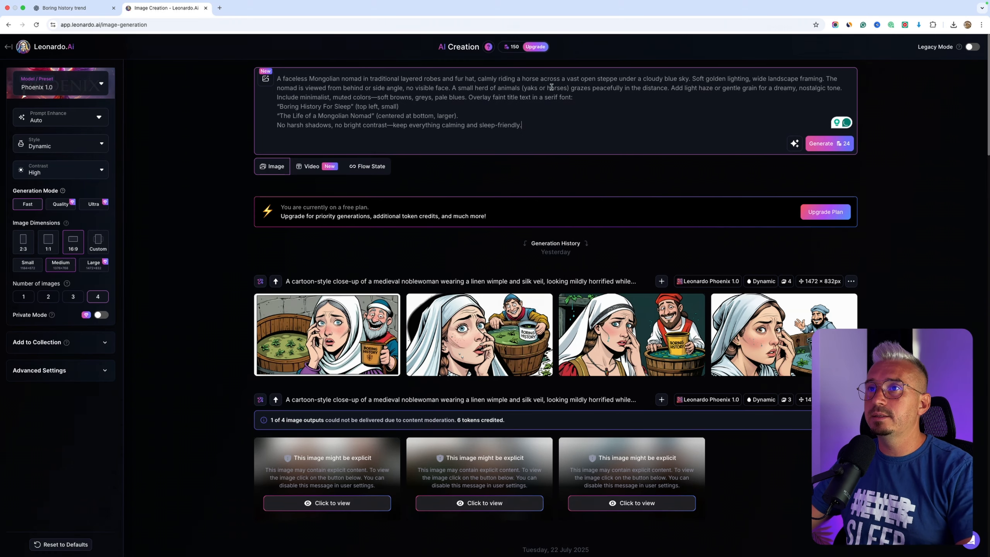
click(831, 149)
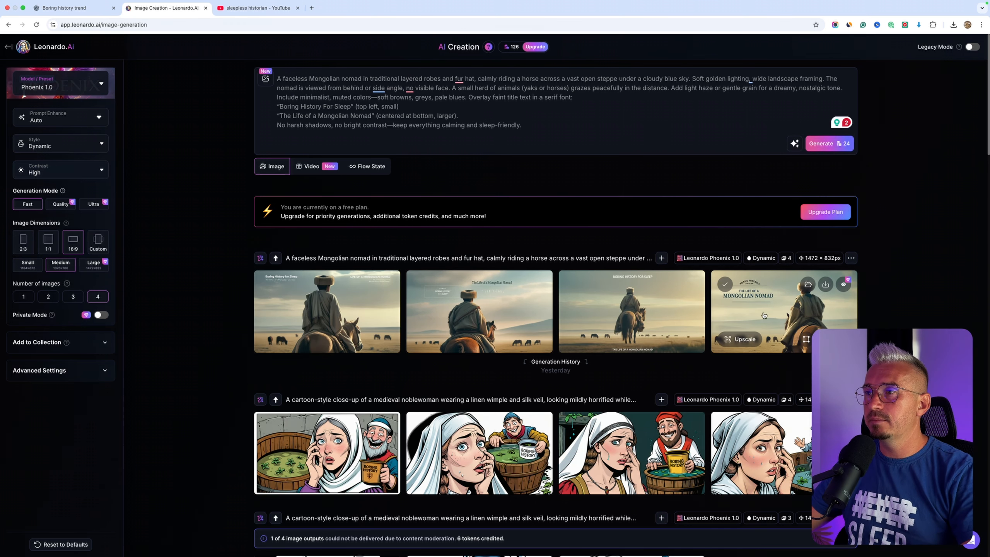
Step: Switch to the ChatGPT chat and send the request "change this prompt and add white canvas"
click(67, 9)
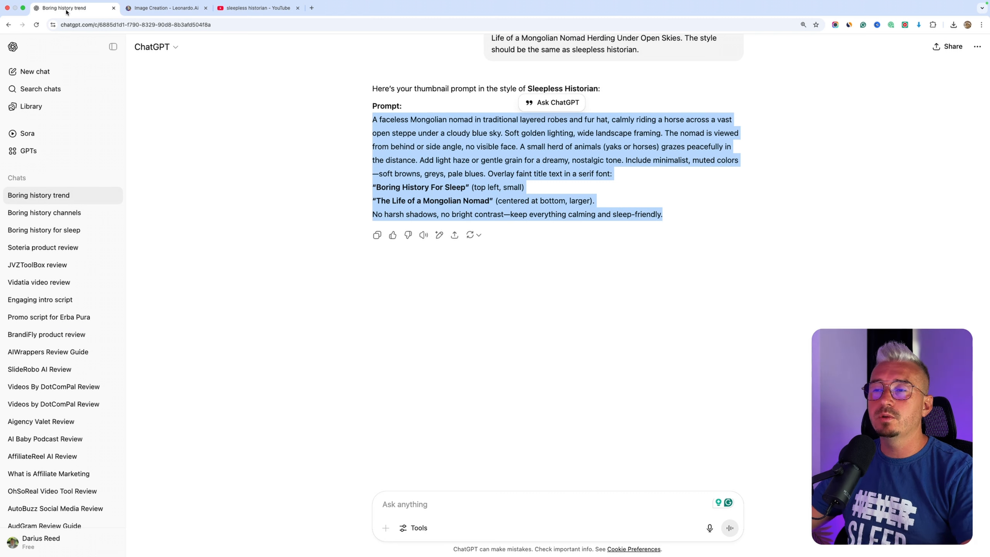
click(371, 368)
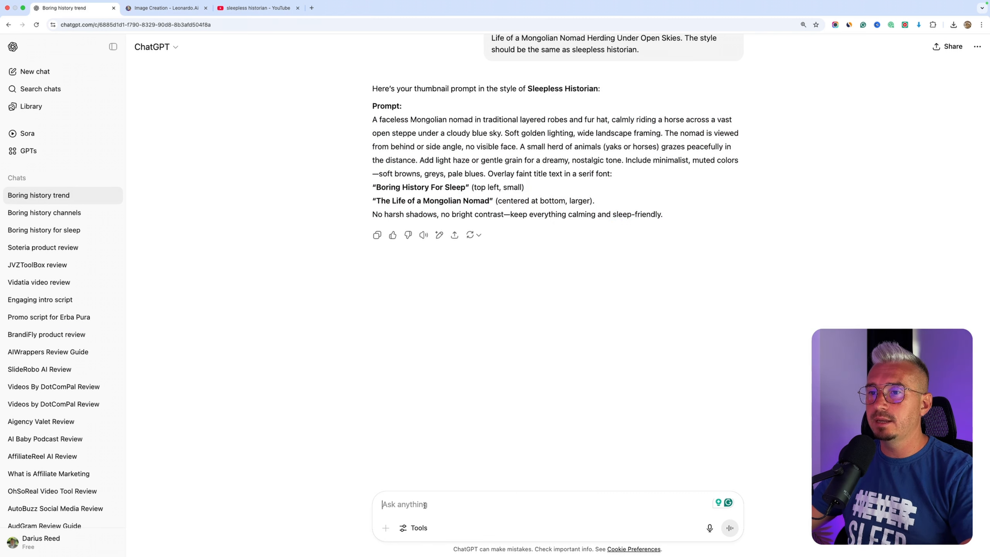
text(change this prompt and add white canvas)
key(Return)
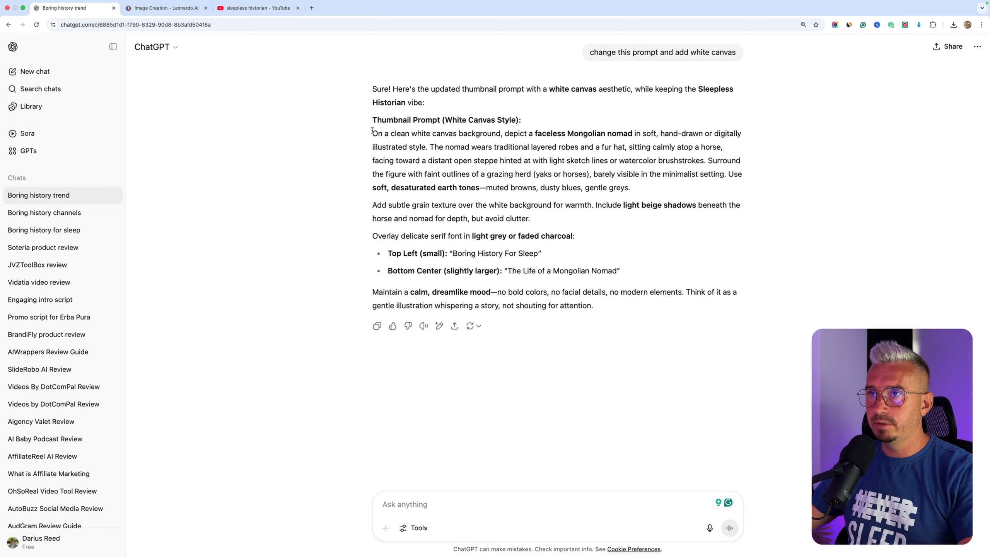
Step: Copy ChatGPT's white canvas thumbnail prompt and use it to replace the whole prompt in Leonardo.Ai
drag(373, 131, 611, 306)
key(super+c)
key(ctrl+Tab)
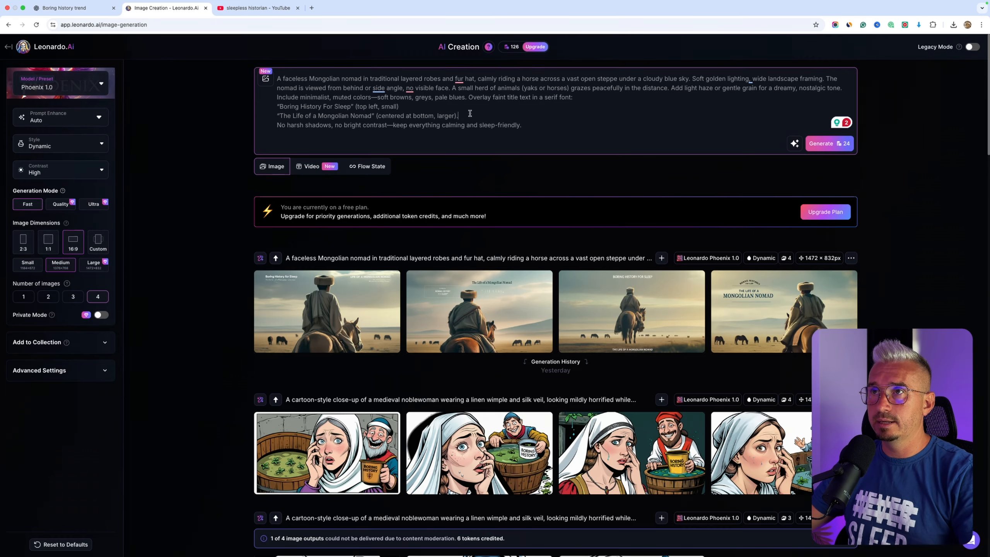
key(super+a)
key(super+v)
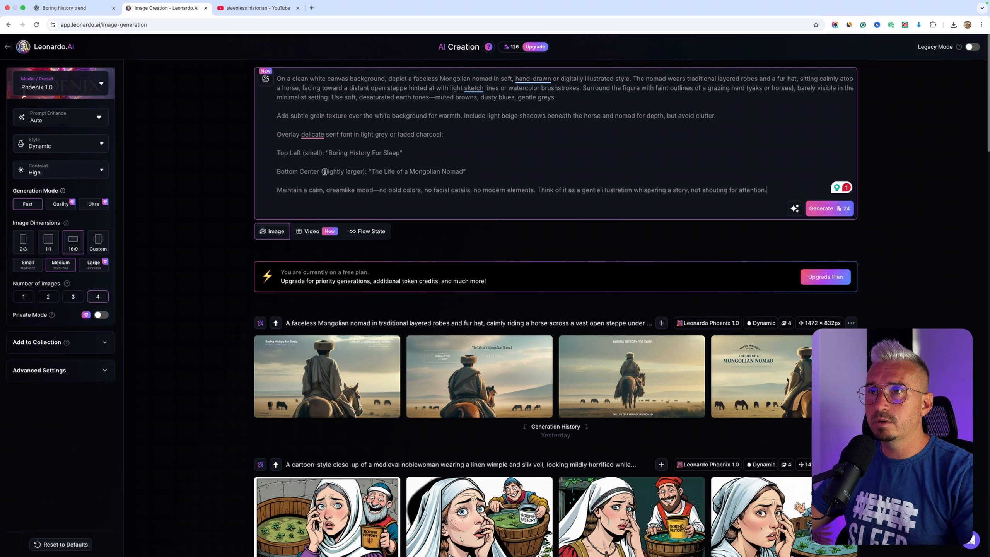
Step: Remove the Bottom Center title line from the prompt, change the Top Left text size to "Big", and generate the images
triple_click(423, 172)
key(BackSpace)
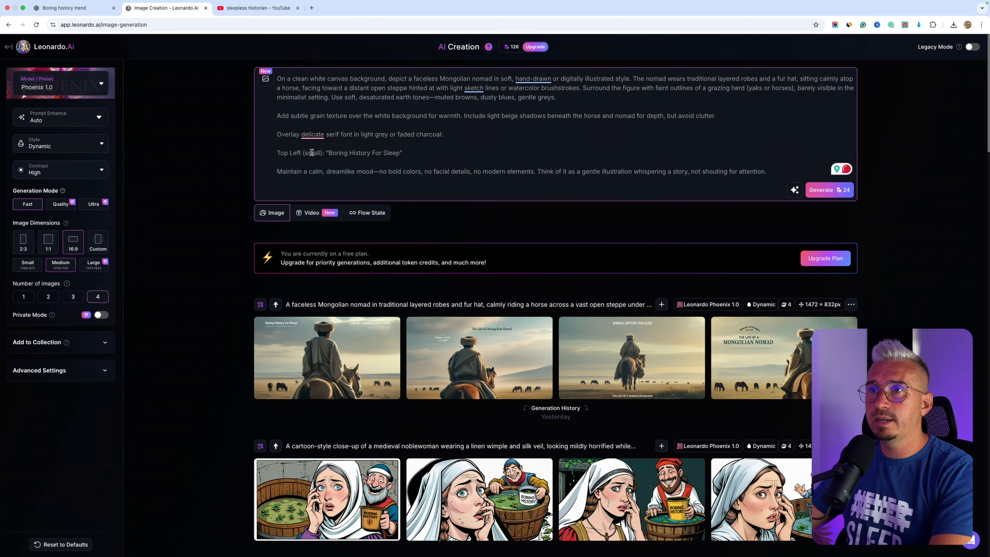
double_click(312, 152)
text(Big)
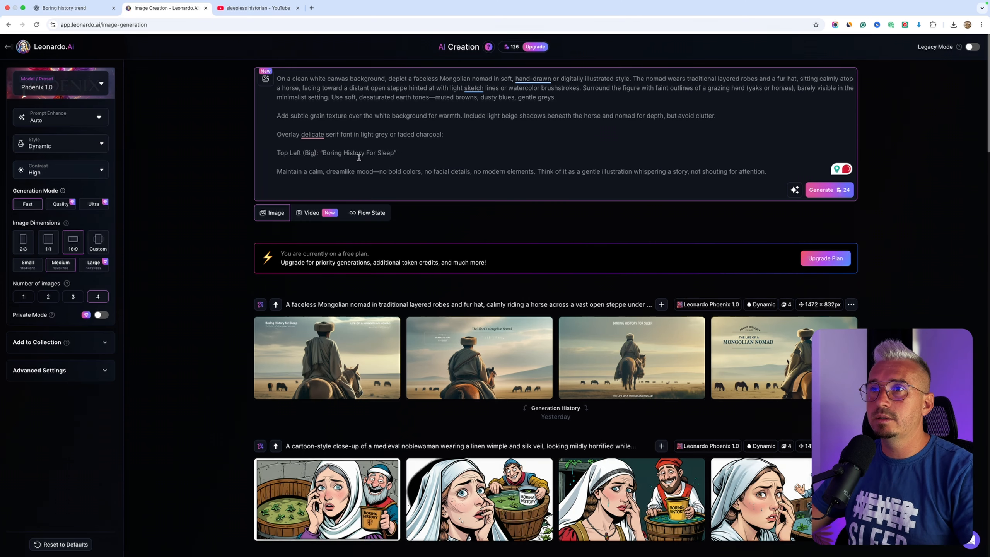
click(821, 190)
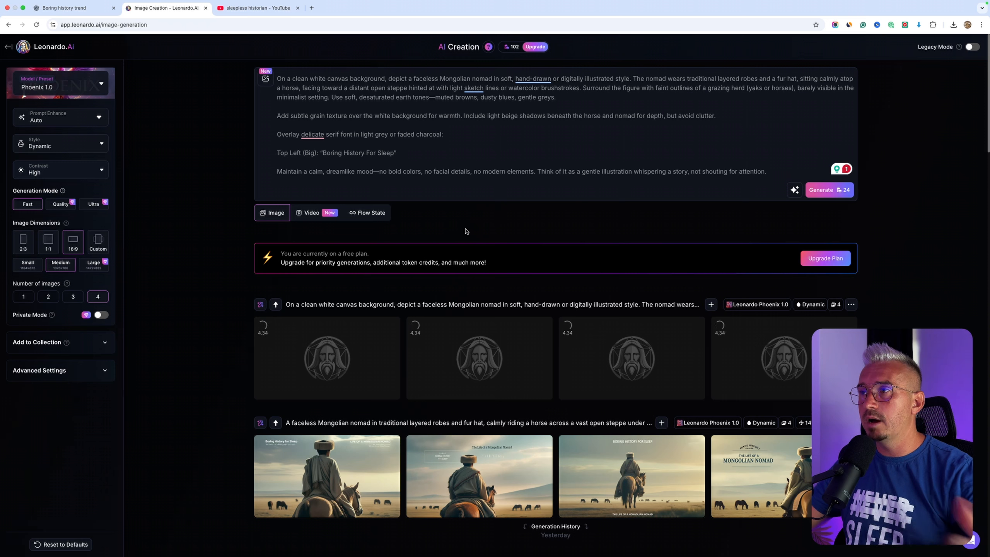
Step: Compare the white canvas results enlarged and download the image showing the nomad from behind with the large "Boring history for sleep" title
scroll(465, 234, down, 2)
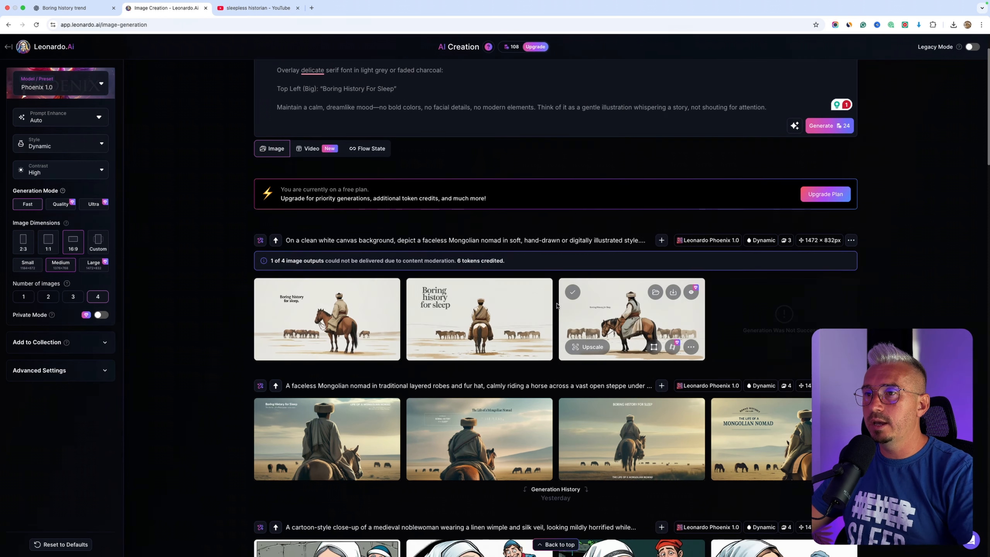
click(498, 315)
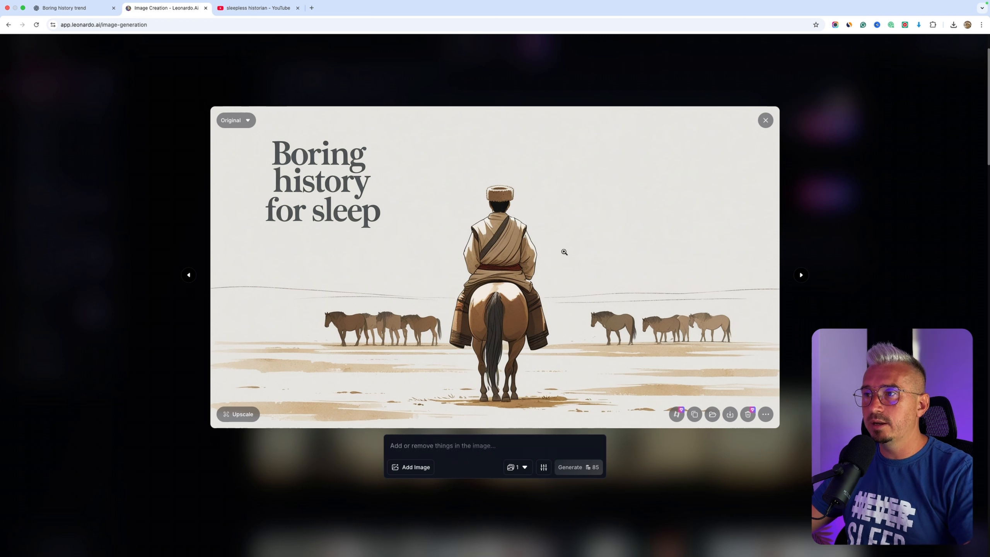
key(Escape)
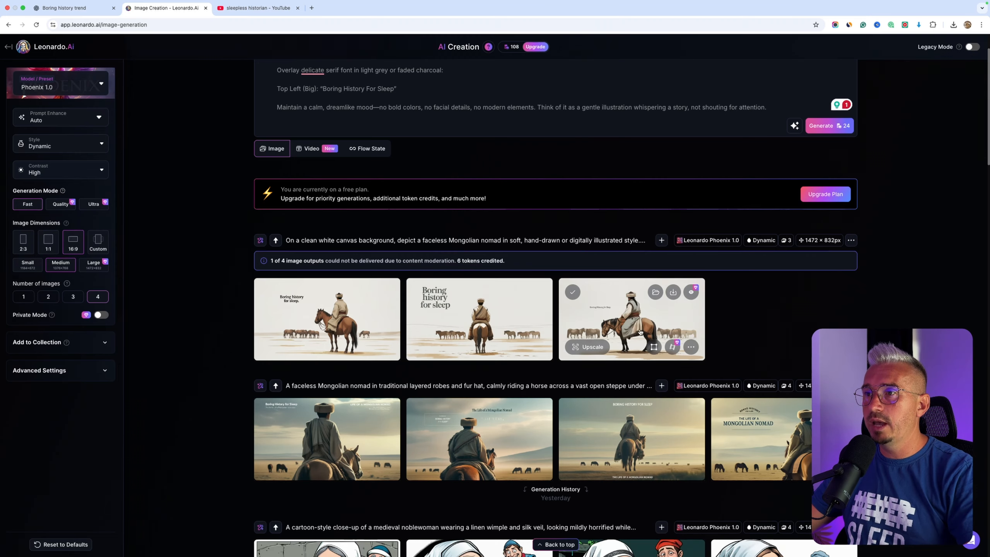
click(598, 321)
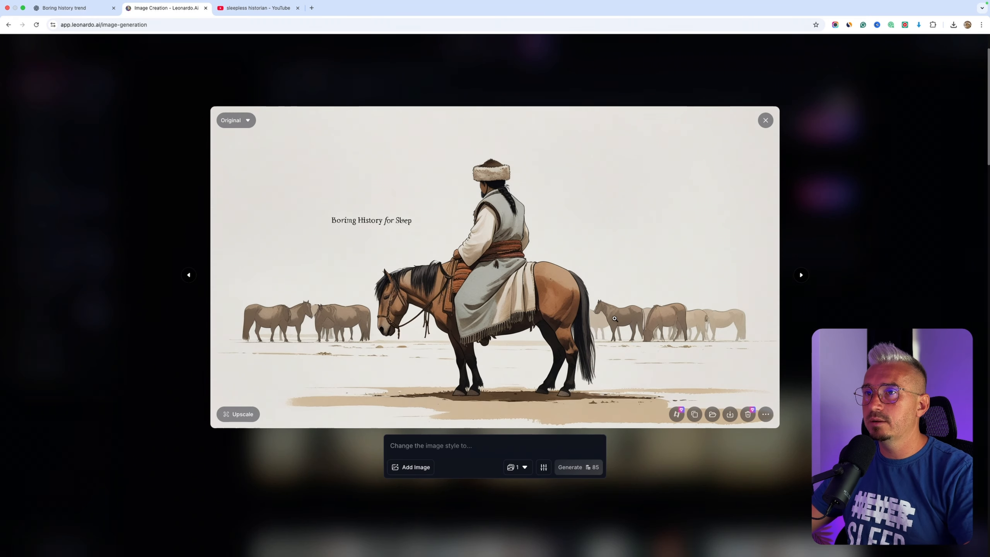
key(Escape)
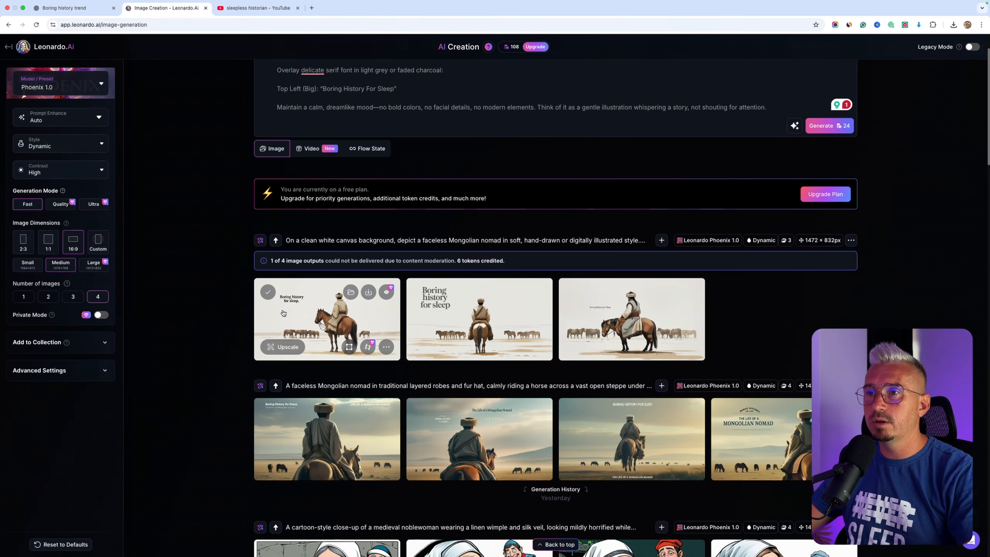
click(420, 323)
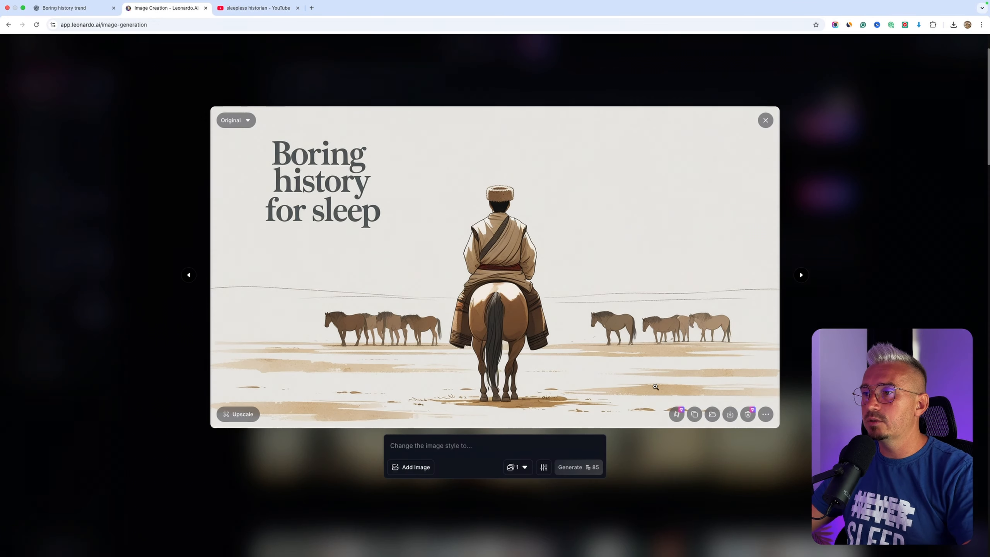
click(730, 416)
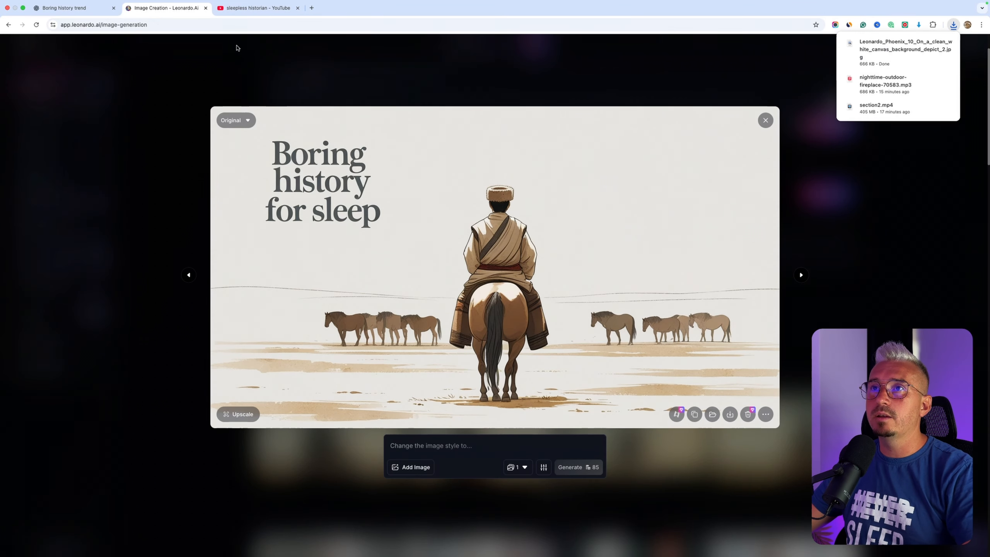
Step: Switch to Canva in a new browser tab, create a blank YouTube Thumbnail design, and place the downloaded nomad image on it
click(311, 7)
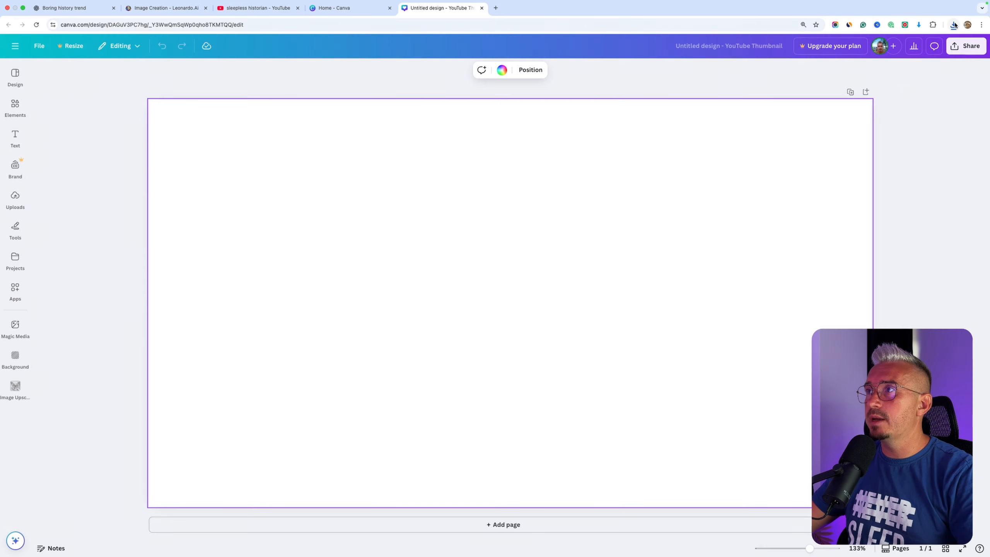
click(953, 25)
drag(912, 62, 471, 264)
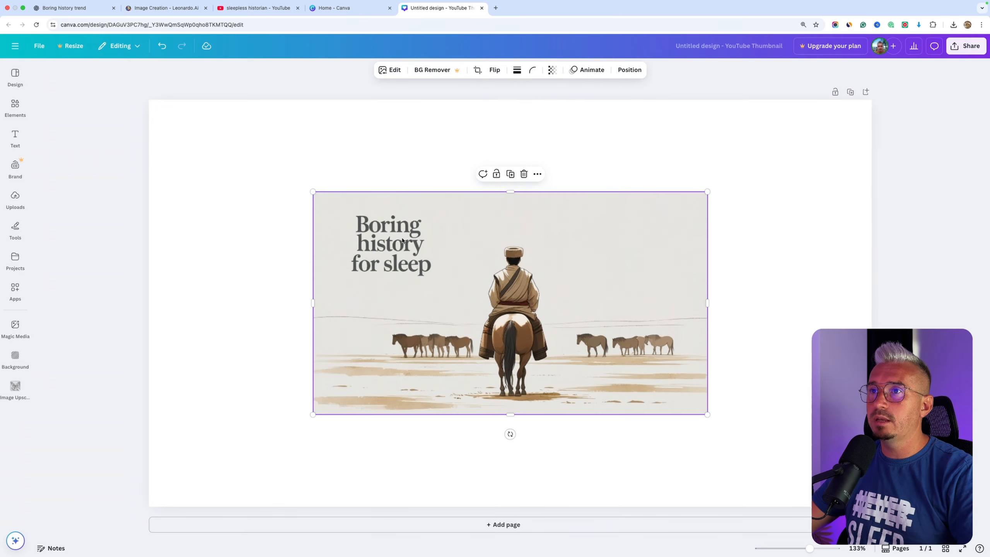
Step: Enlarge the nomad image so it covers the whole thumbnail page from corner to corner
drag(312, 192, 121, 152)
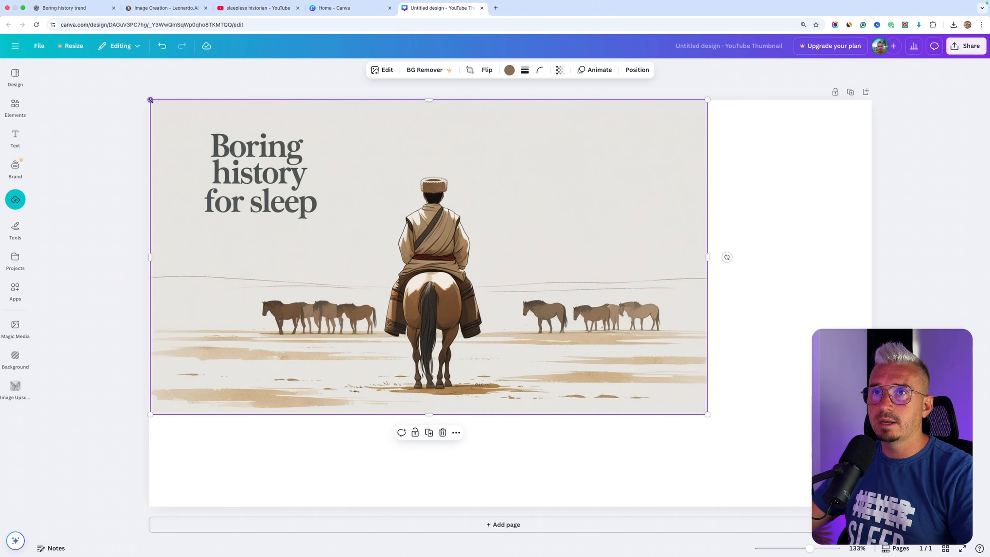
drag(150, 100, 149, 98)
drag(706, 416, 872, 508)
key(Escape)
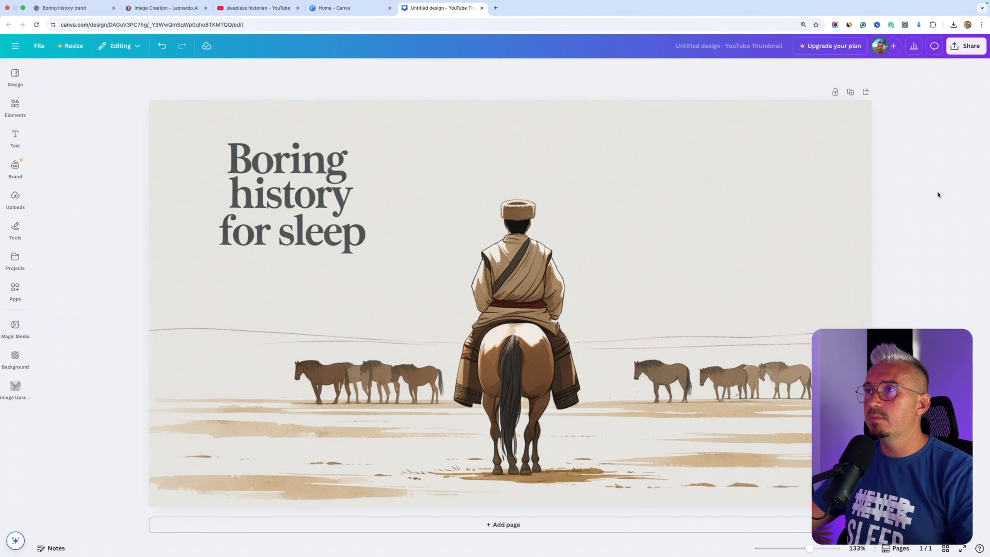
Step: Rename the Canva design as "boring history to sleep"
click(736, 46)
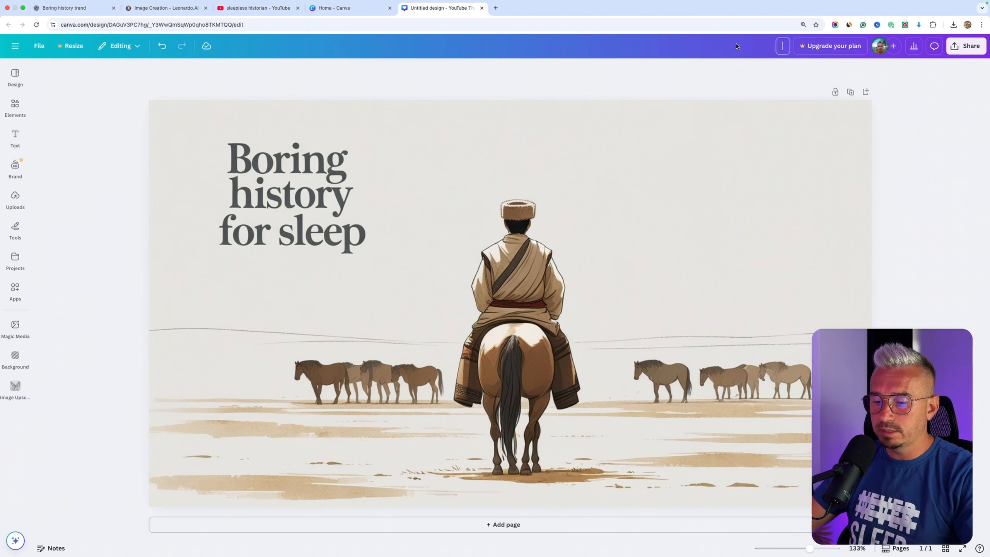
text(b)
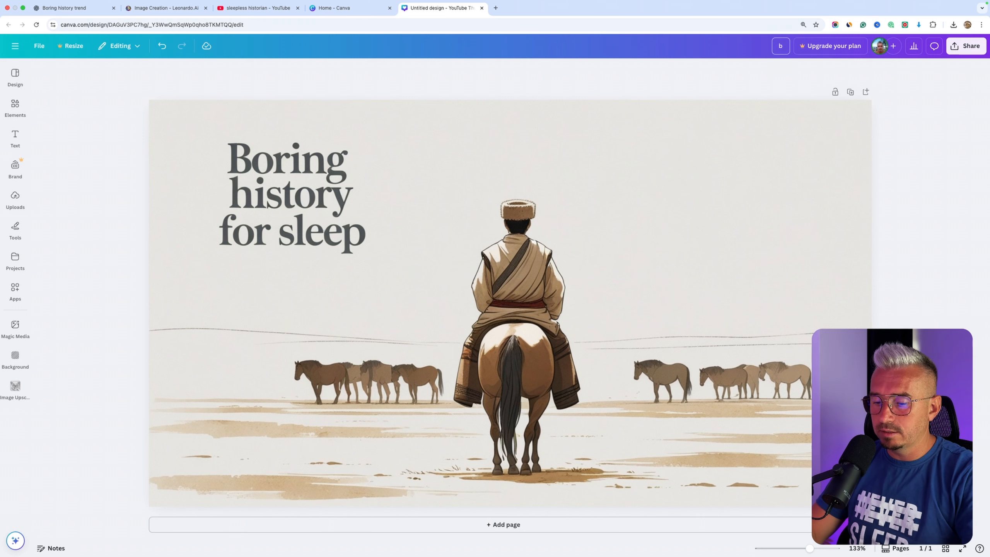
text(oring history to sleep)
key(Return)
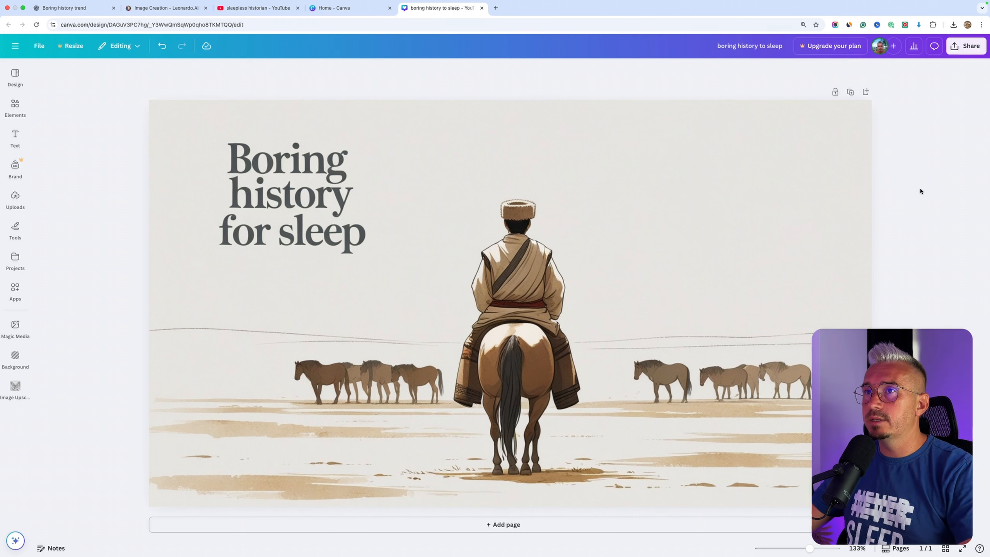
Step: Download the thumbnail design as a PNG at 1,280 × 720 px
click(959, 49)
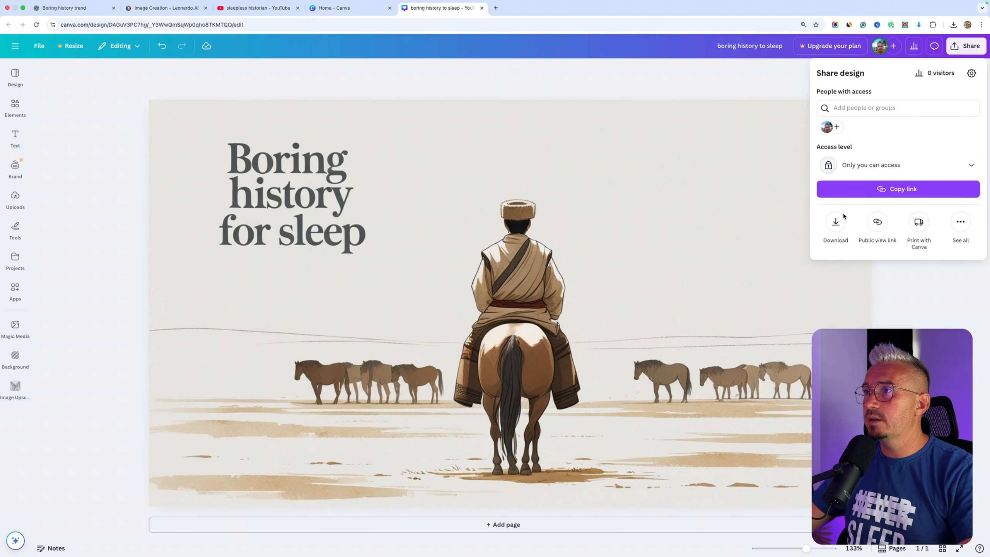
click(834, 225)
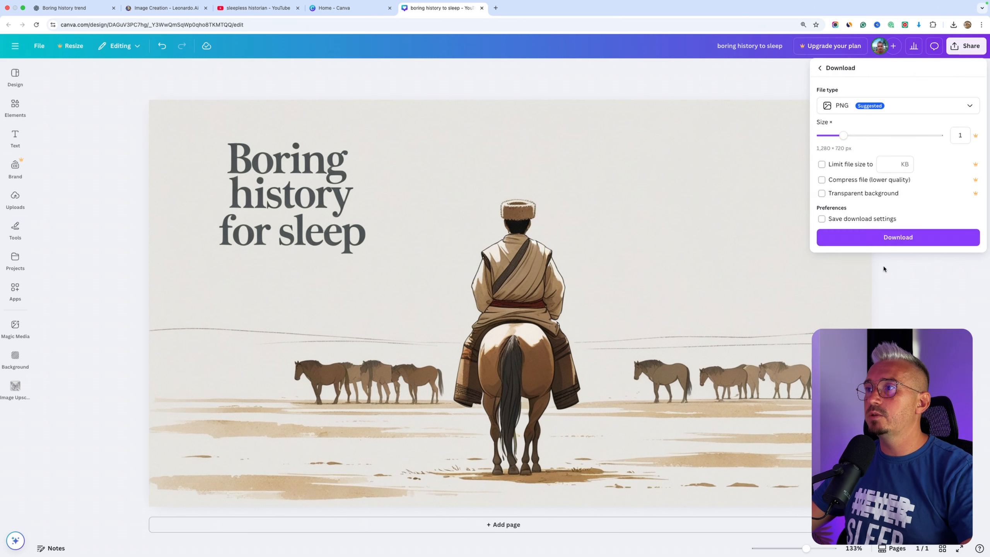
click(902, 236)
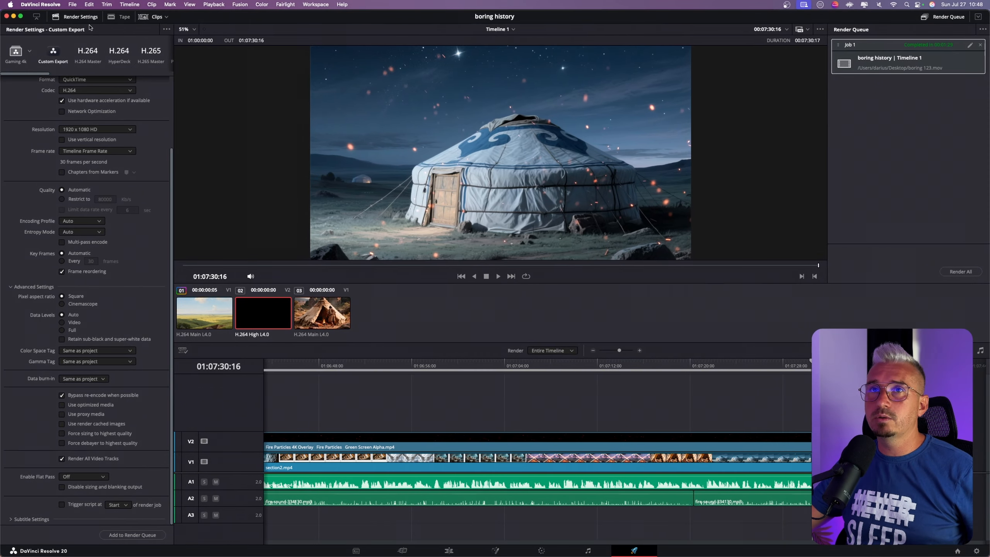
Step: Close the DaVinci Resolve window, open the exported "boring 123" video from the desktop, and skip ahead to preview a further scene
click(6, 18)
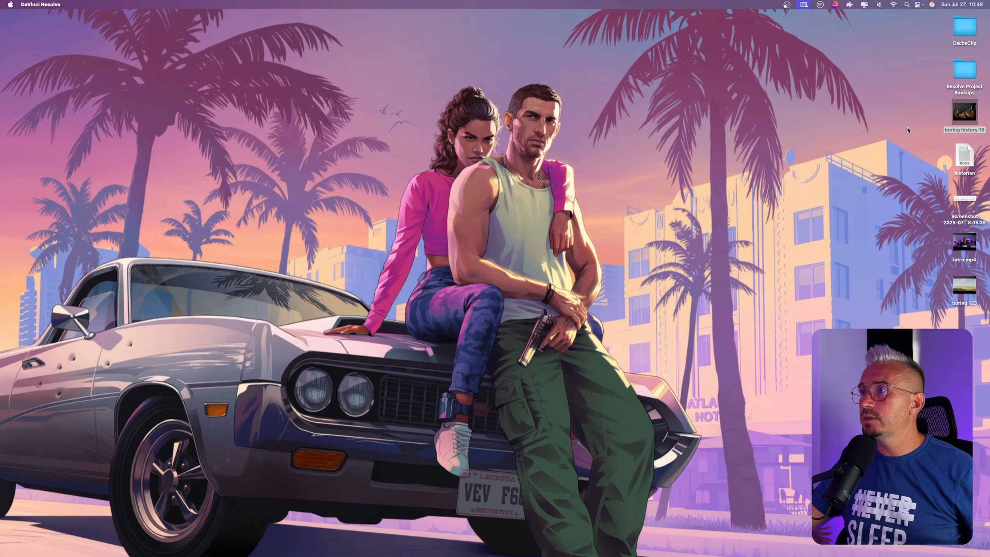
double_click(965, 285)
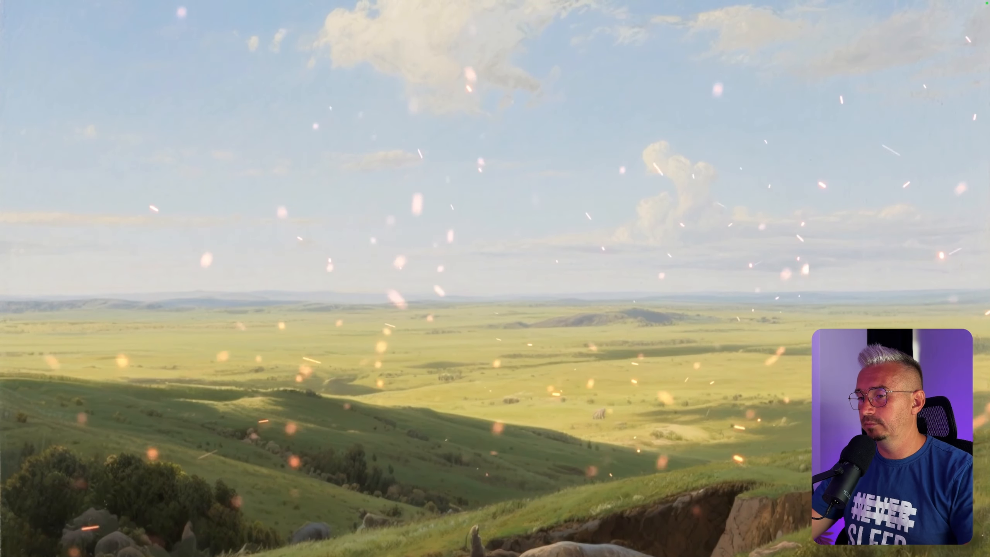
mouse_move(424, 318)
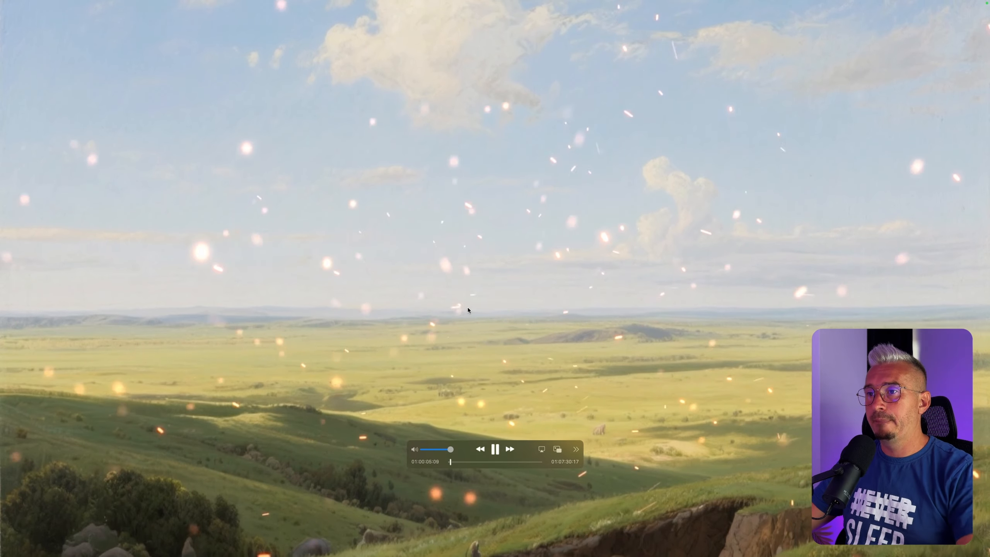
click(469, 462)
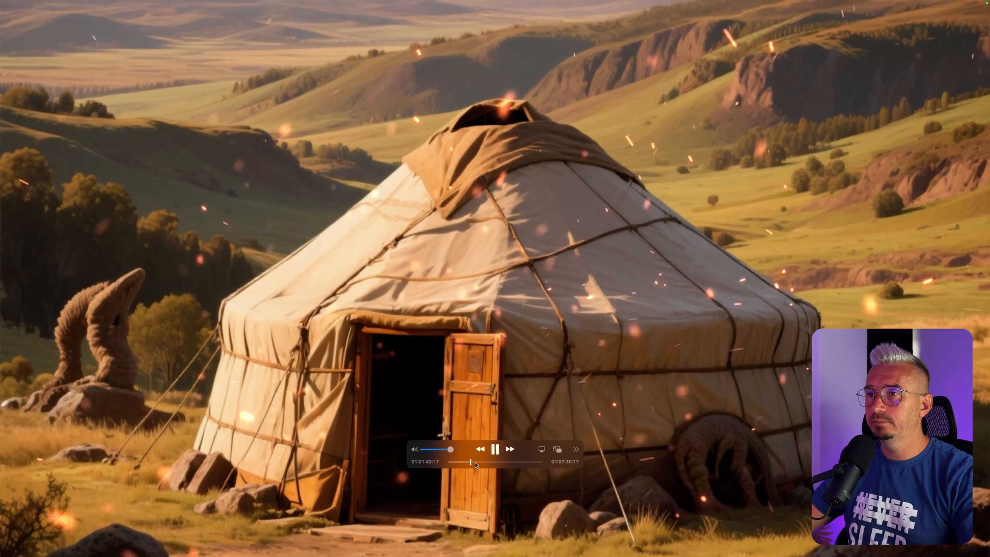
Step: Pause the "boring 123" video and exit full-screen playback
click(495, 449)
key(Escape)
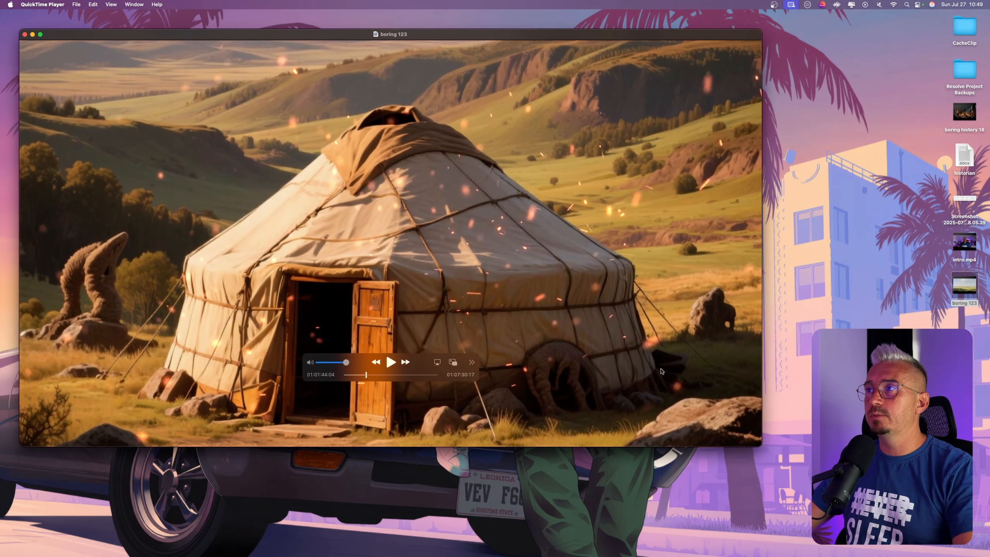
Step: Switch to the browser's "Boring history trend" ChatGPT conversation and look back through the Section 3 script and the thumbnail prompts
key(ctrl+Right)
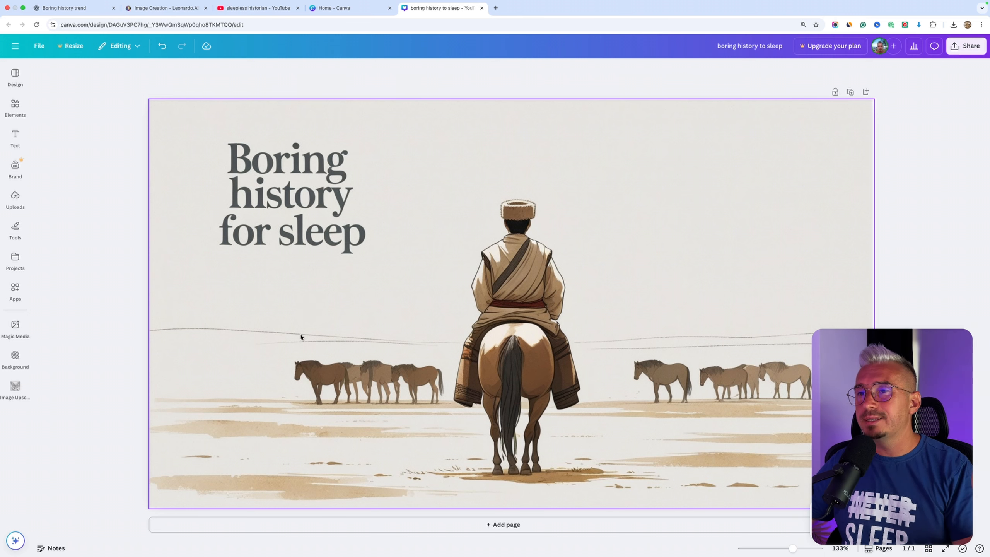
click(70, 8)
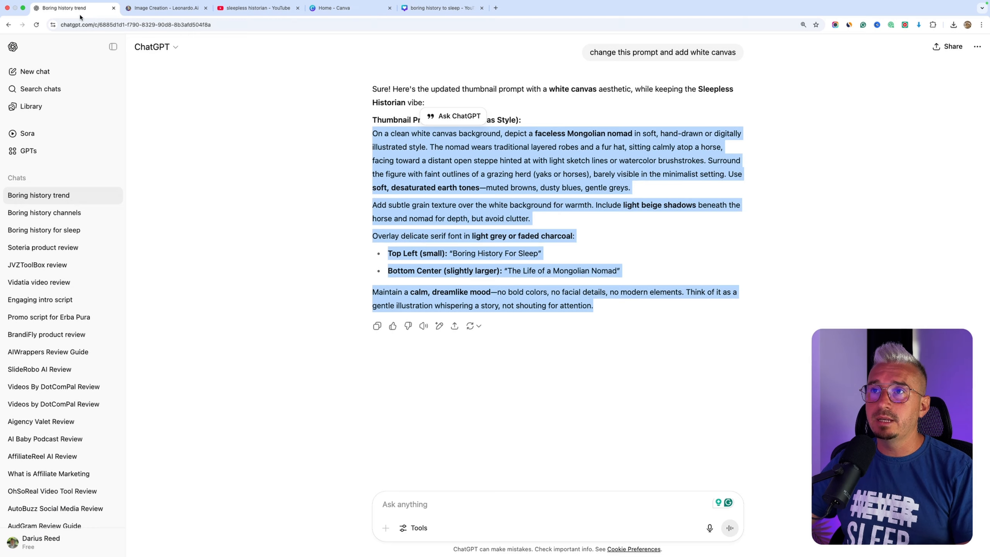
click(435, 215)
scroll(435, 215, up, 20)
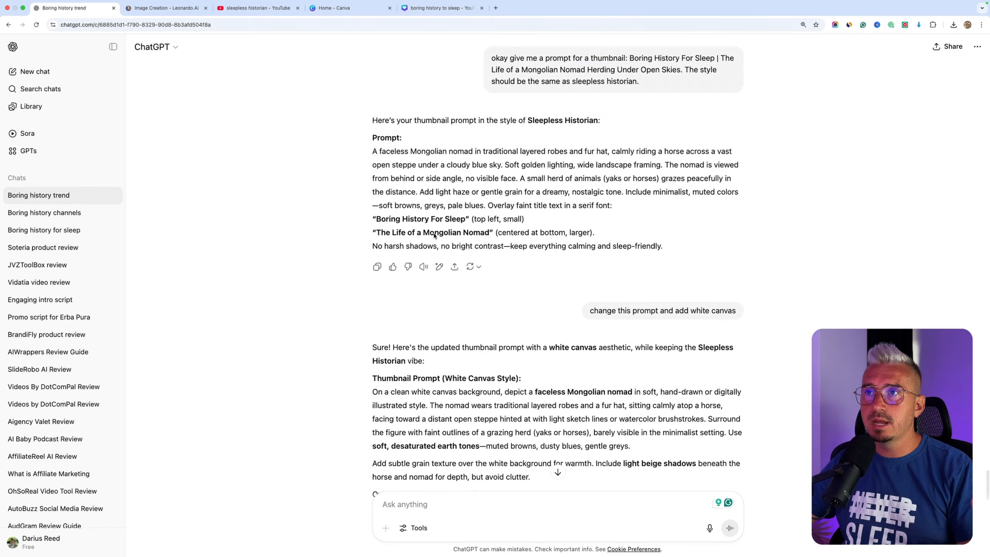
drag(433, 233, 458, 264)
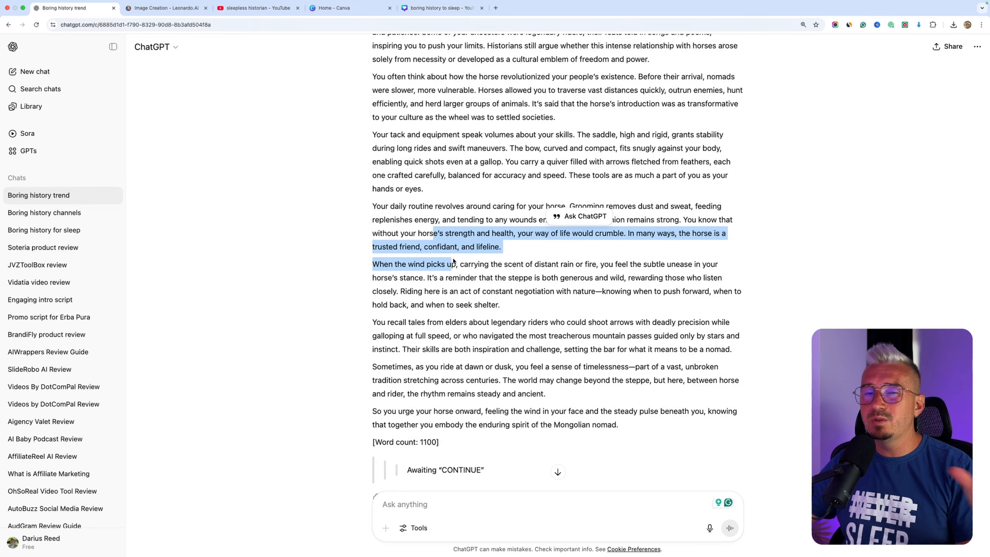
scroll(453, 258, up, 8)
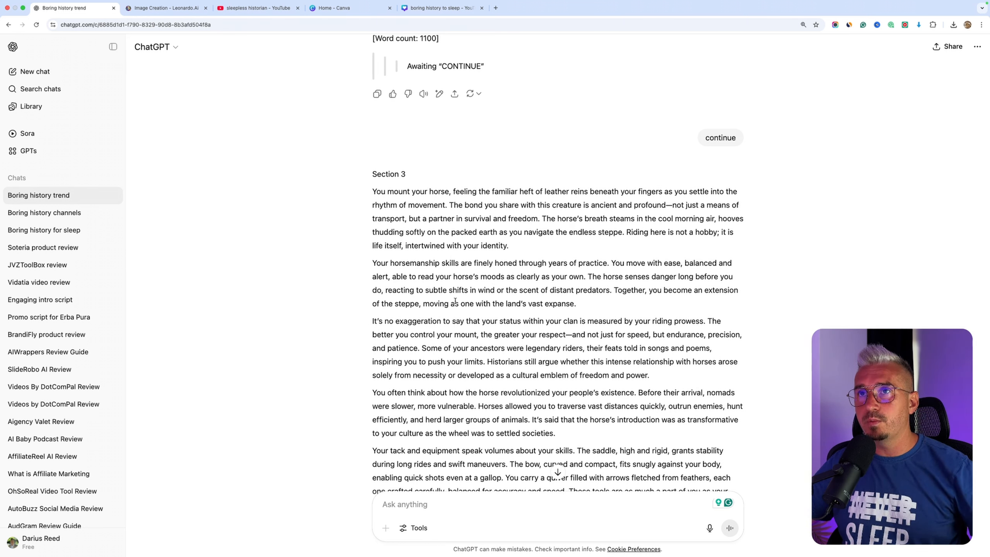
scroll(469, 313, down, 3)
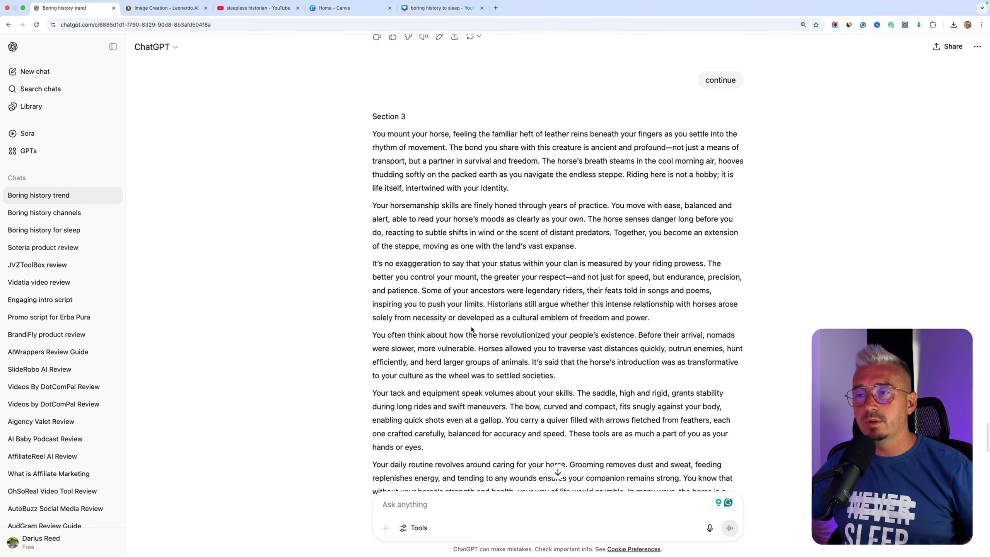
scroll(472, 330, down, 20)
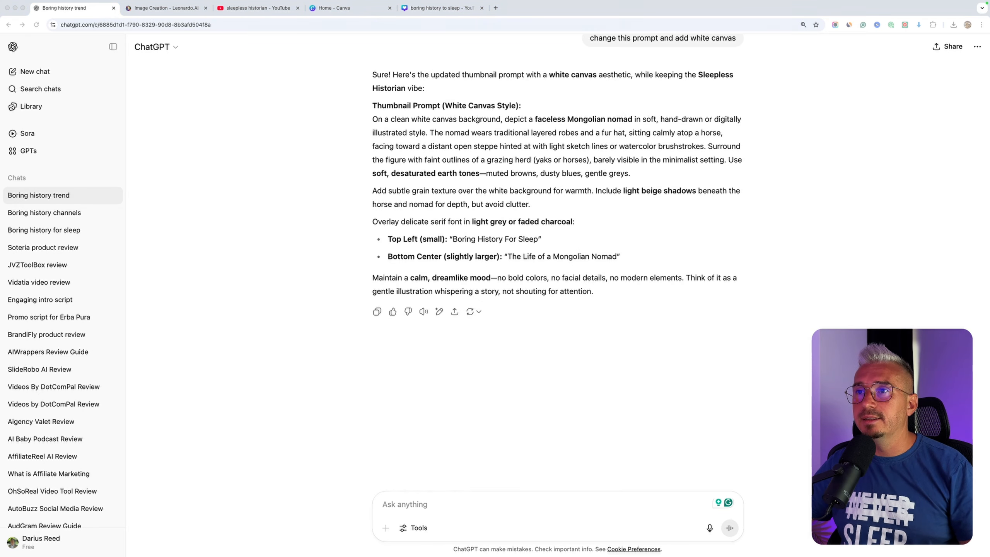